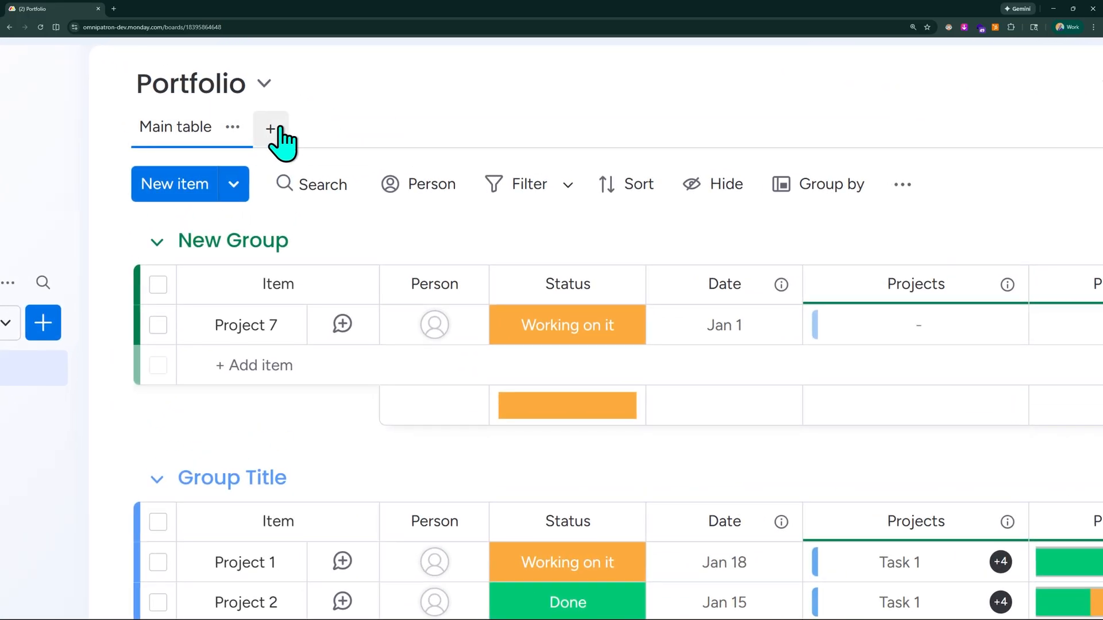
# Step: Add a Form view to the Portfolio board
pyautogui.click(271, 128)
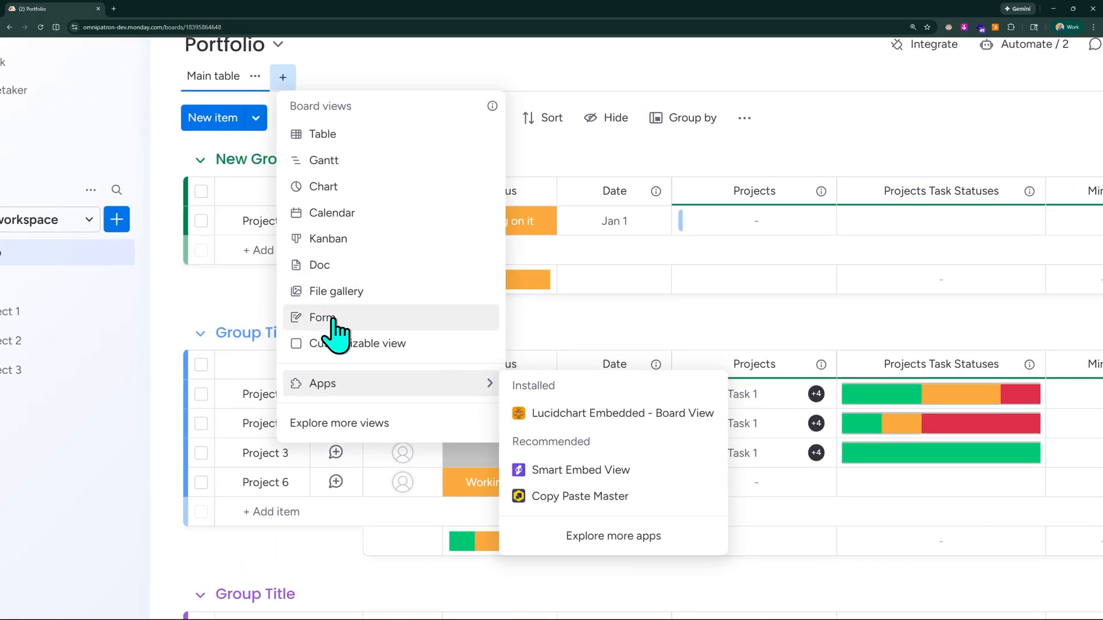
pyautogui.click(336, 321)
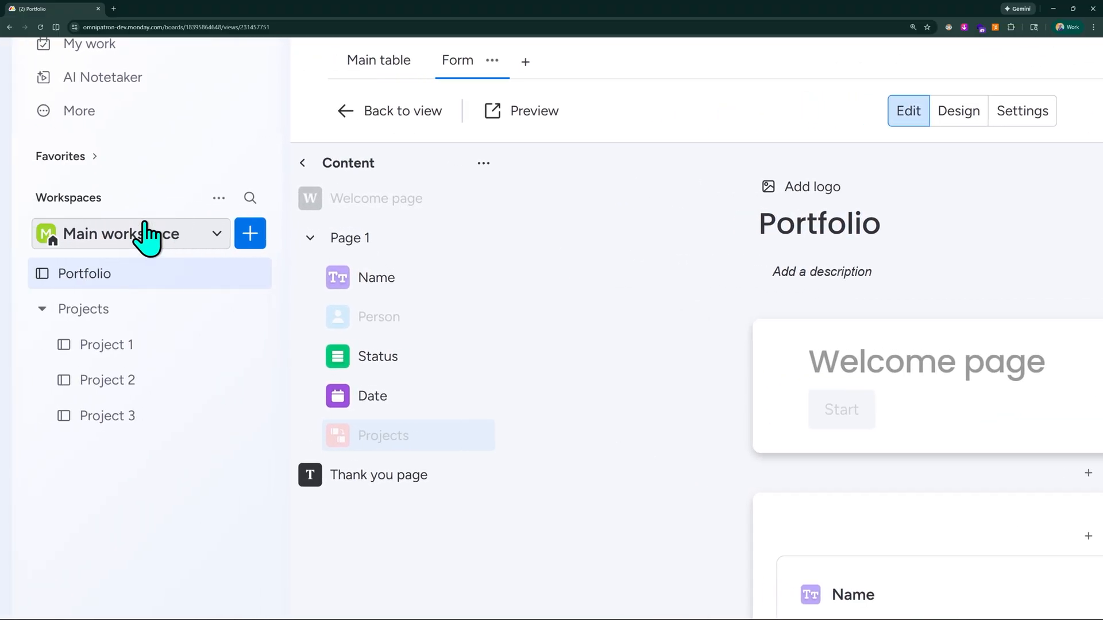
# Step: Create a new standalone form in the Main workspace
pyautogui.click(250, 234)
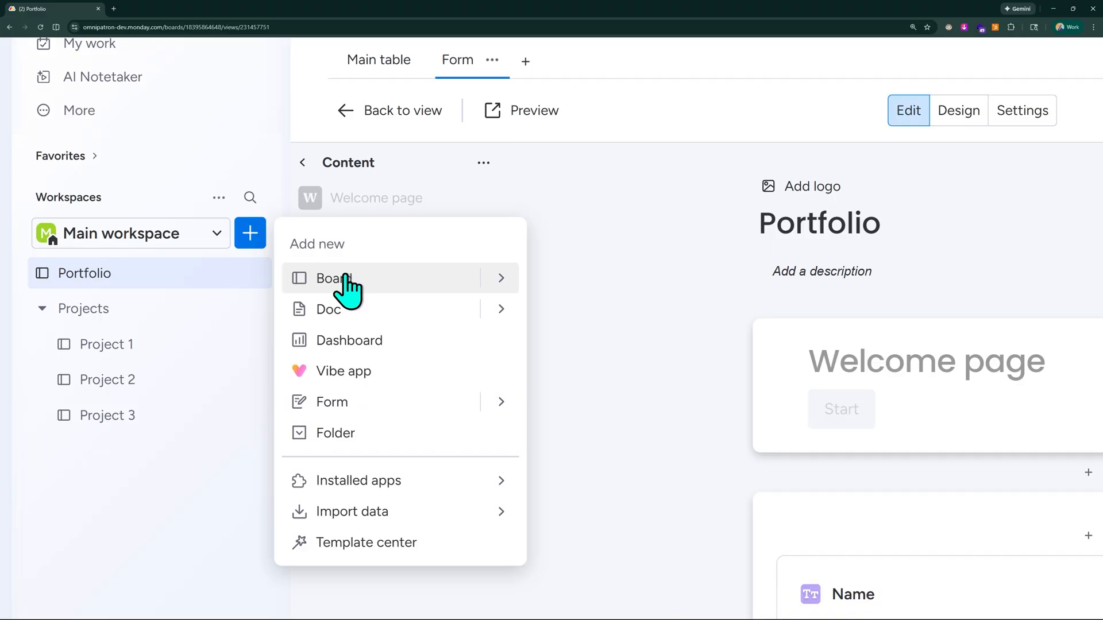
pyautogui.click(342, 403)
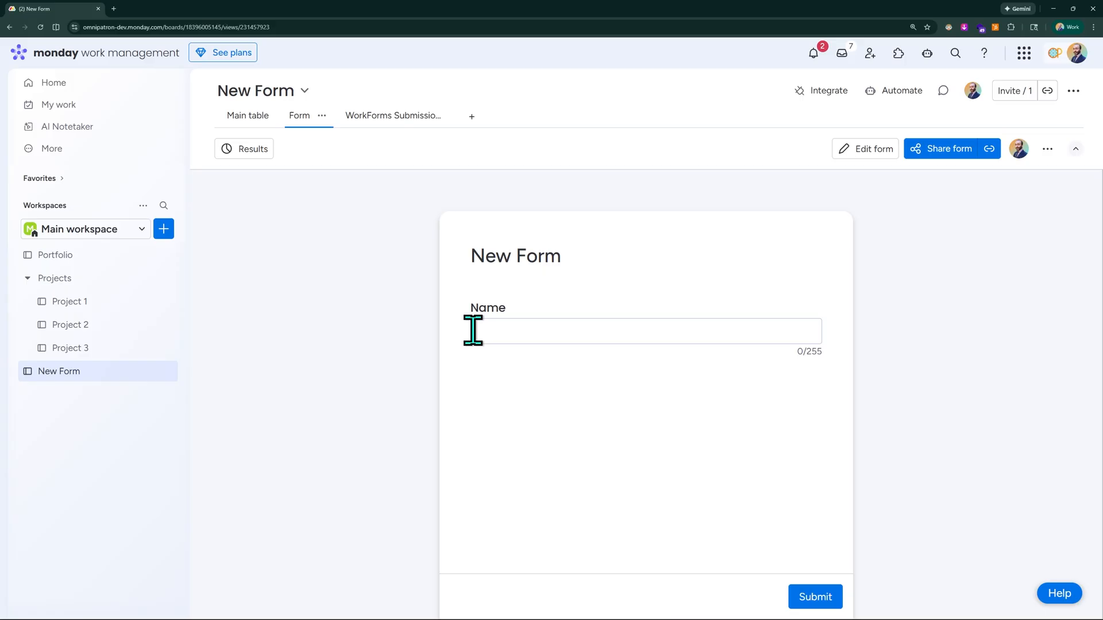
pyautogui.click(526, 336)
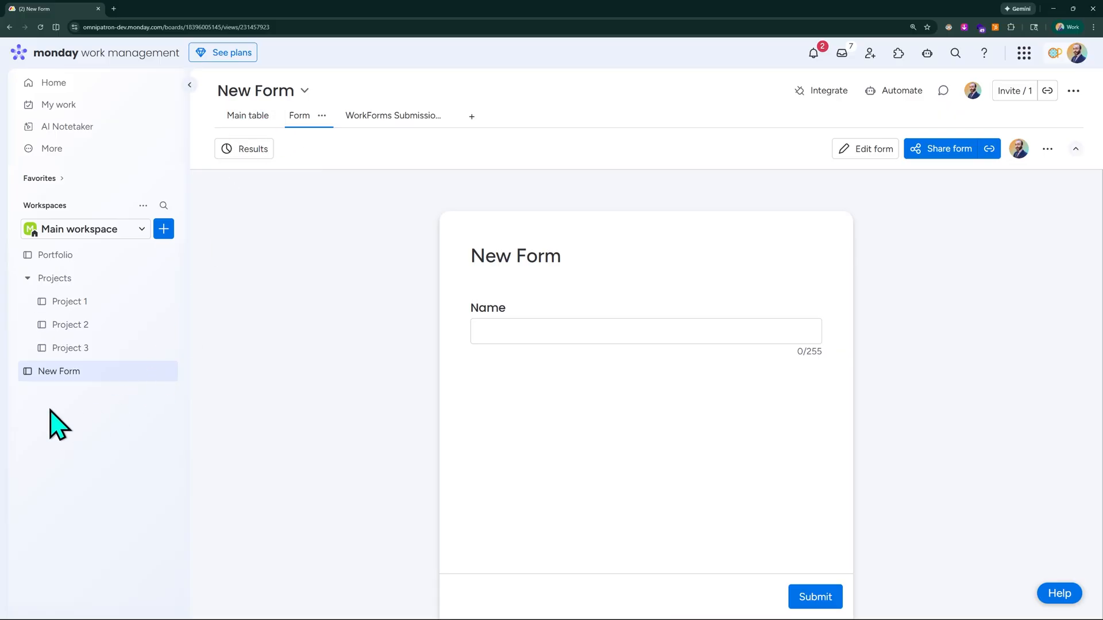
# Step: Check the New Form board's visibility in the workspace list and view its main table
pyautogui.moveTo(26, 372)
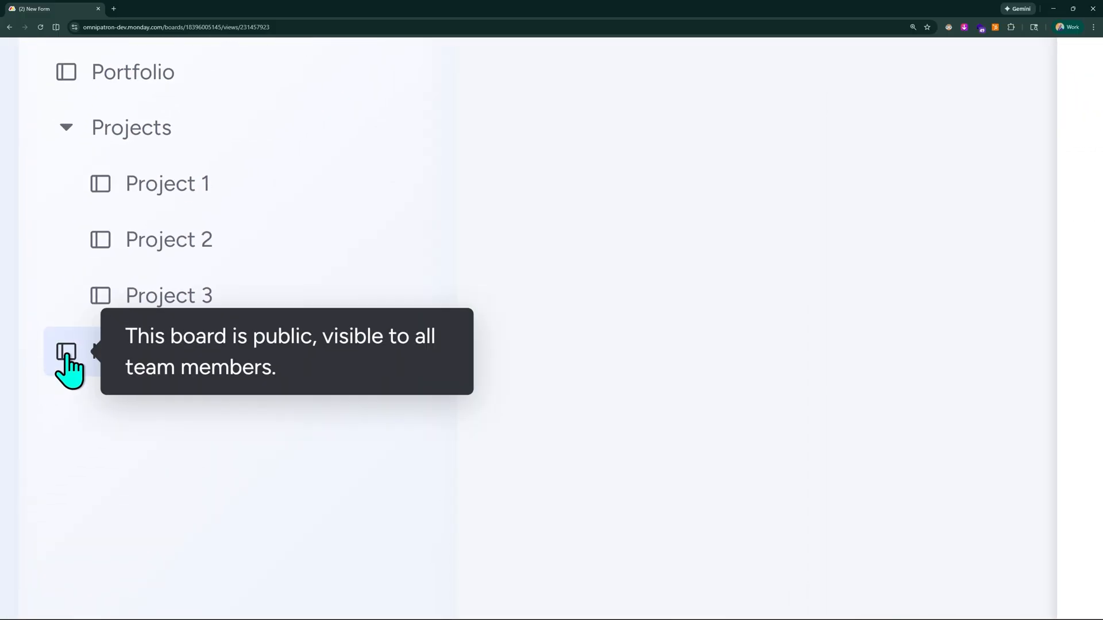
pyautogui.scroll(2, 367, 247)
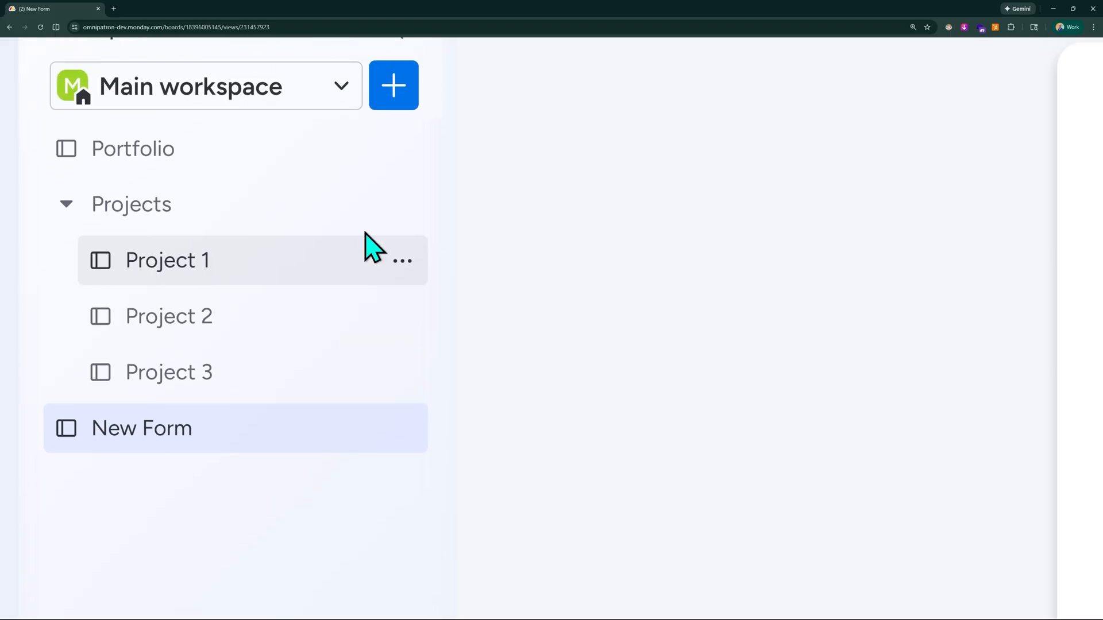
pyautogui.click(402, 92)
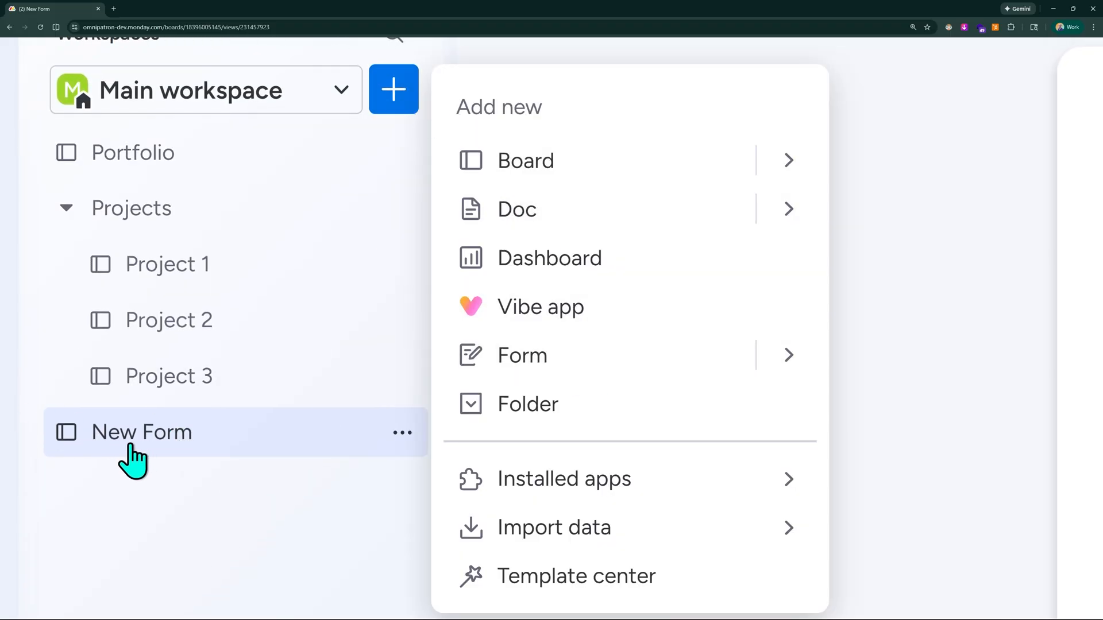
pyautogui.click(136, 488)
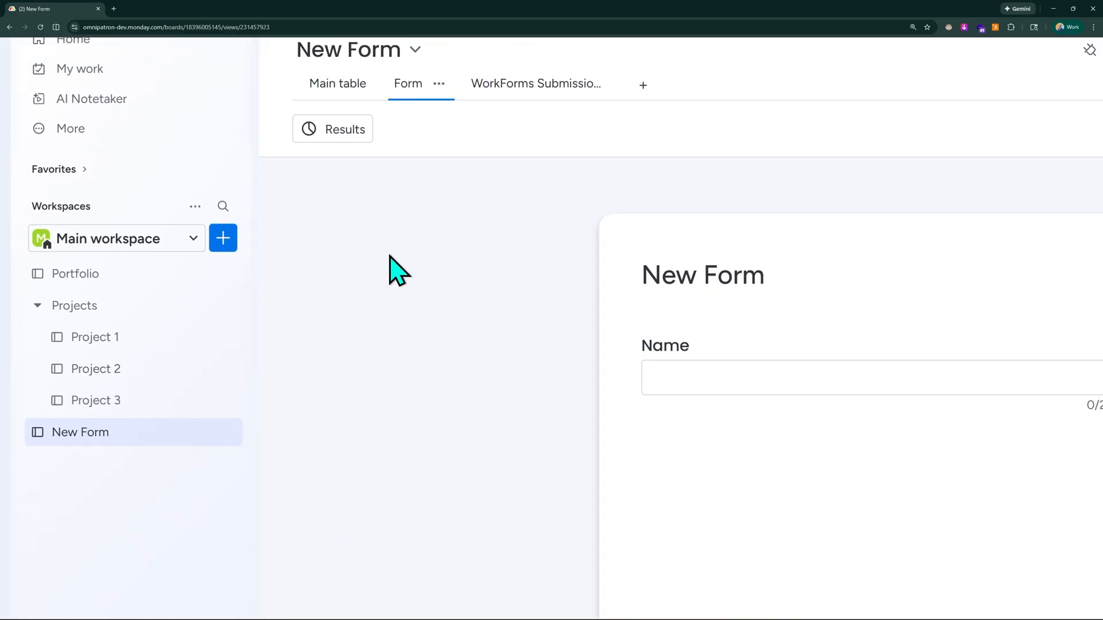
pyautogui.click(334, 92)
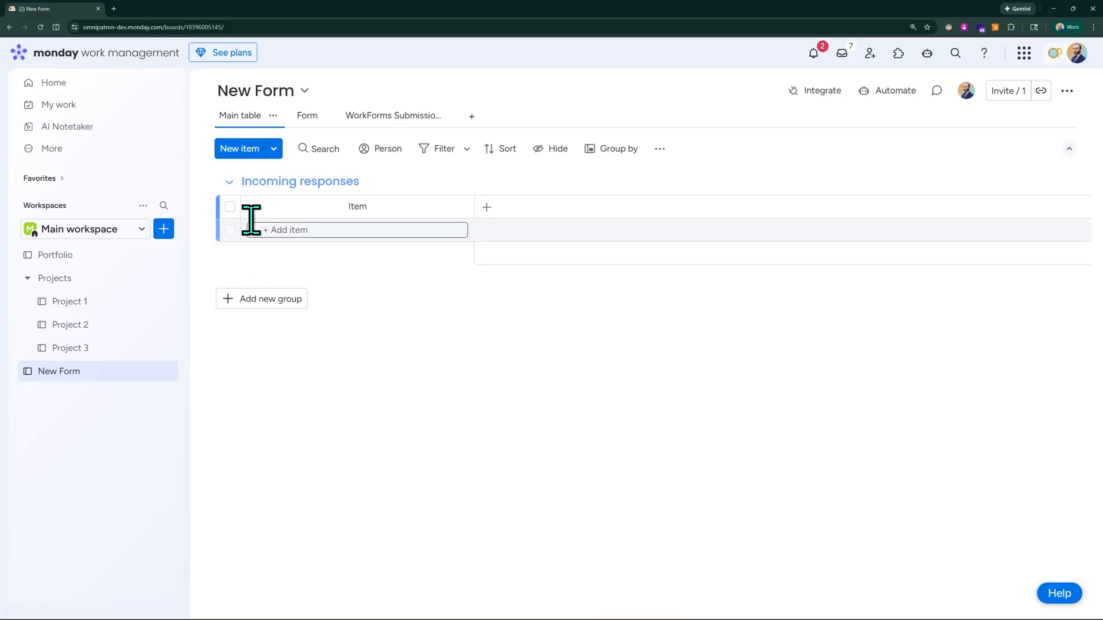
# Step: Open the Portfolio board and compare the groups and columns of its main table with the fields of its Form view
pyautogui.click(59, 258)
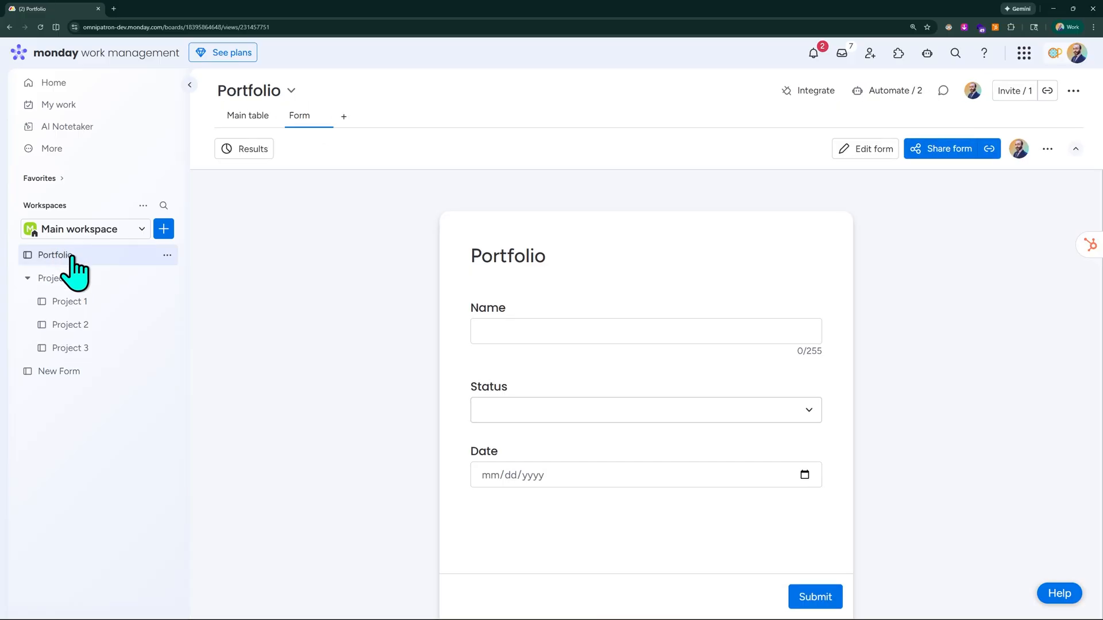
pyautogui.click(247, 115)
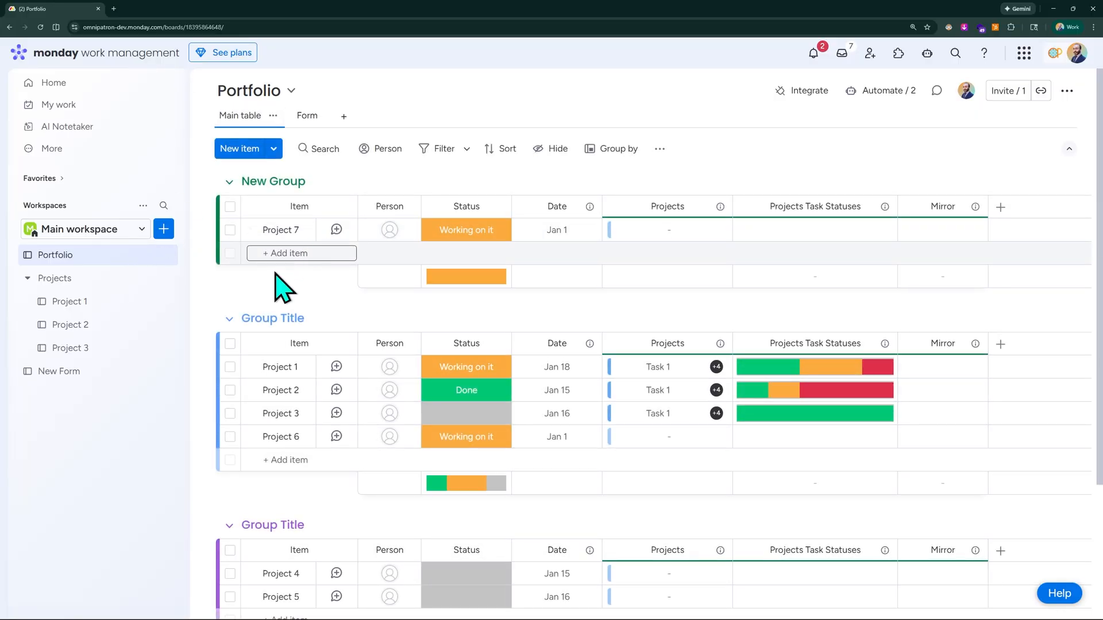
pyautogui.click(307, 118)
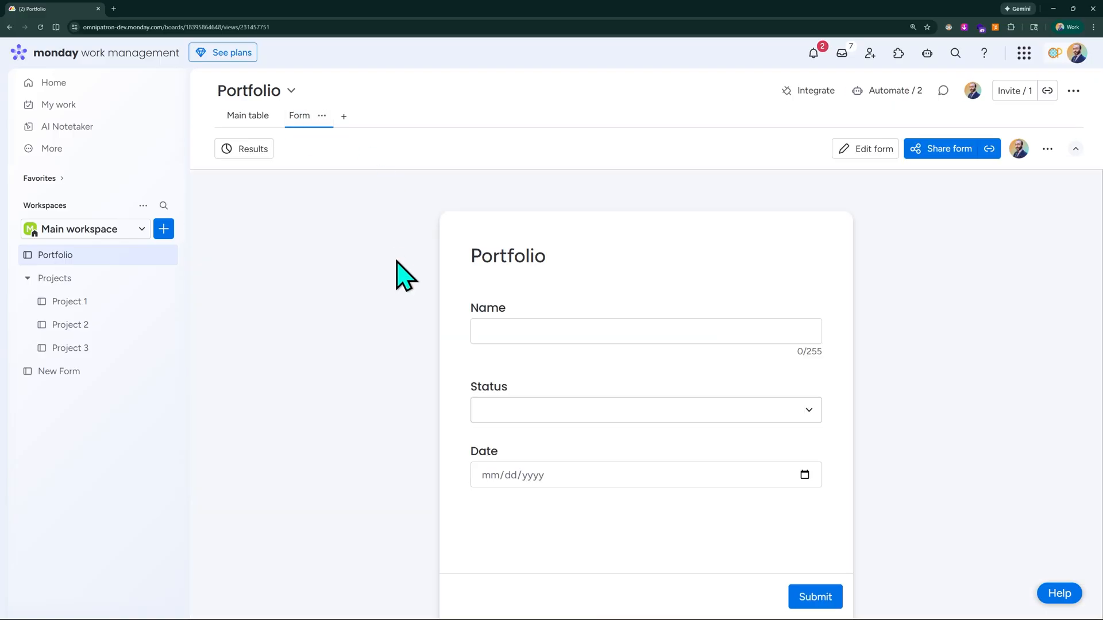
pyautogui.click(248, 115)
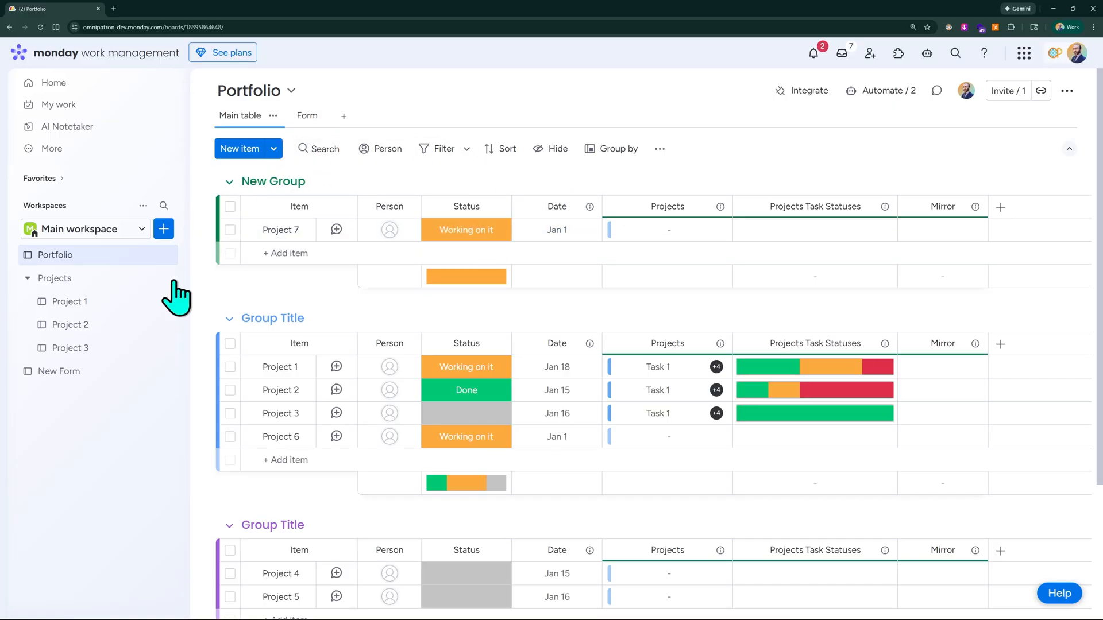
pyautogui.scroll(-1, 246, 259)
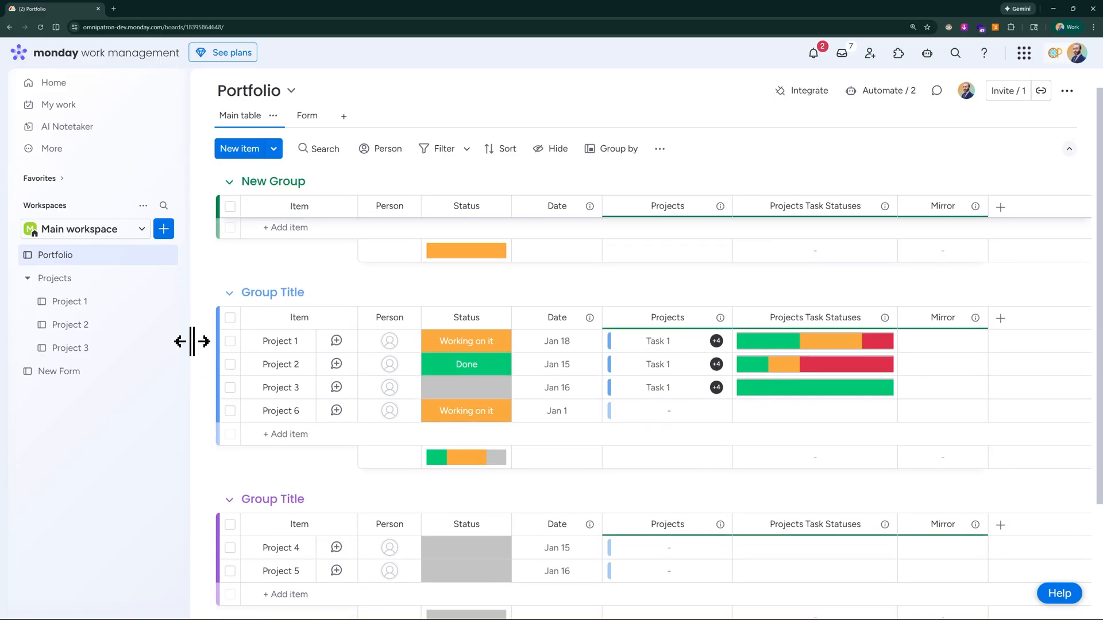
pyautogui.scroll(1, 268, 271)
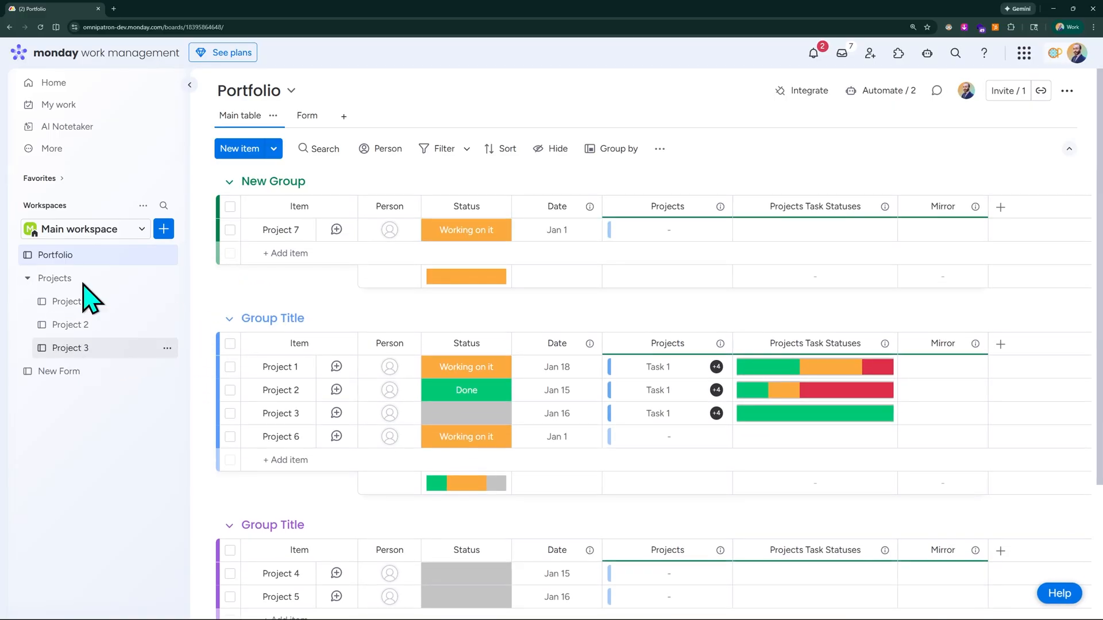
pyautogui.hotkey('ctrl', '-')
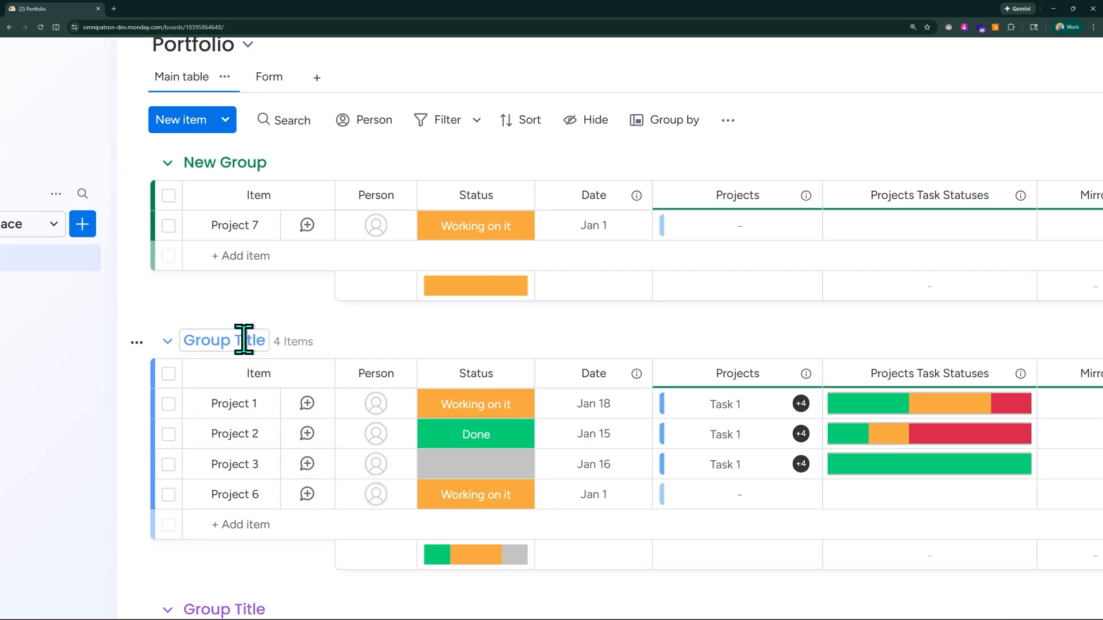
pyautogui.scroll(-2, 242, 334)
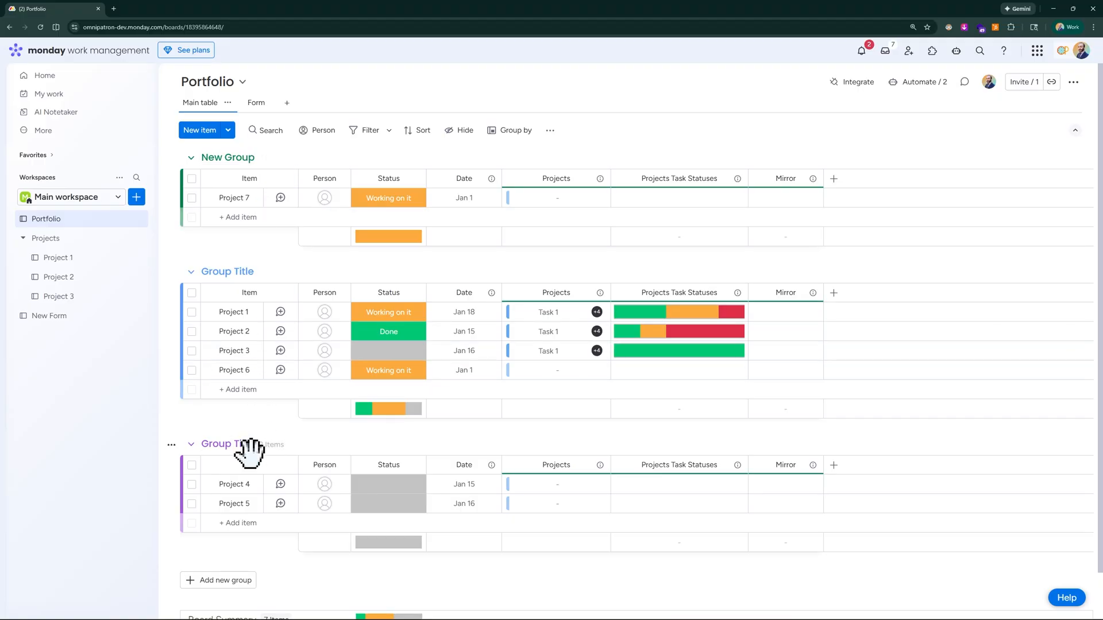
pyautogui.click(254, 103)
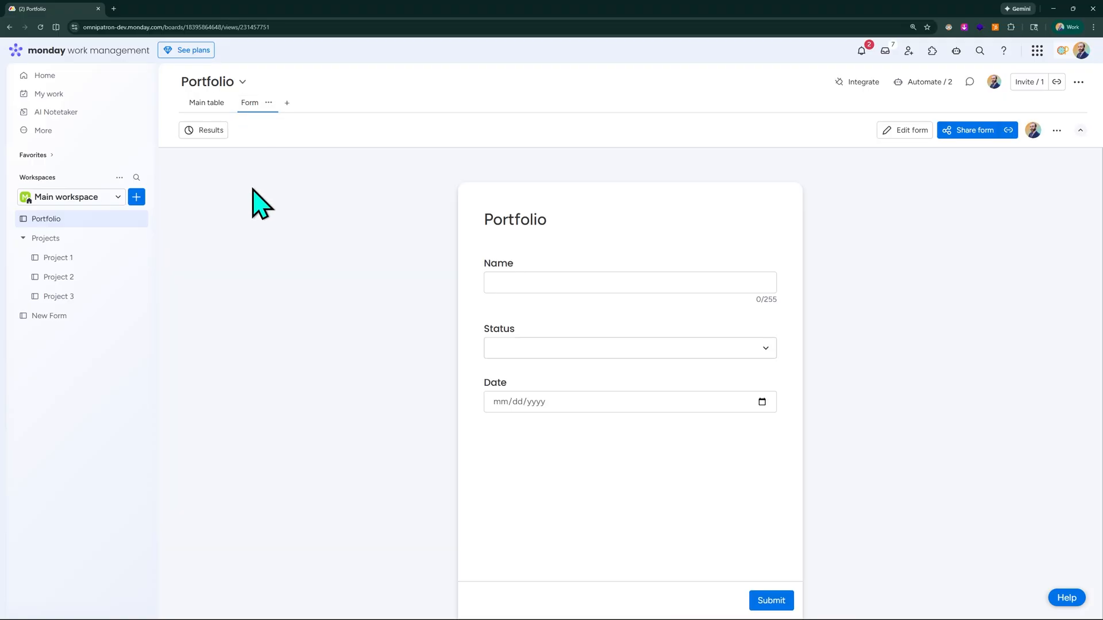
pyautogui.click(206, 103)
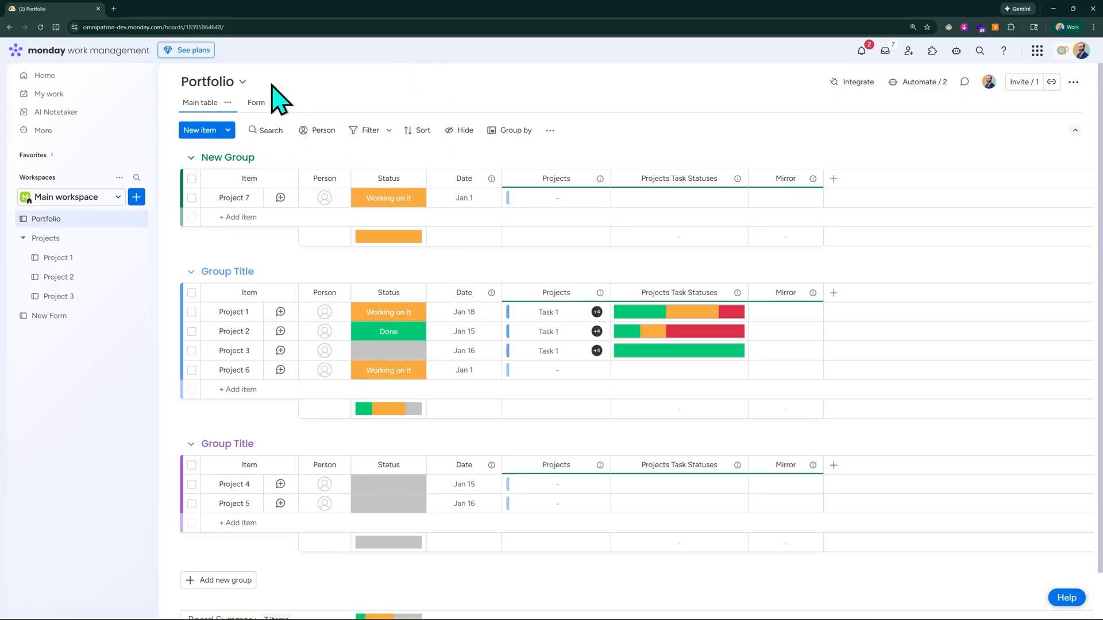
pyautogui.click(255, 104)
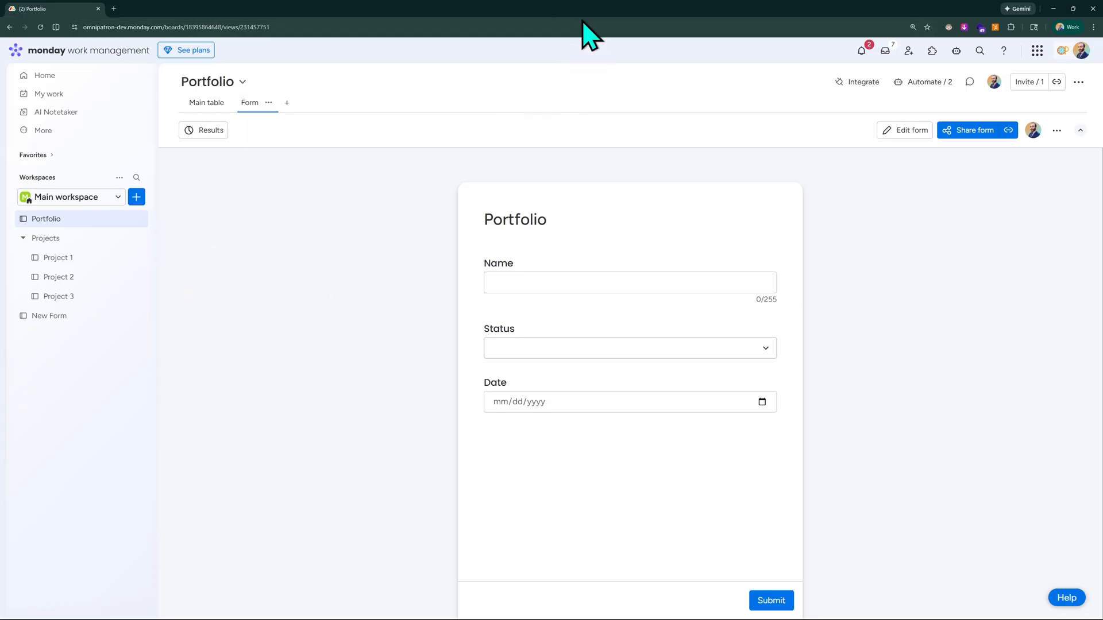
# Step: Dock the browser window to the left half of the screen and copy the Portfolio form's URL
pyautogui.moveTo(598, 24); pyautogui.dragTo(4, 109)
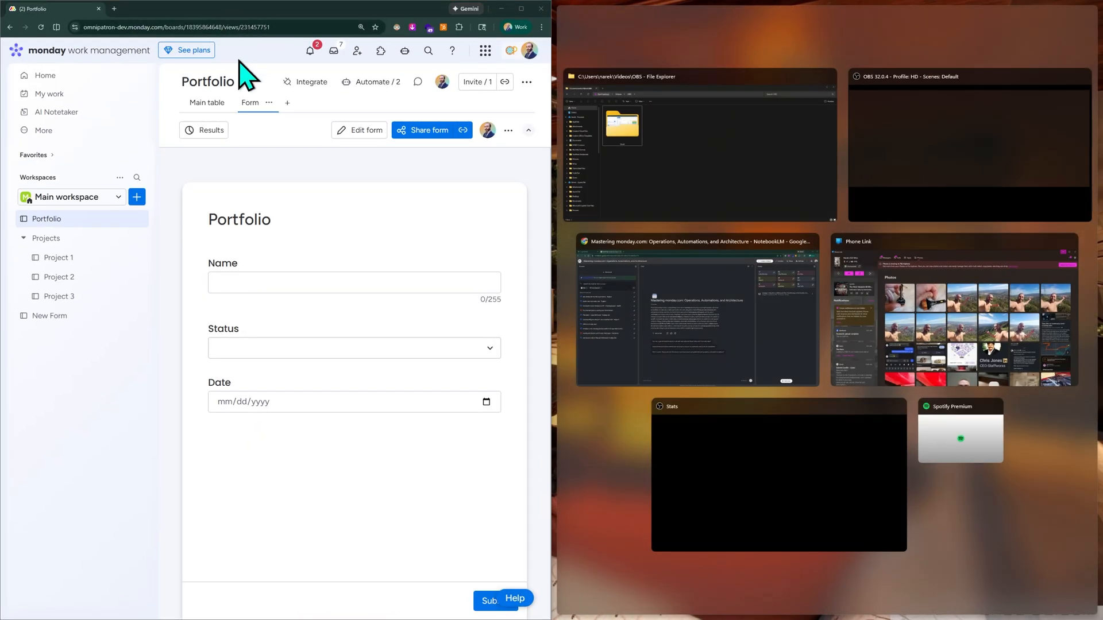
pyautogui.click(280, 68)
pyautogui.click(174, 29)
pyautogui.hotkey('ctrl', 'c')
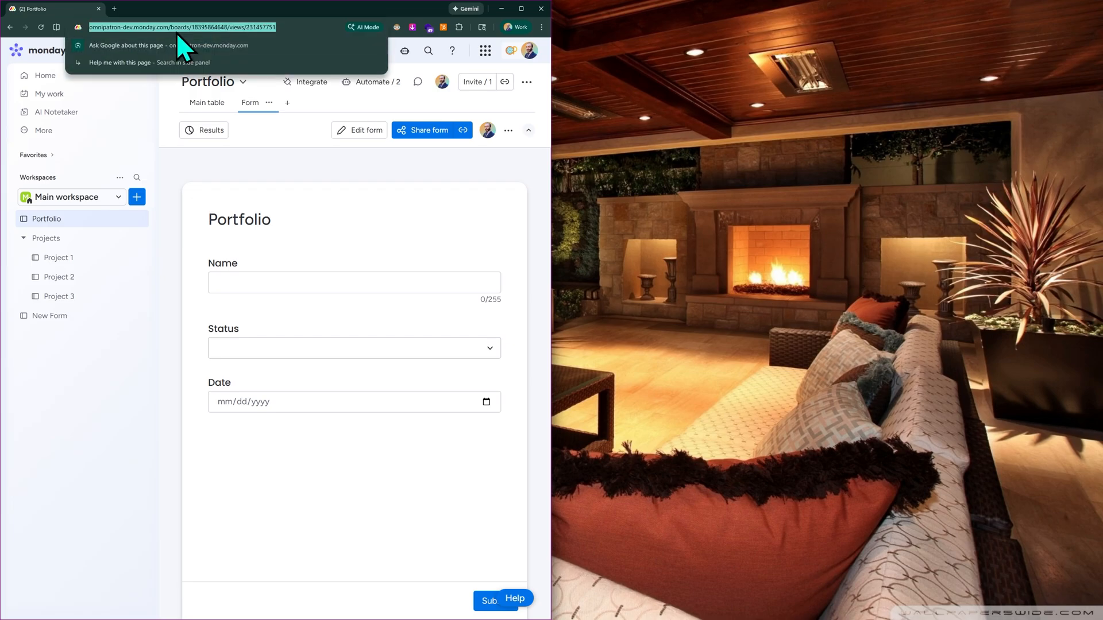
# Step: Open the copied Portfolio URL in a second browser window filling the other half of the screen
pyautogui.click(114, 10)
pyautogui.moveTo(140, 12); pyautogui.dragTo(1100, 206)
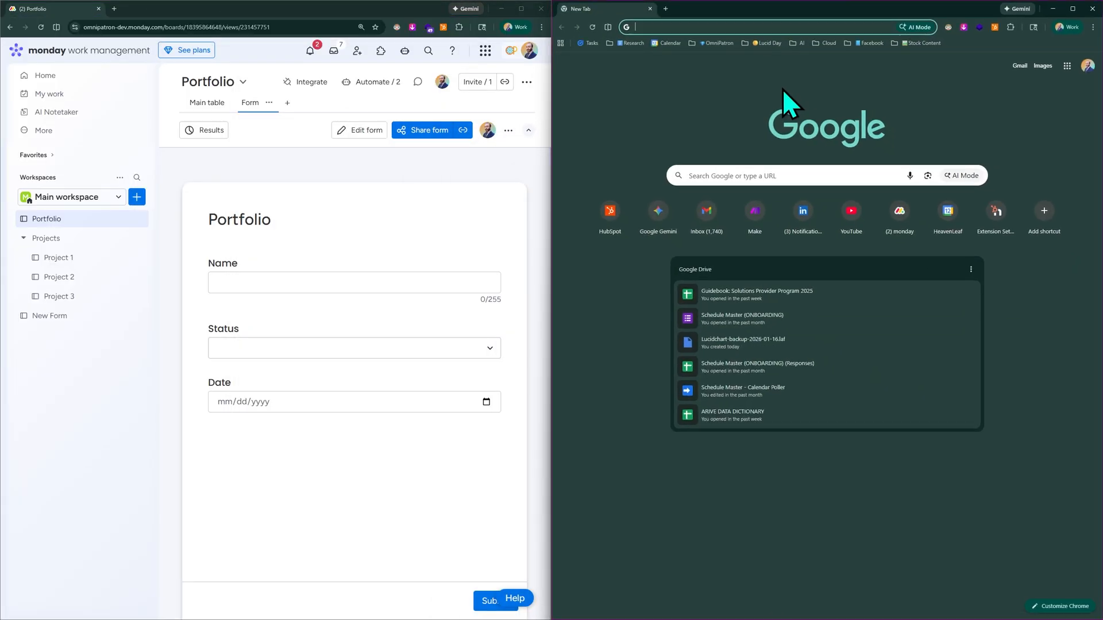
pyautogui.hotkey('ctrl', 'v')
pyautogui.press('Return')
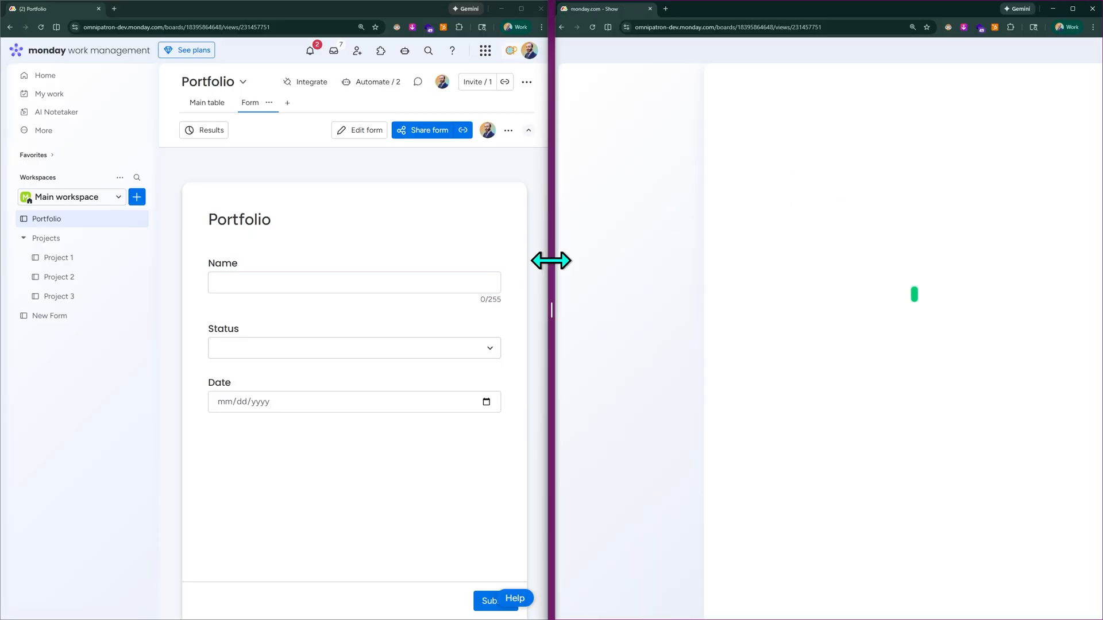
# Step: Arrange the form in a narrower window with its sidebar collapsed, beside the Portfolio main table in the wider window
pyautogui.moveTo(551, 258); pyautogui.dragTo(400, 269)
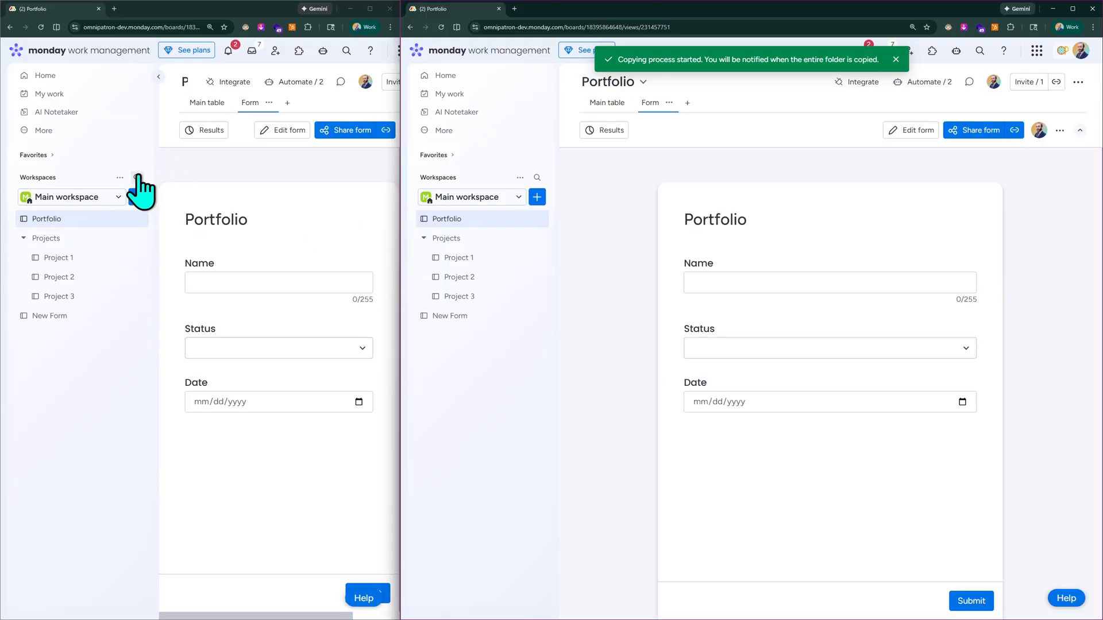
pyautogui.click(159, 81)
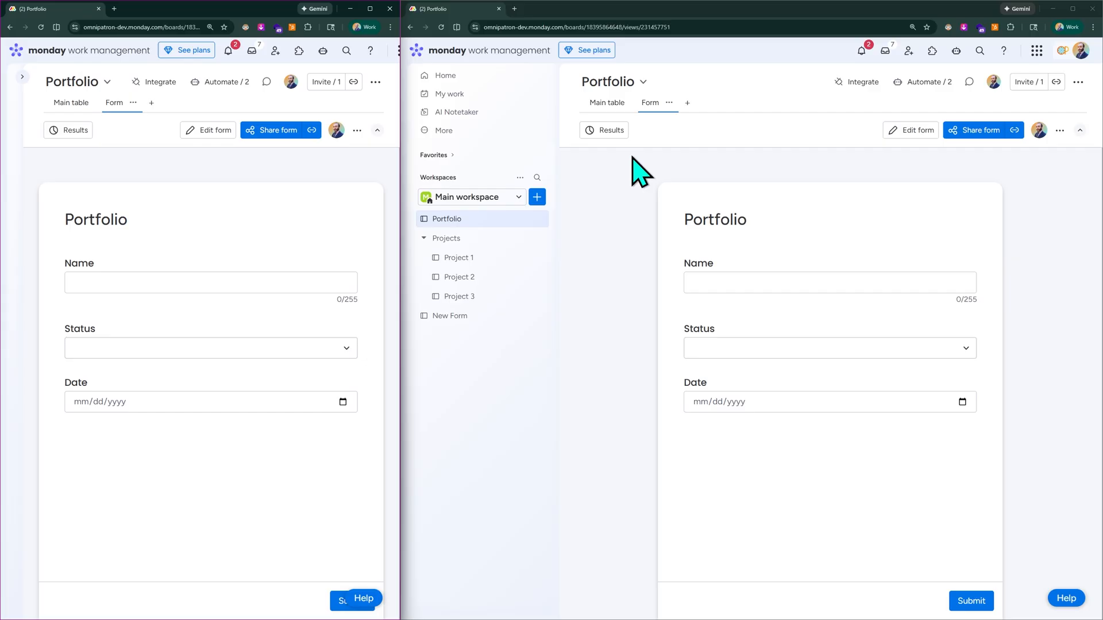
pyautogui.click(609, 103)
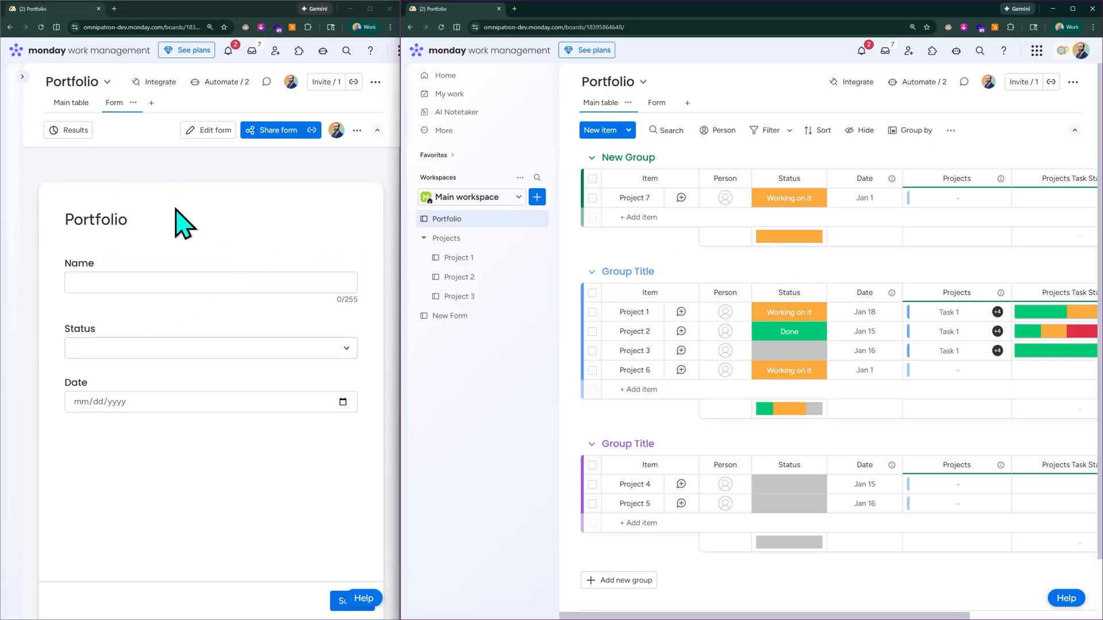
# Step: Fill in the Portfolio form with the name Project 8, the status Working on it and the date 07/01/2026
pyautogui.click(132, 284)
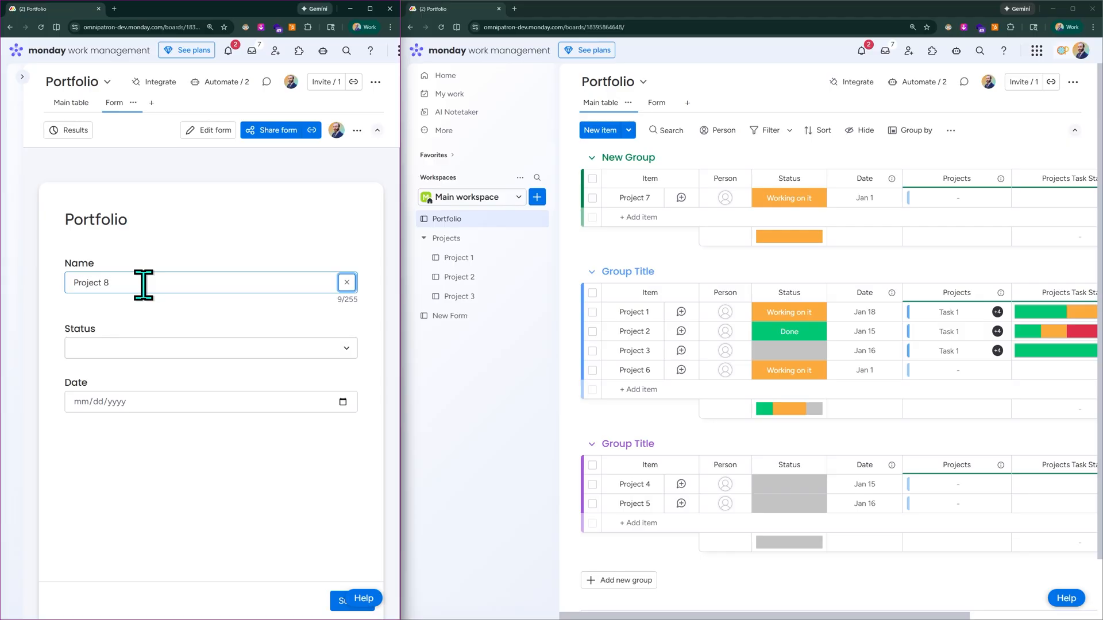
pyautogui.click(156, 351)
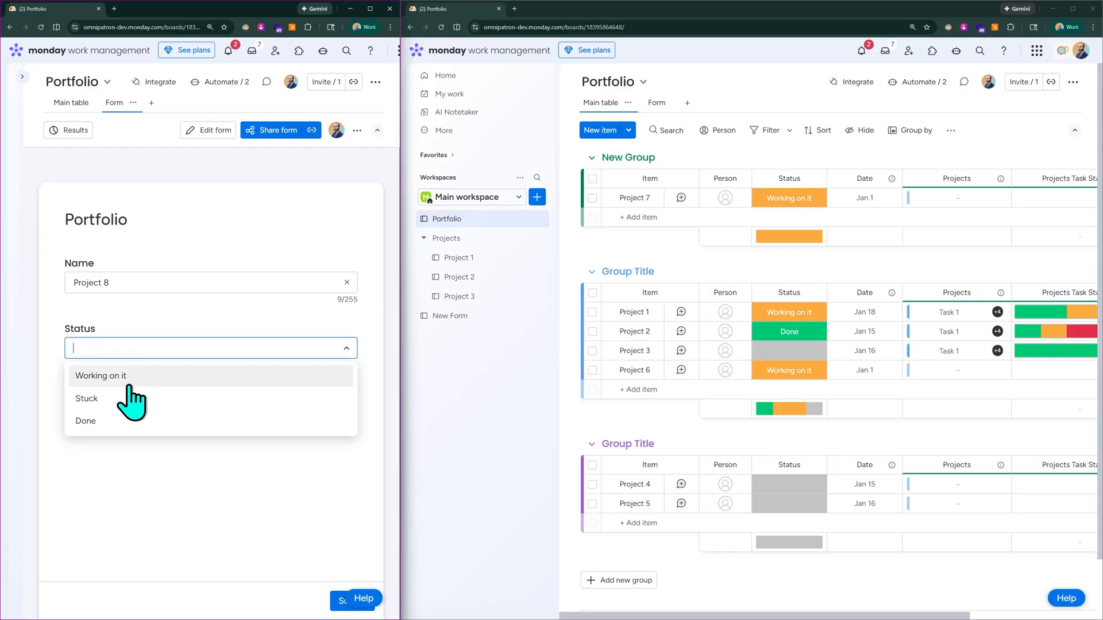
pyautogui.click(128, 382)
pyautogui.click(127, 403)
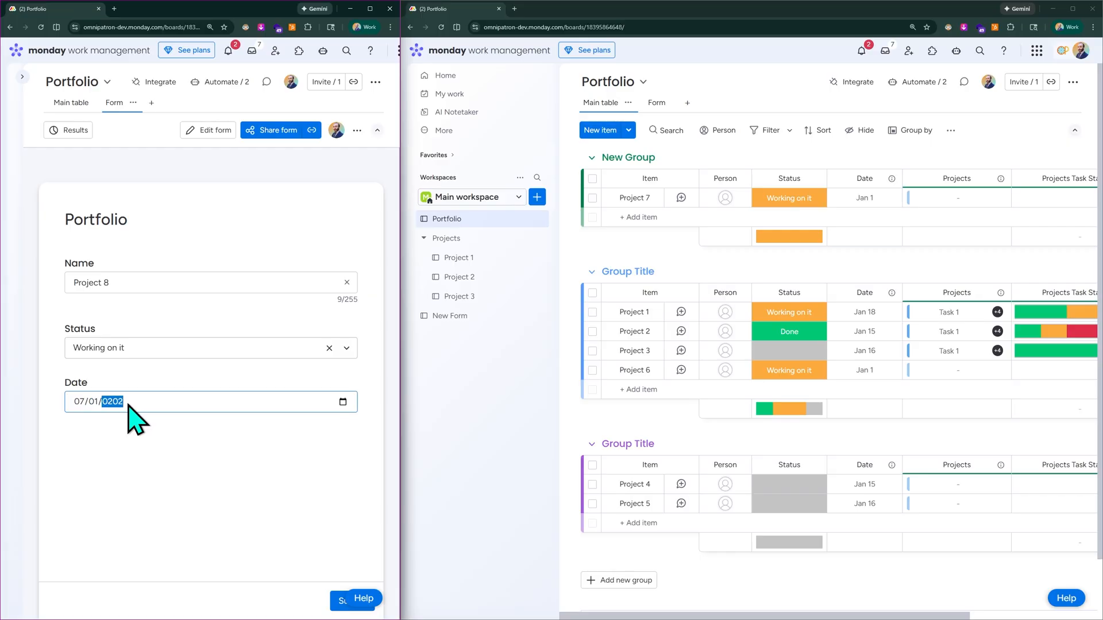
pyautogui.click(190, 443)
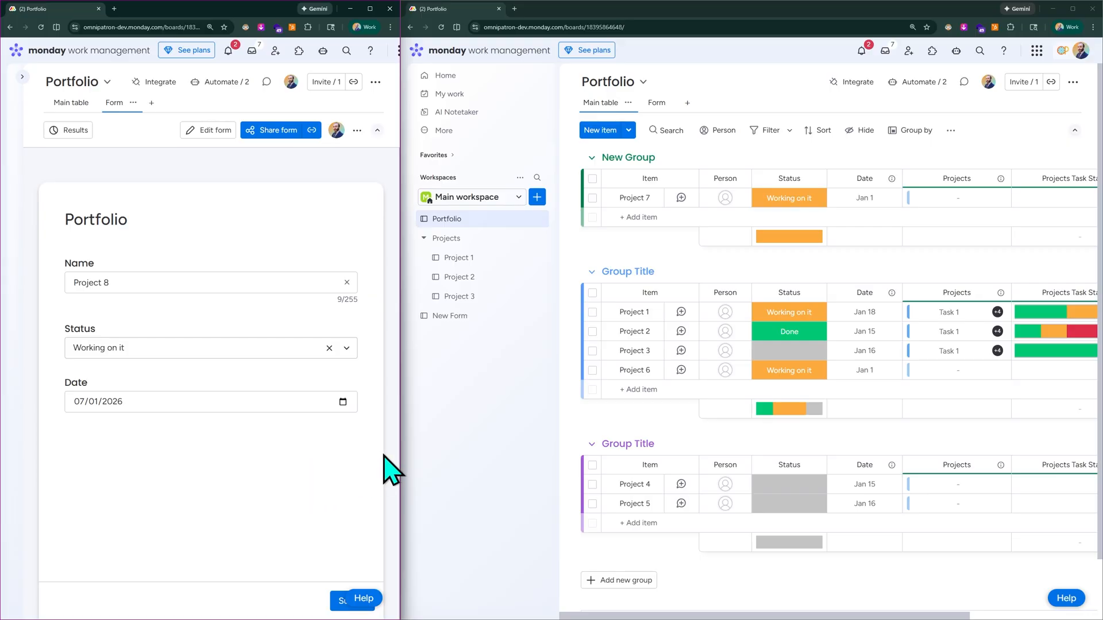
# Step: Submit the completed Portfolio form for Project 8 with the board's groups in view alongside
pyautogui.hotkey('ctrl', '-')
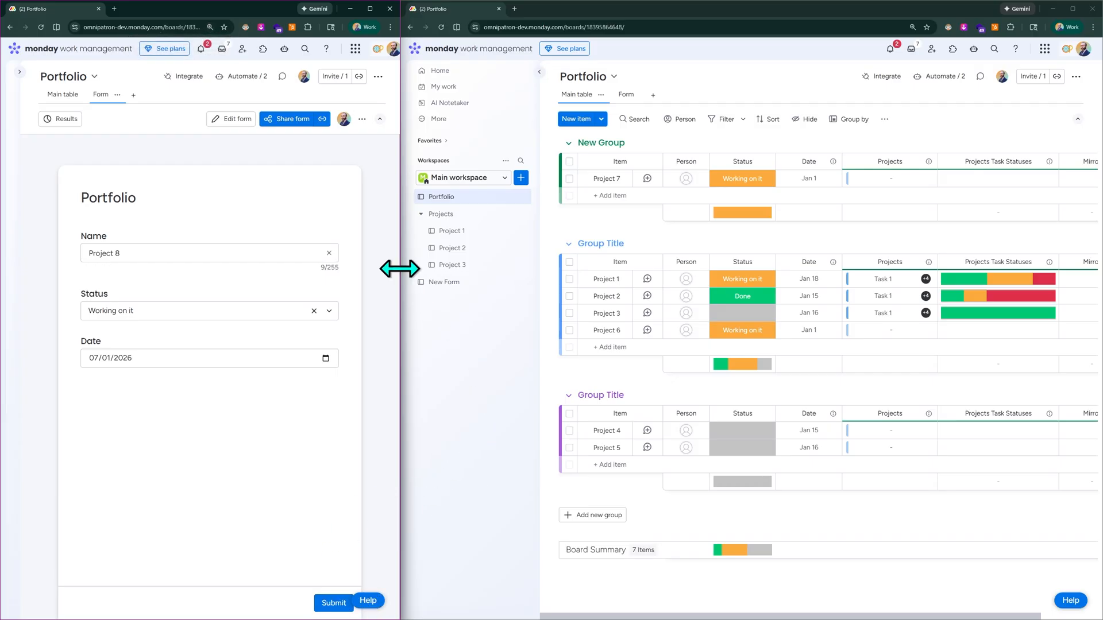
pyautogui.scroll(5, 606, 181)
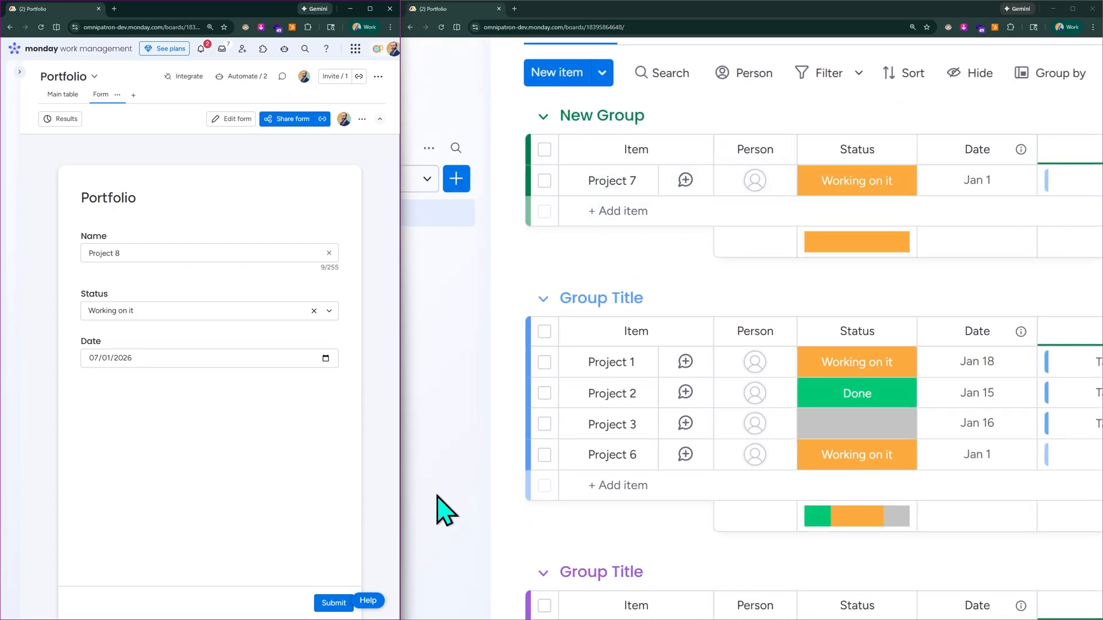
pyautogui.click(332, 603)
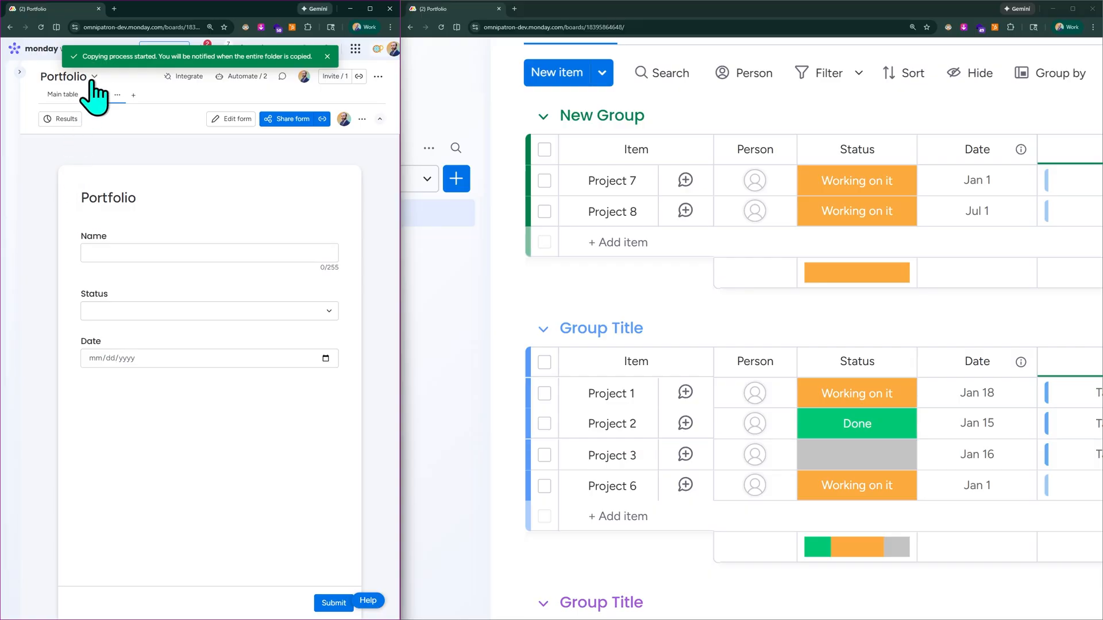
# Step: Open the Portfolio form for editing and enlarge its window beside the main table
pyautogui.hotkey('ctrl', '-')
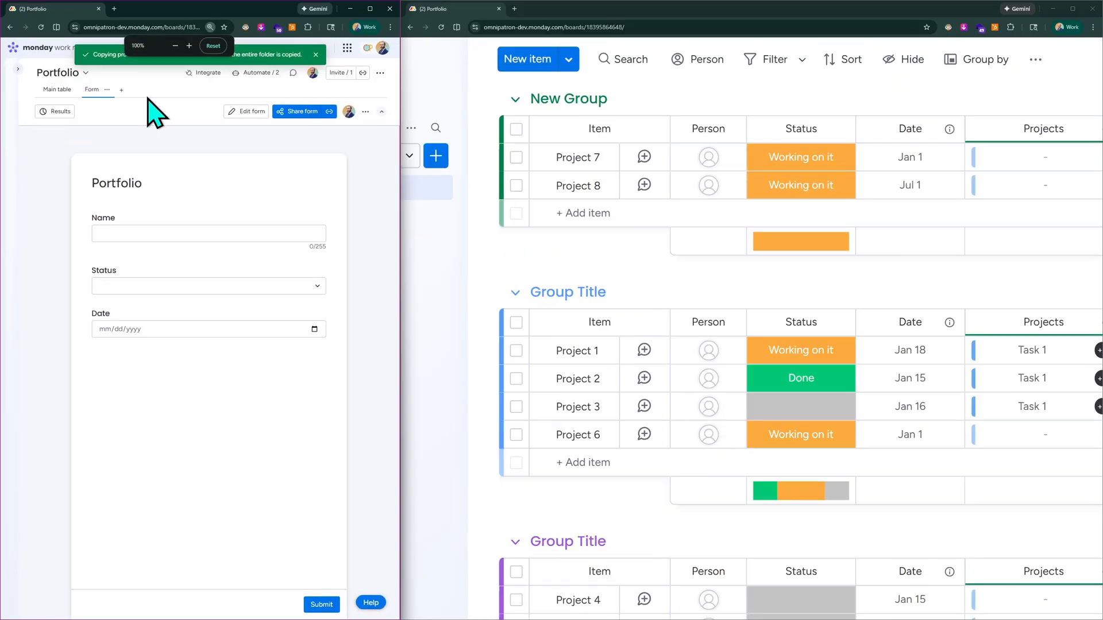
pyautogui.click(242, 111)
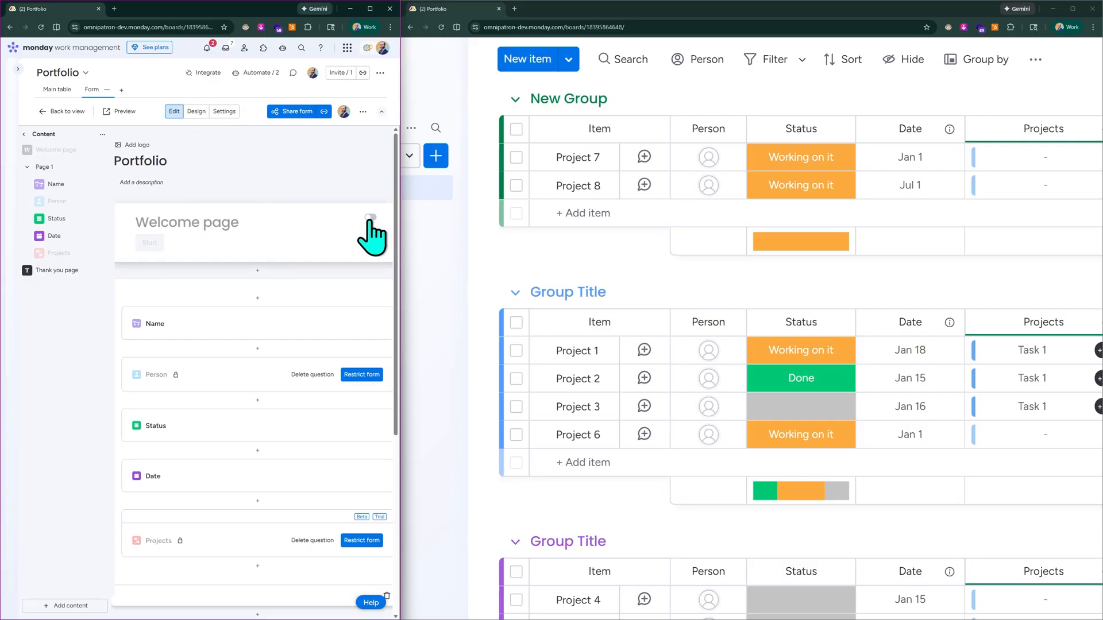
pyautogui.moveTo(402, 230); pyautogui.dragTo(725, 237)
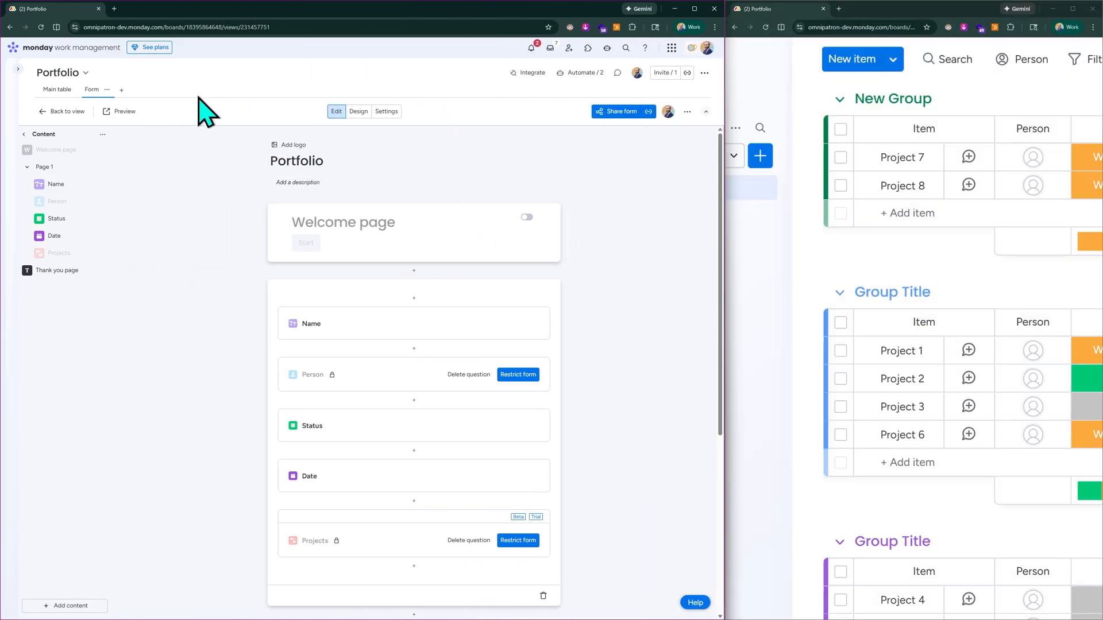
pyautogui.hotkey('ctrl', '+')
pyautogui.hotkey('ctrl', '+')
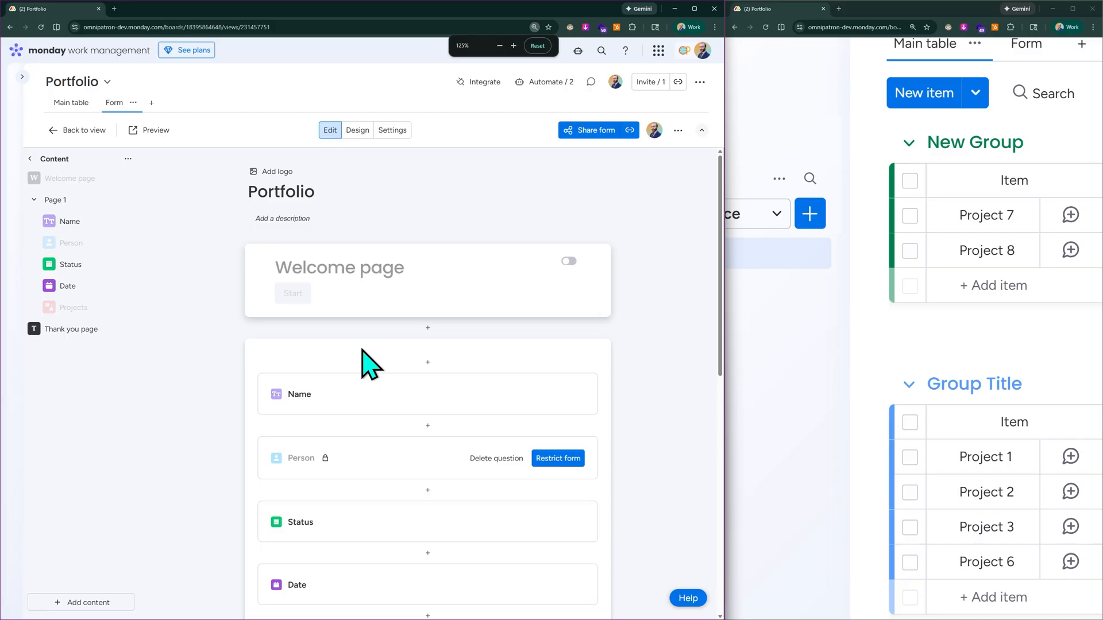
# Step: Look at the logo upload for the Portfolio form, dismiss it and return to editing the questions
pyautogui.click(287, 172)
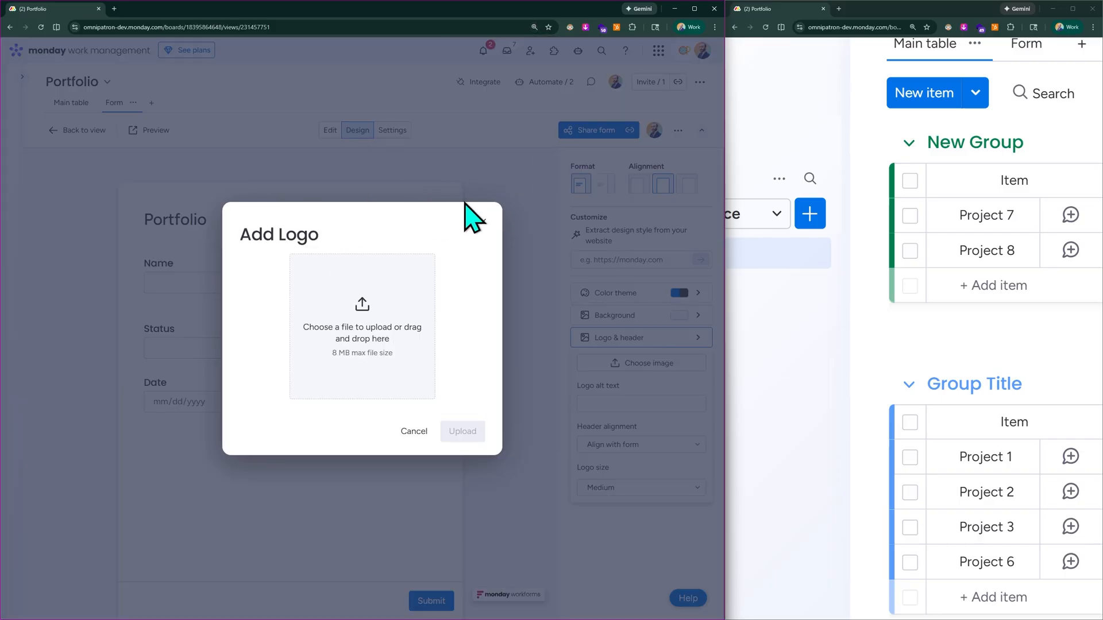
pyautogui.click(476, 228)
pyautogui.scroll(5, 333, 91)
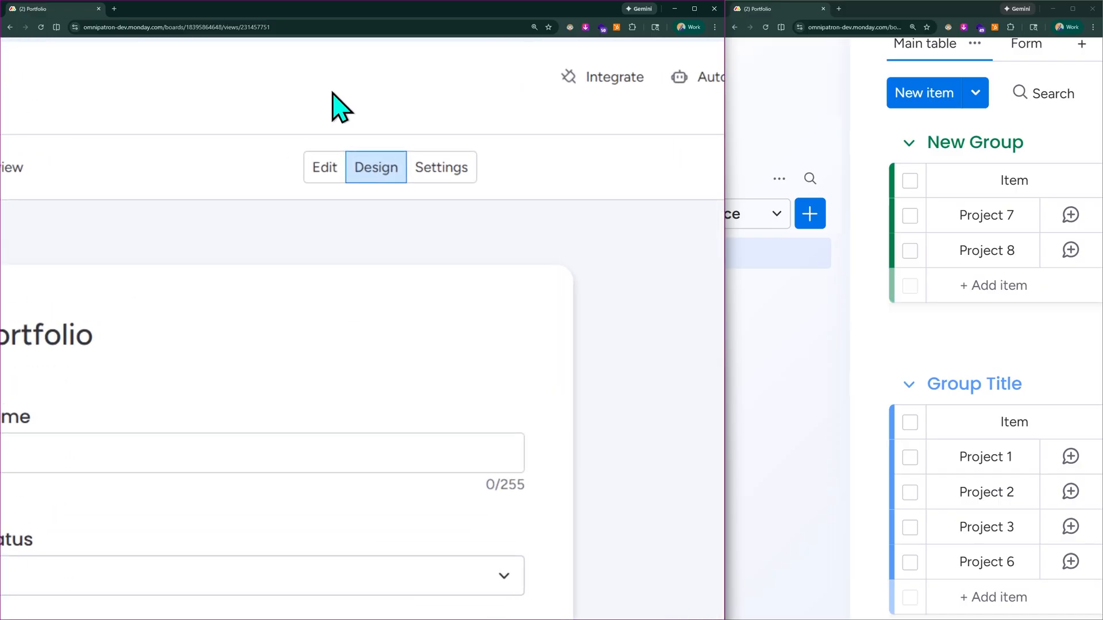
pyautogui.hscroll(-2, 333, 95)
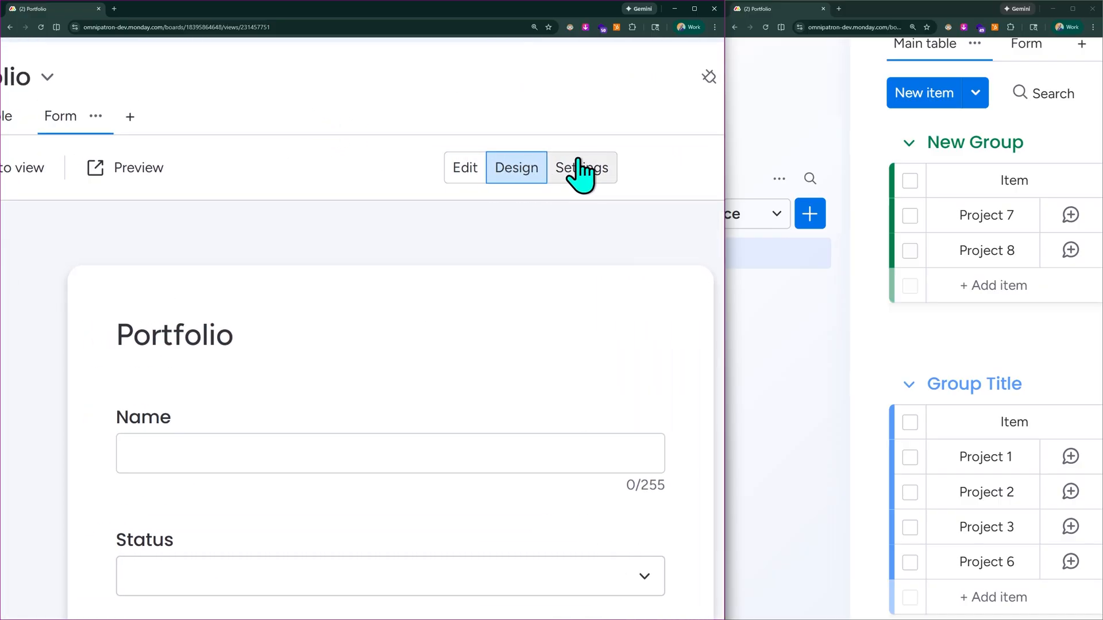
pyautogui.click(467, 183)
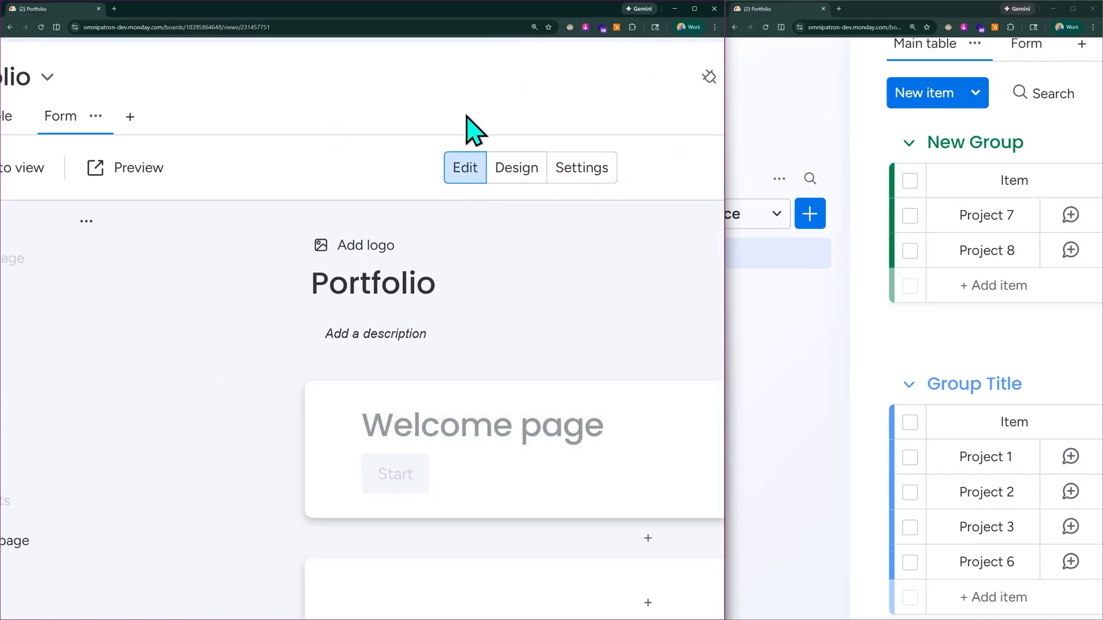
# Step: Compare the Portfolio form's questions with the columns of the board's main table, keeping both windows in view
pyautogui.scroll(-5, 467, 128)
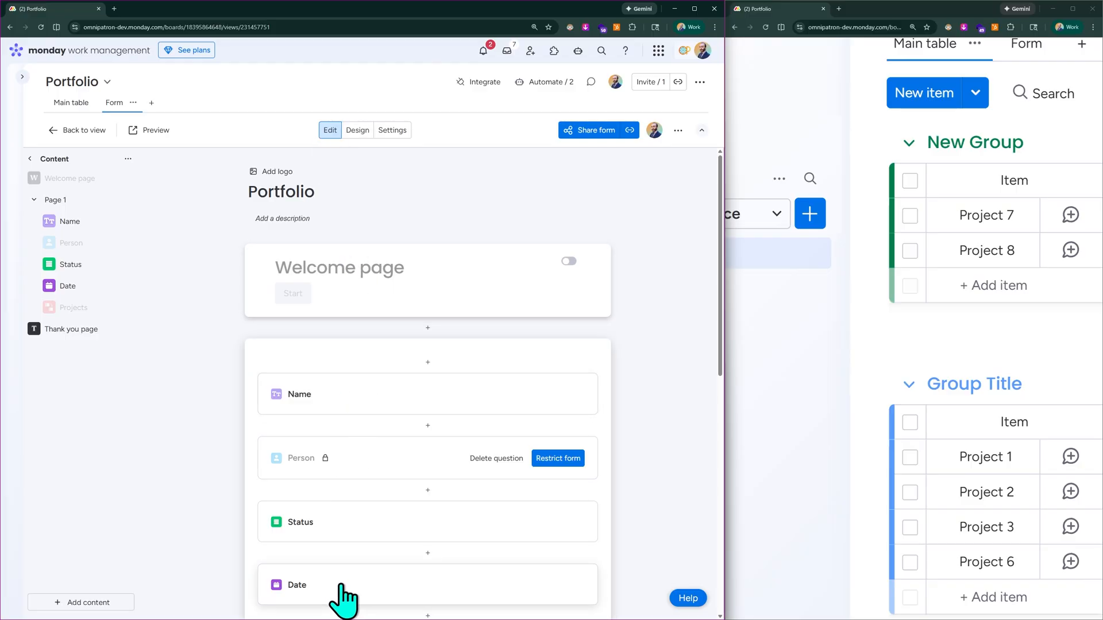
pyautogui.scroll(-2, 387, 520)
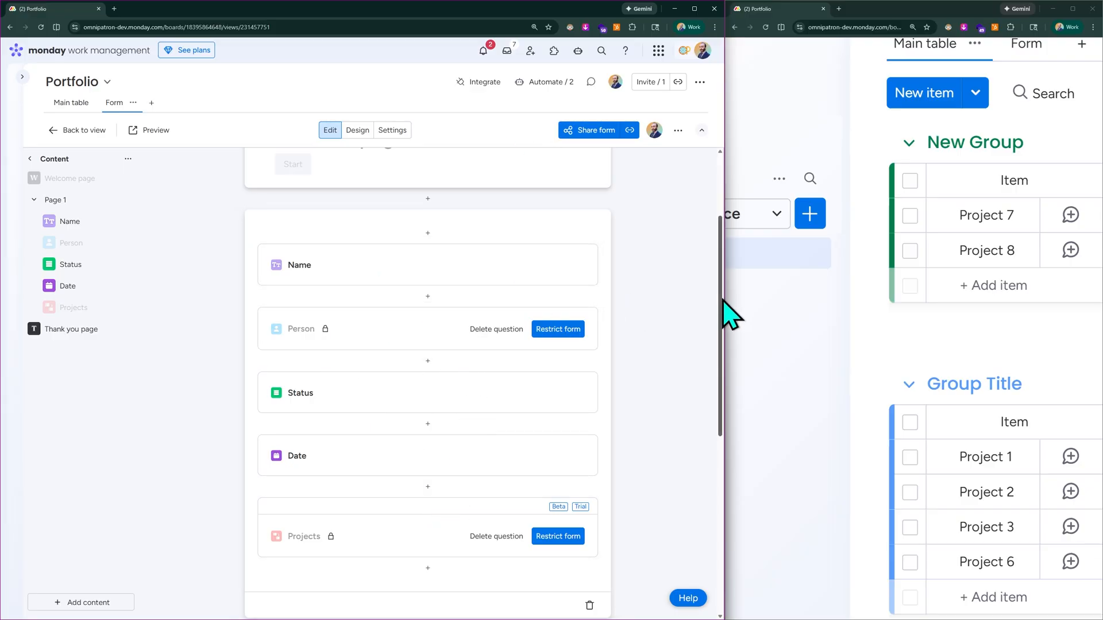
pyautogui.moveTo(726, 304); pyautogui.dragTo(472, 312)
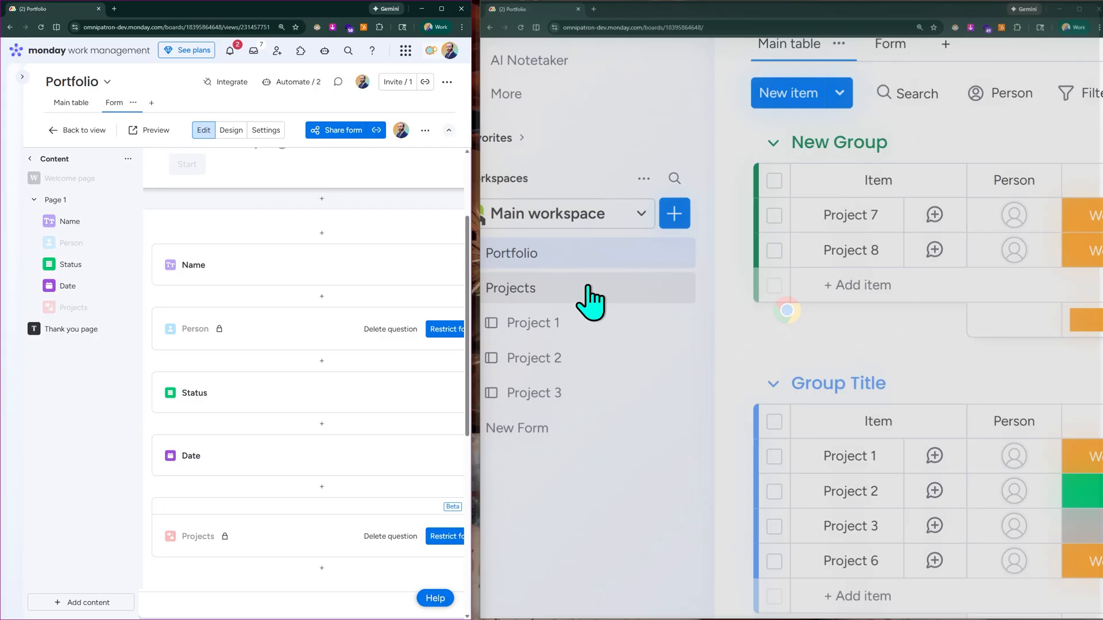
pyautogui.hscroll(4, 1017, 180)
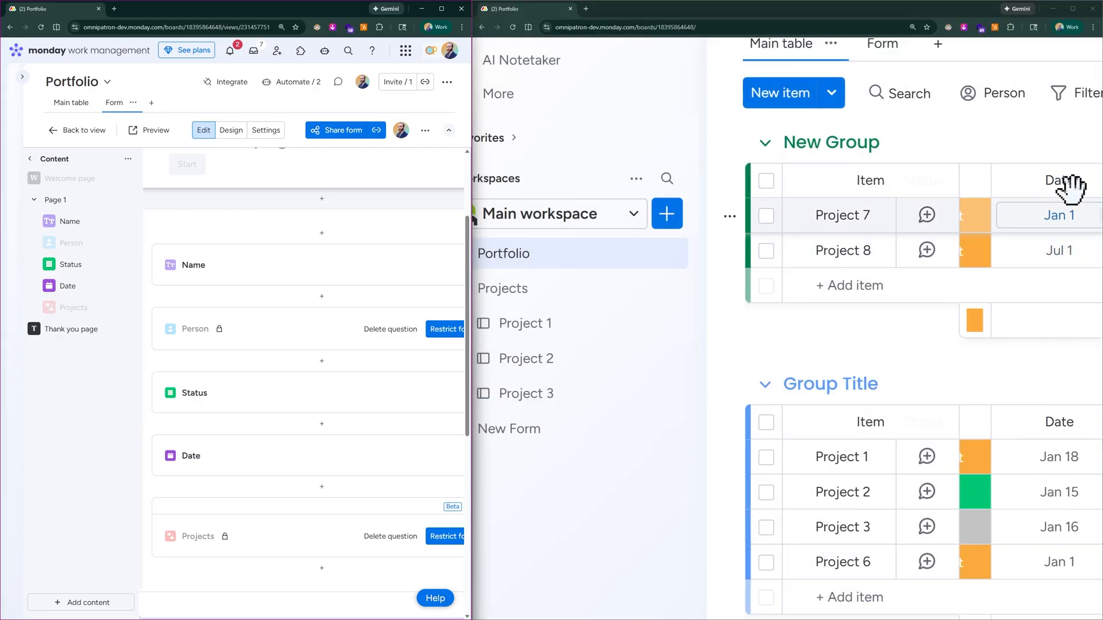
pyautogui.hscroll(-3, 977, 247)
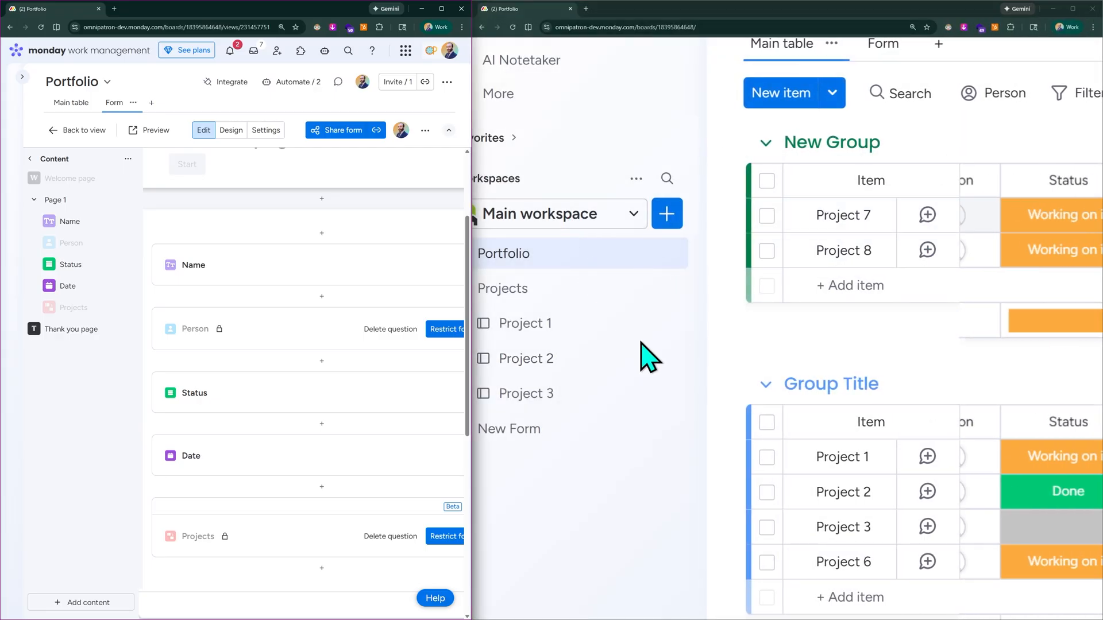
pyautogui.scroll(-4, 644, 344)
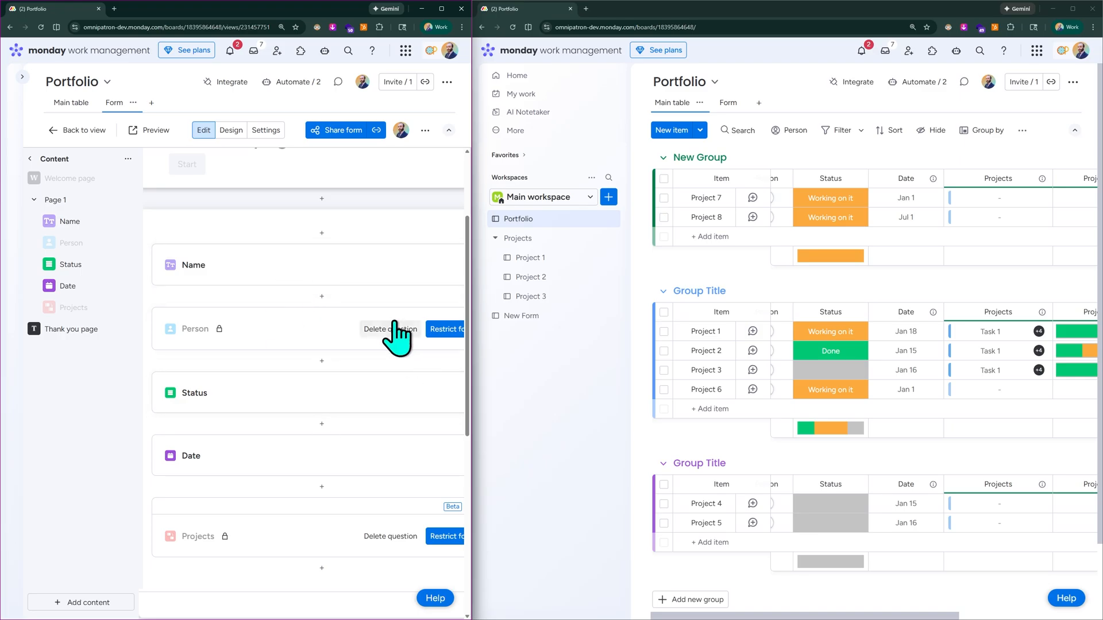
pyautogui.moveTo(472, 325); pyautogui.dragTo(532, 325)
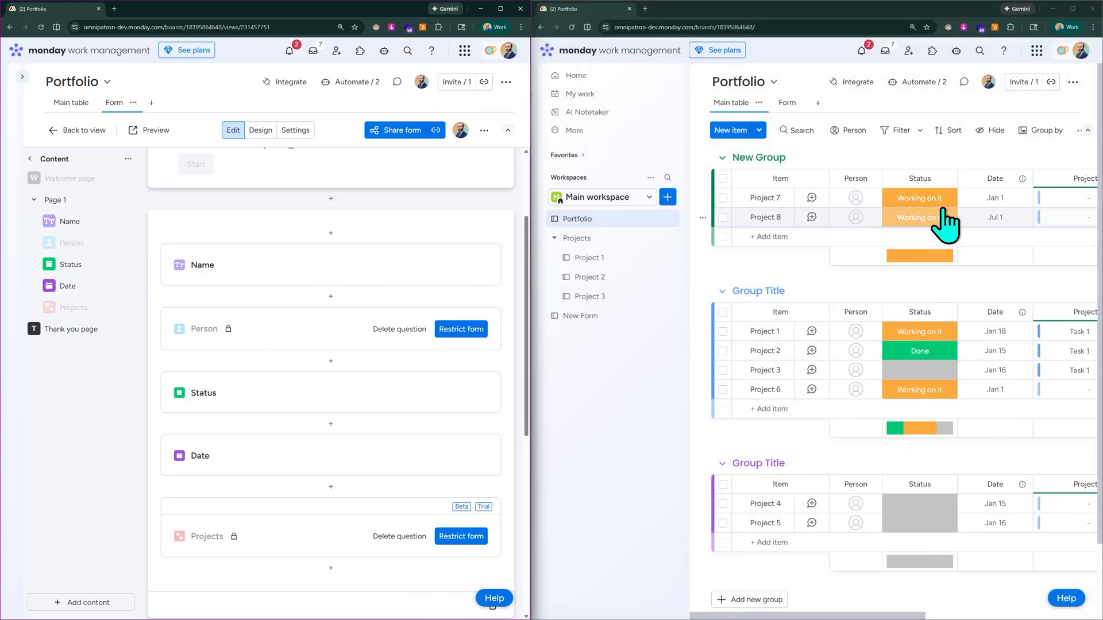
pyautogui.scroll(3, 392, 316)
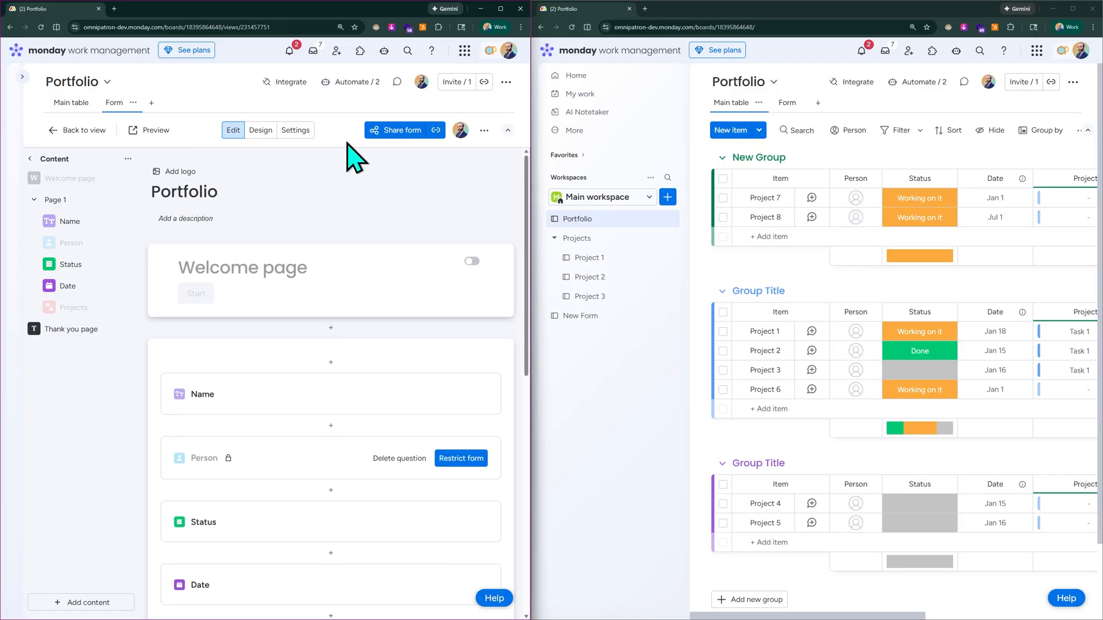
pyautogui.scroll(3, 259, 124)
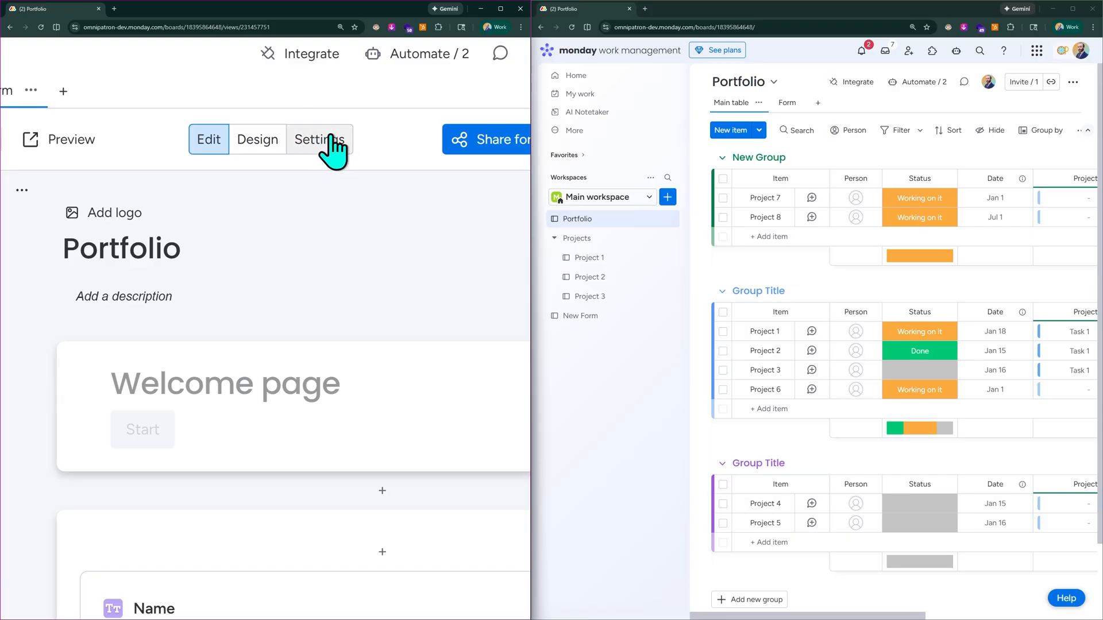
pyautogui.scroll(-4, 382, 129)
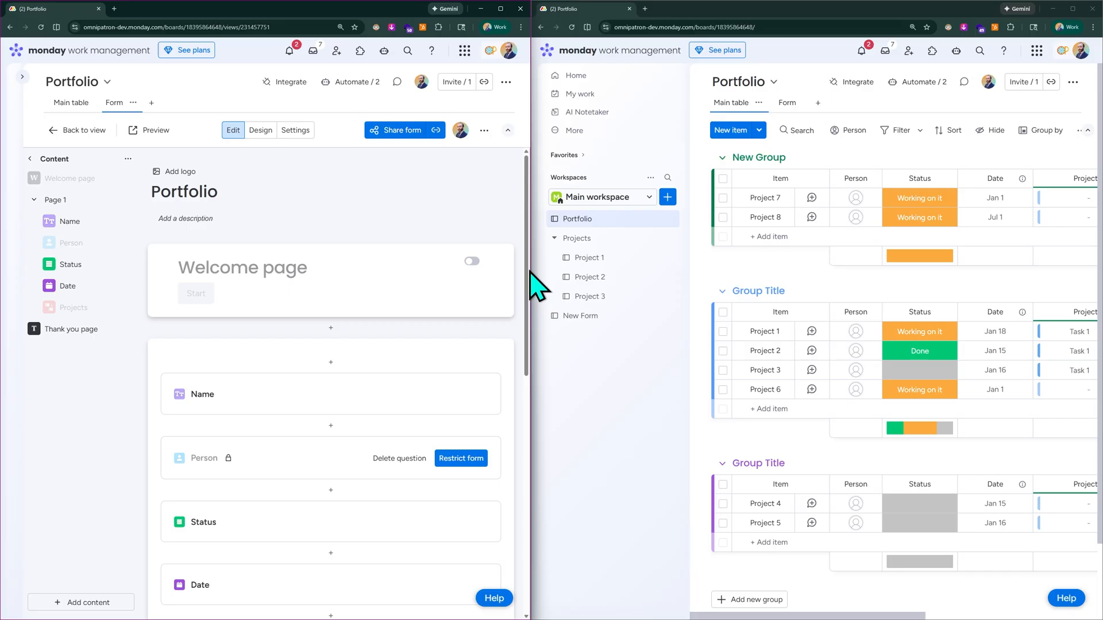
# Step: Enable the Portfolio form's welcome page and title it "Welcome guest!"
pyautogui.moveTo(529, 266); pyautogui.dragTo(685, 250)
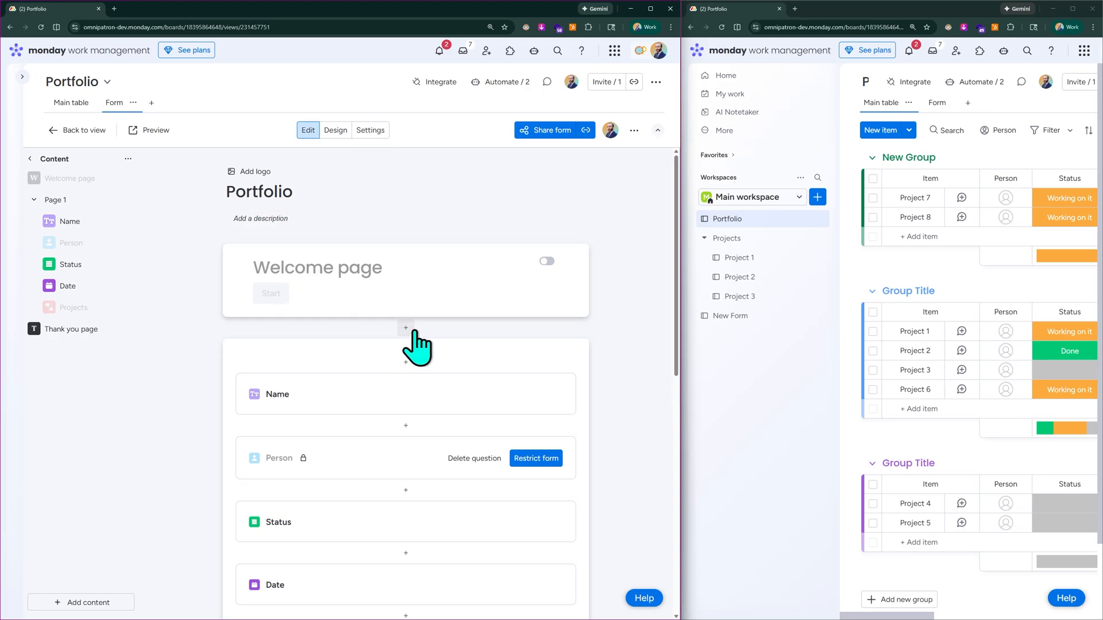
pyautogui.click(547, 261)
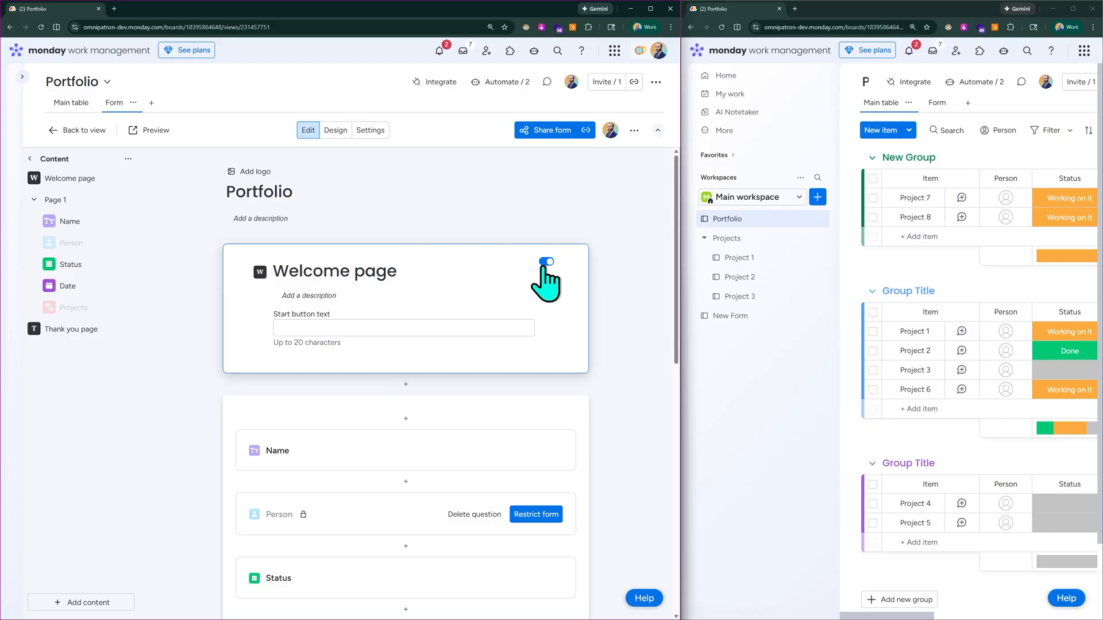
pyautogui.scroll(5, 339, 298)
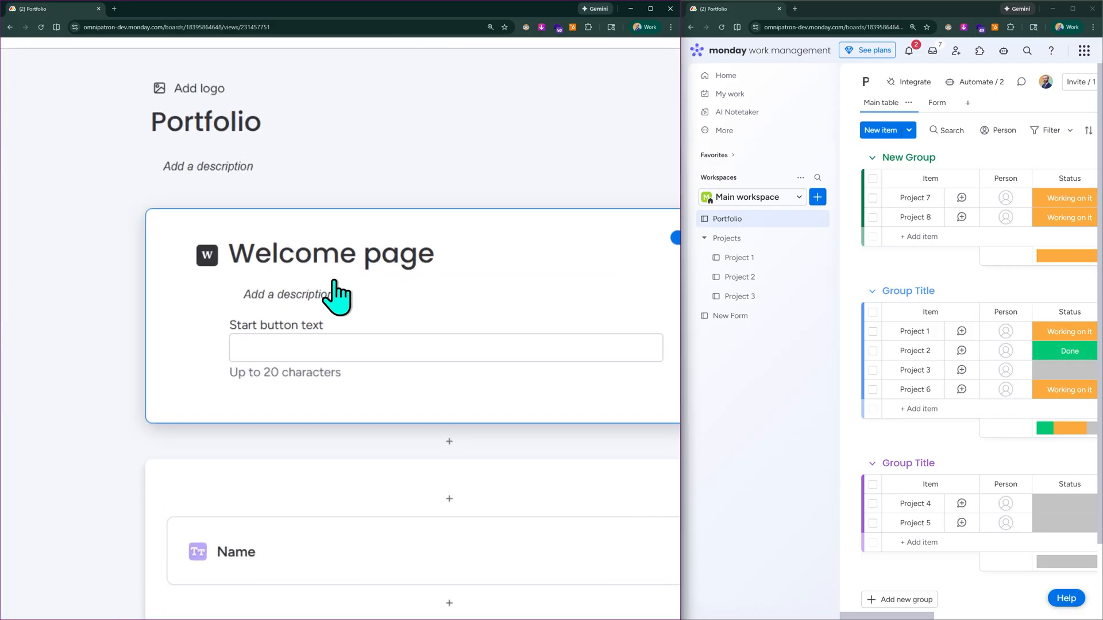
pyautogui.click(351, 255)
pyautogui.hotkey('ctrl', 'a')
pyautogui.write('W')
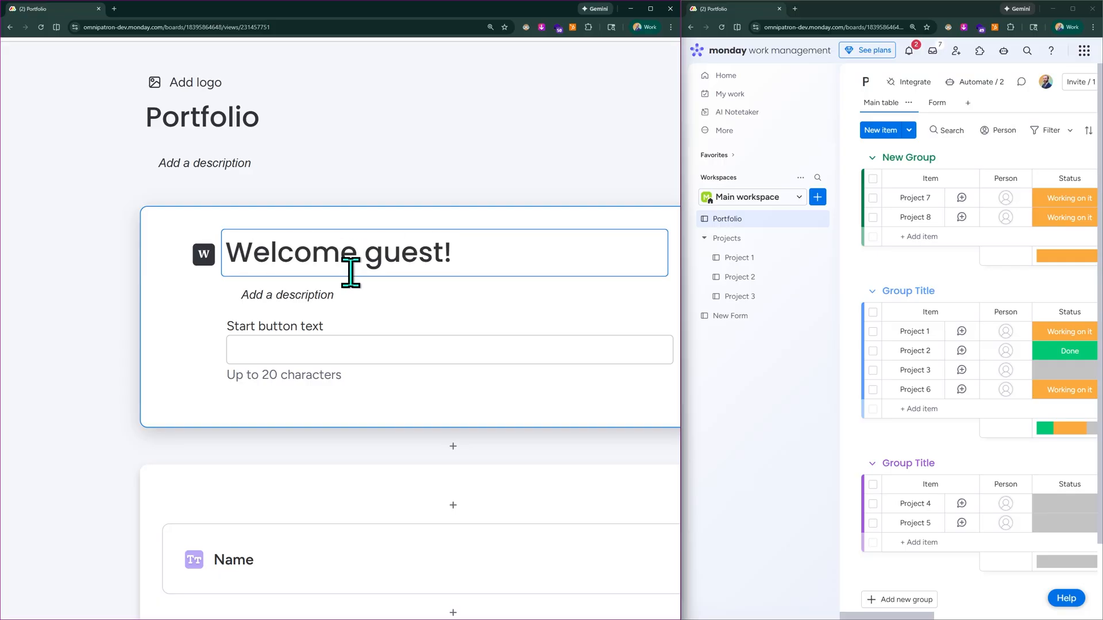
# Step: Give the welcome page the description "Please sign up below" and the start button text "START NOW!"
pyautogui.click(335, 293)
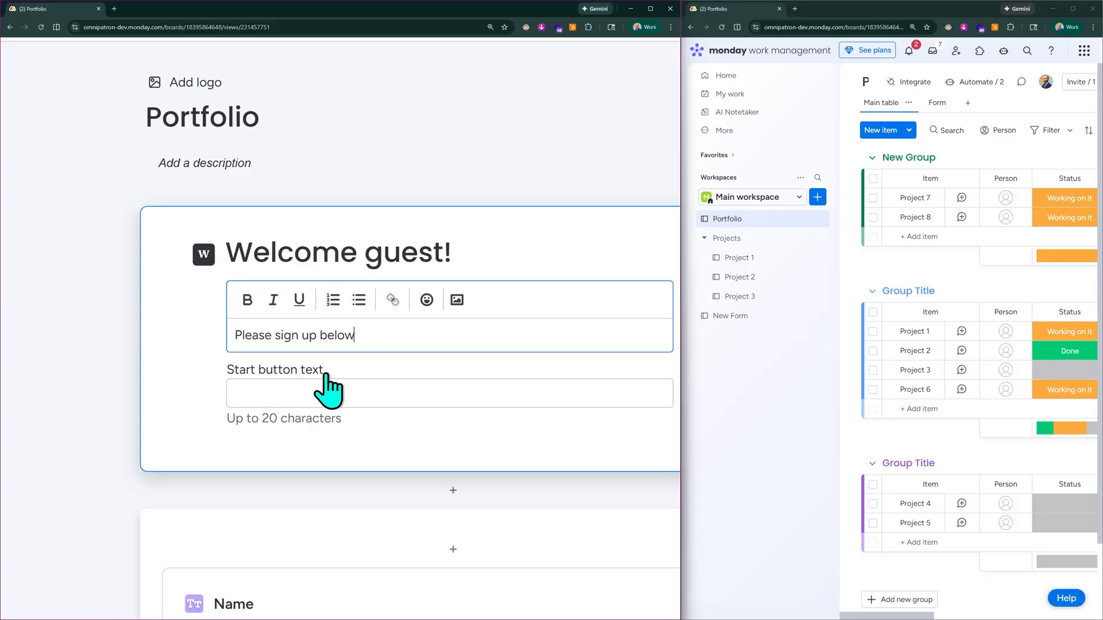
pyautogui.click(339, 392)
pyautogui.click(380, 402)
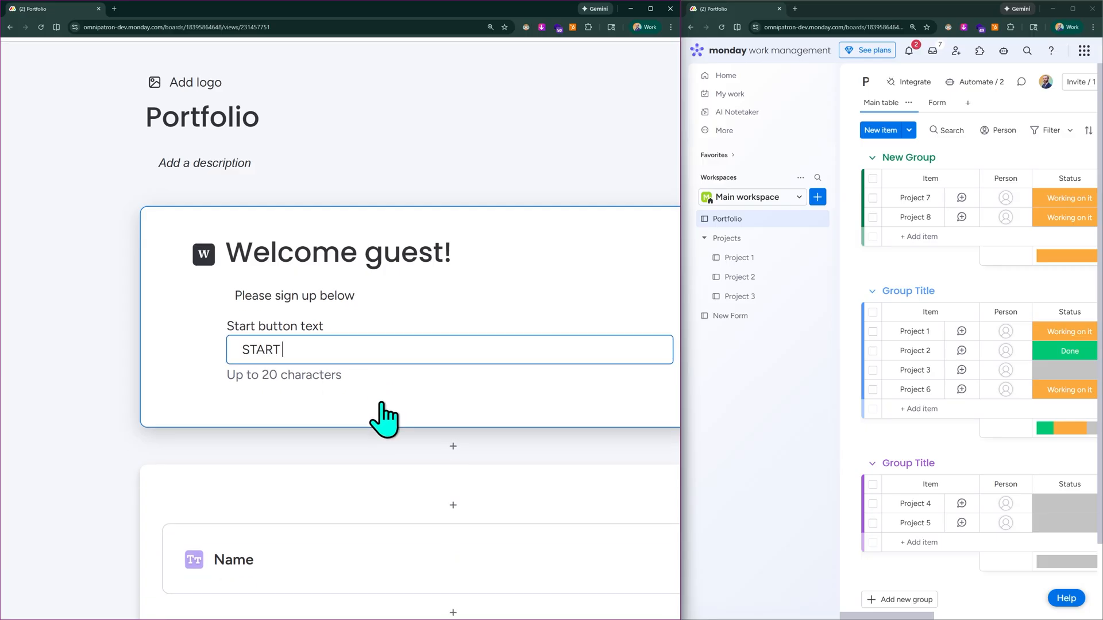
pyautogui.click(442, 210)
pyautogui.scroll(-4, 418, 211)
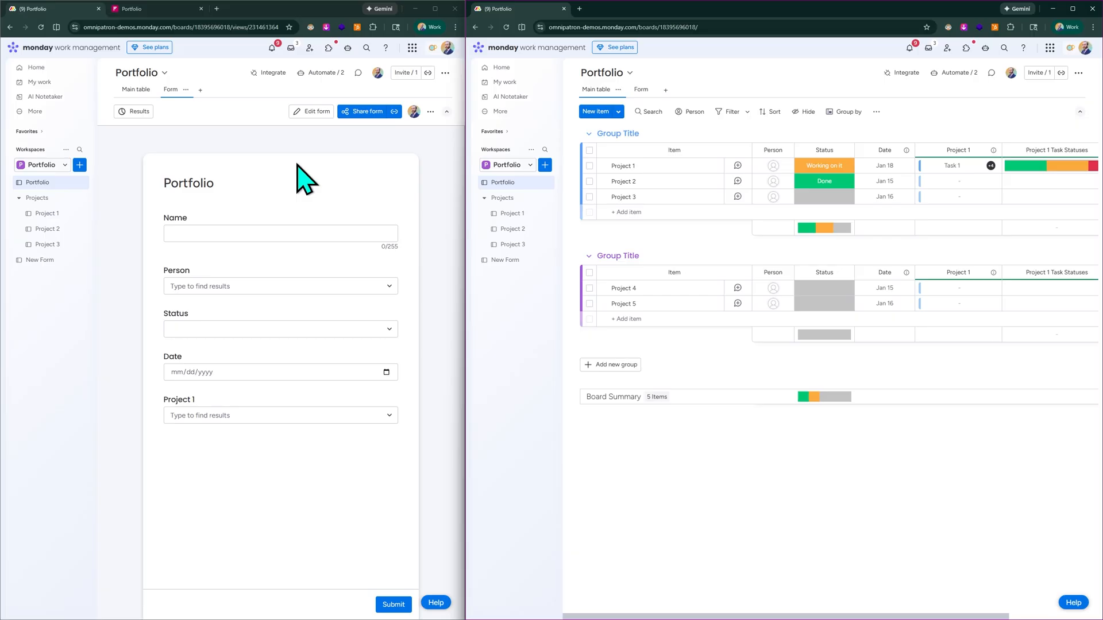
# Step: View the Portfolio form in the board's window and return that window to the main table
pyautogui.click(639, 90)
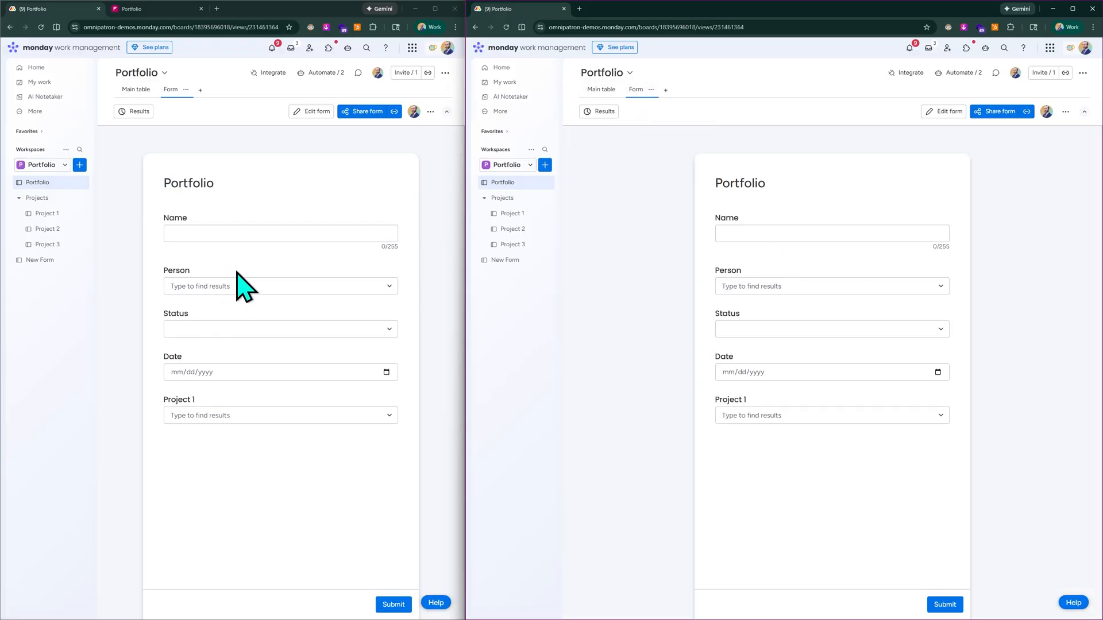
pyautogui.click(597, 90)
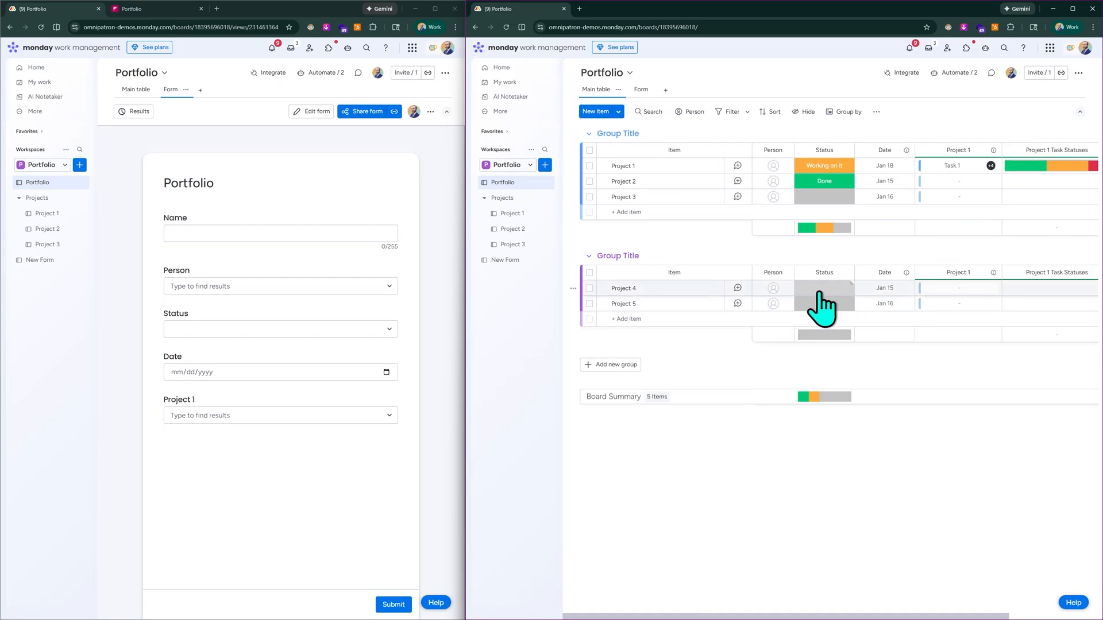
# Step: Open the Portfolio form for editing with the navigation sidebar collapsed and bring its questions into view
pyautogui.click(305, 169)
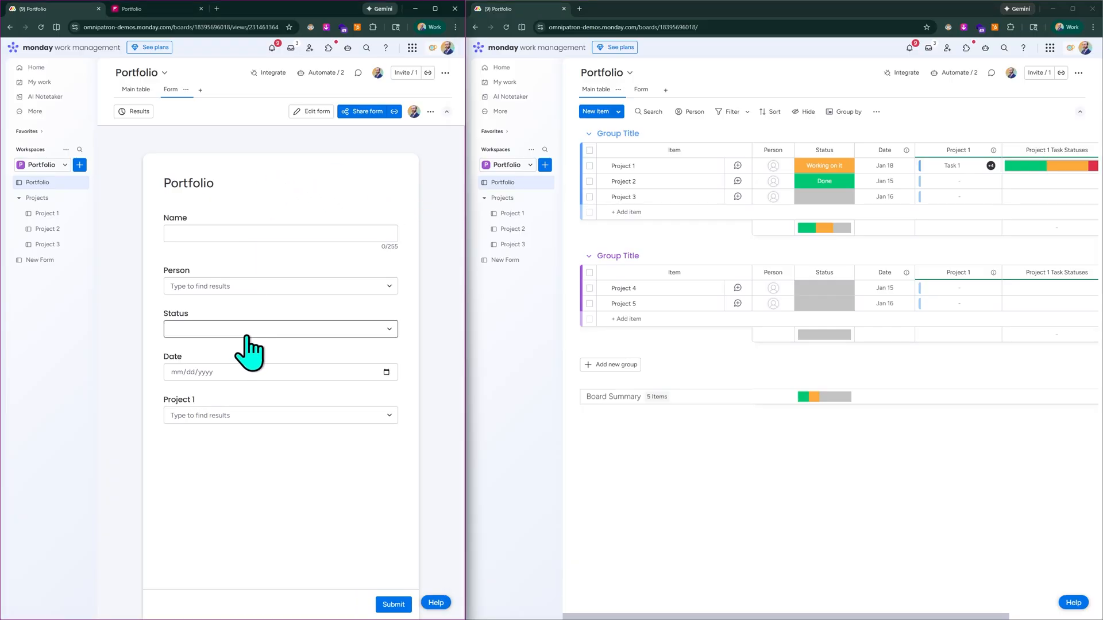
pyautogui.click(308, 112)
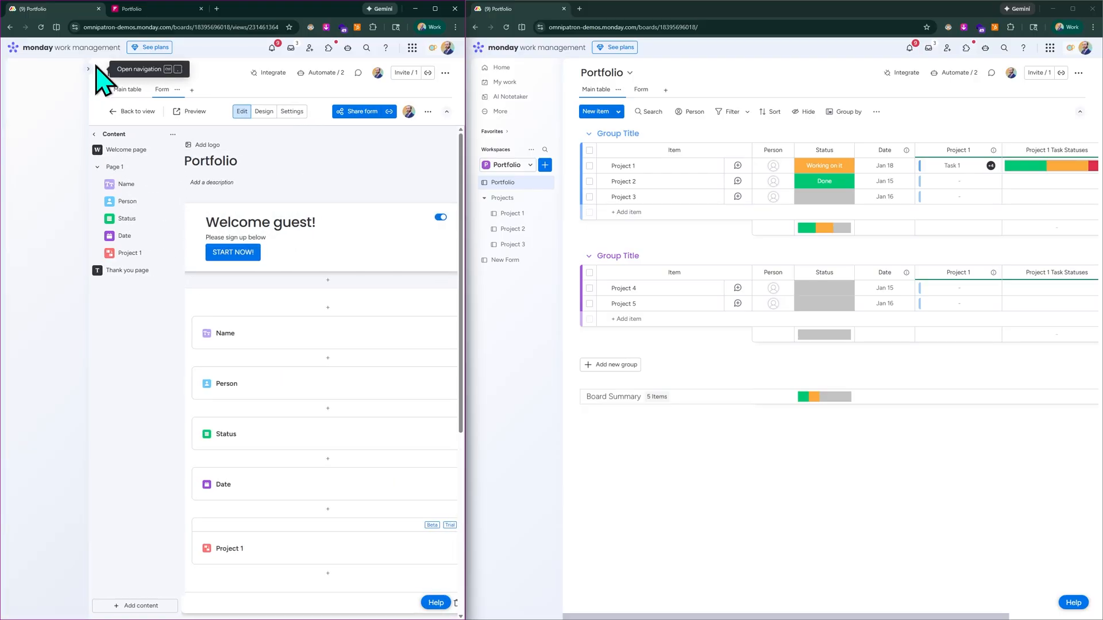
pyautogui.click(94, 68)
pyautogui.scroll(-2, 360, 379)
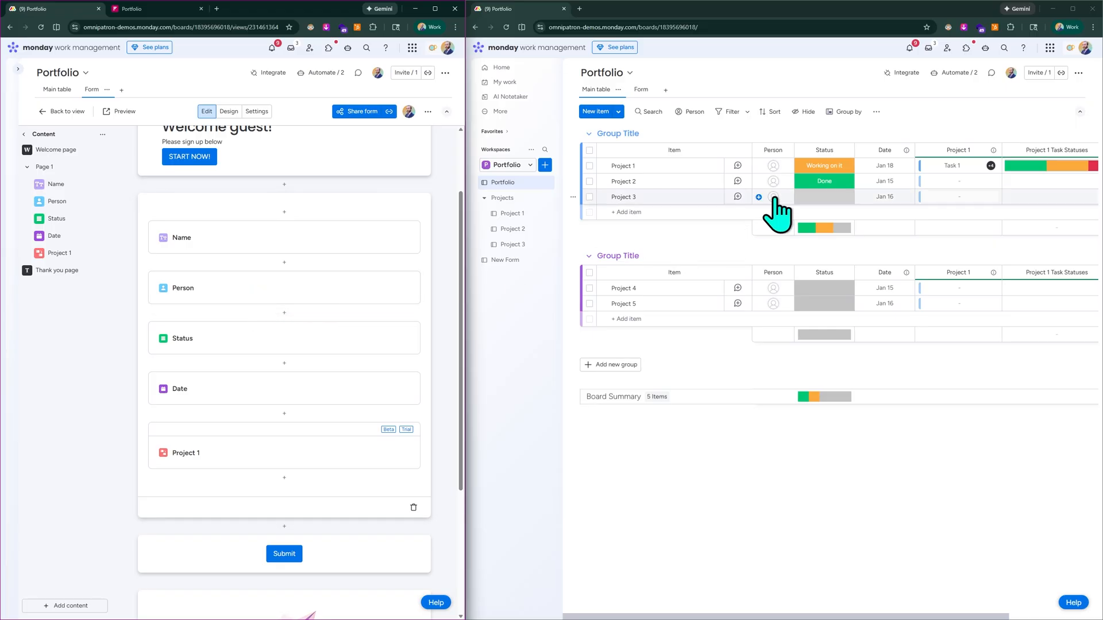
# Step: Look at the people who can be assigned to Project 1 in the main table, without assigning anyone
pyautogui.click(773, 166)
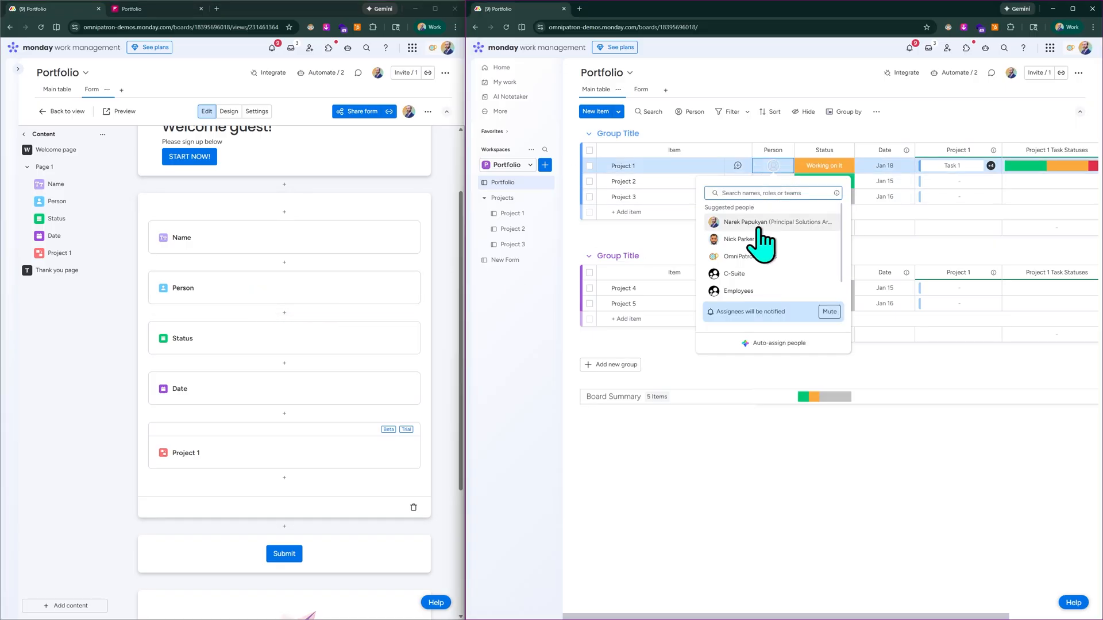
pyautogui.scroll(5, 768, 217)
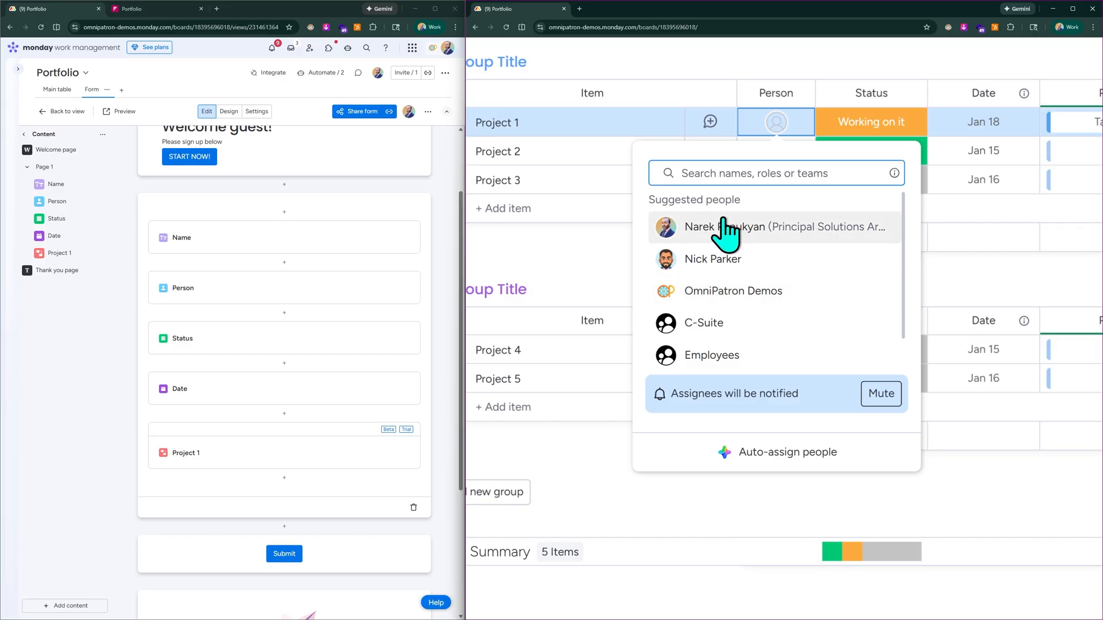
pyautogui.click(738, 57)
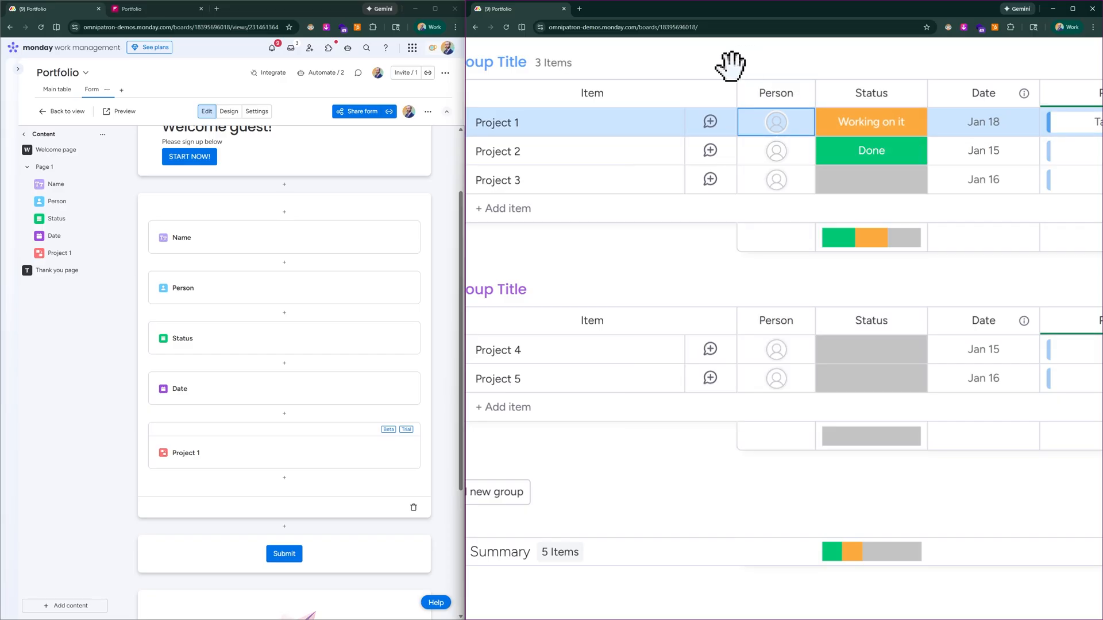
# Step: Expand the Person question in the form editor and widen the form's window
pyautogui.click(244, 304)
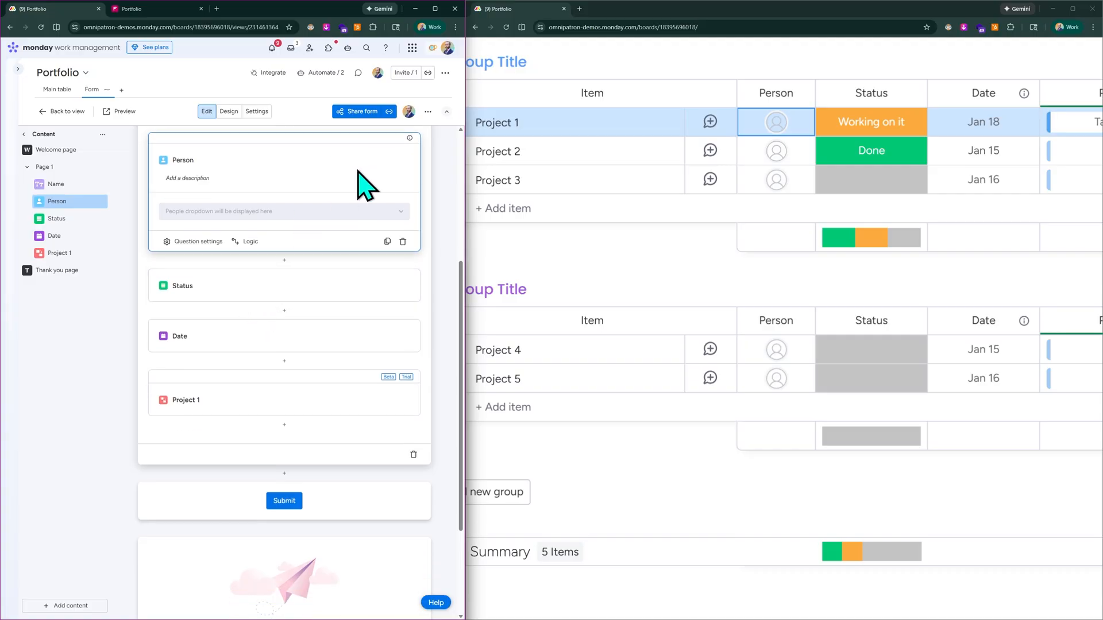
pyautogui.moveTo(466, 247); pyautogui.dragTo(550, 247)
pyautogui.scroll(2, 335, 254)
pyautogui.scroll(2, 289, 286)
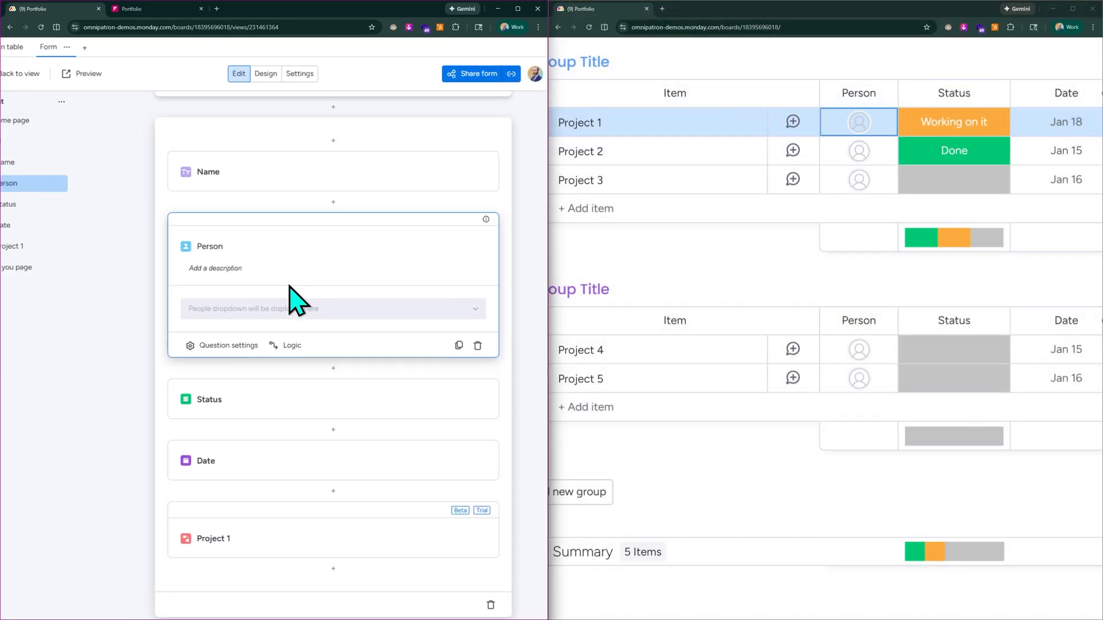
# Step: Look at the Person question's settings in the form editor and close them without changing anything
pyautogui.scroll(2, 289, 286)
pyautogui.click(218, 360)
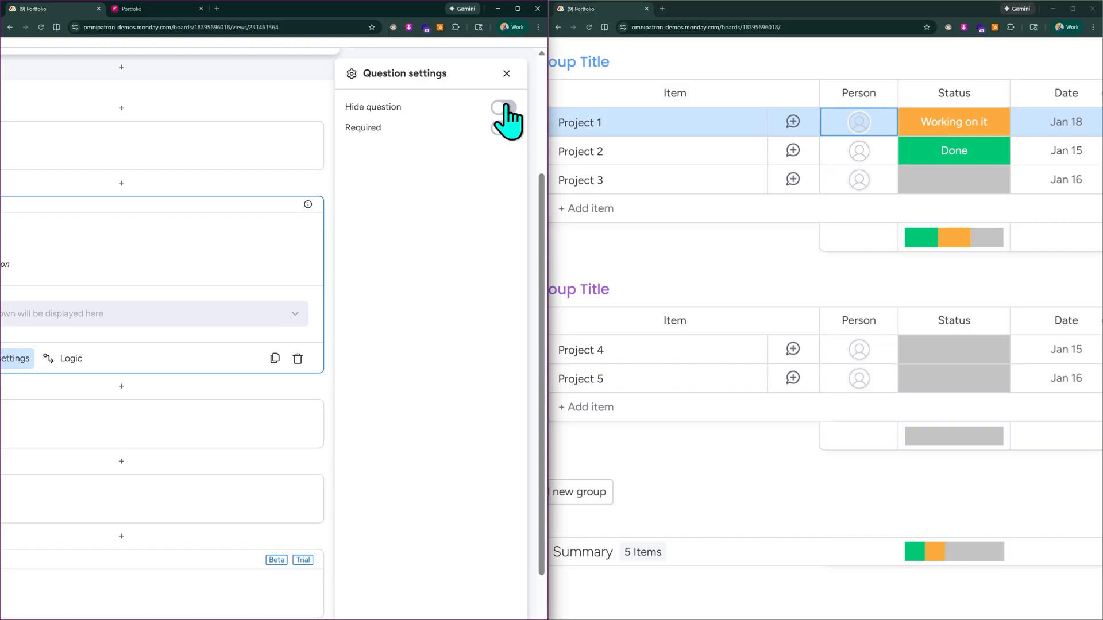
pyautogui.hscroll(-1, 443, 147)
pyautogui.hscroll(1, 501, 119)
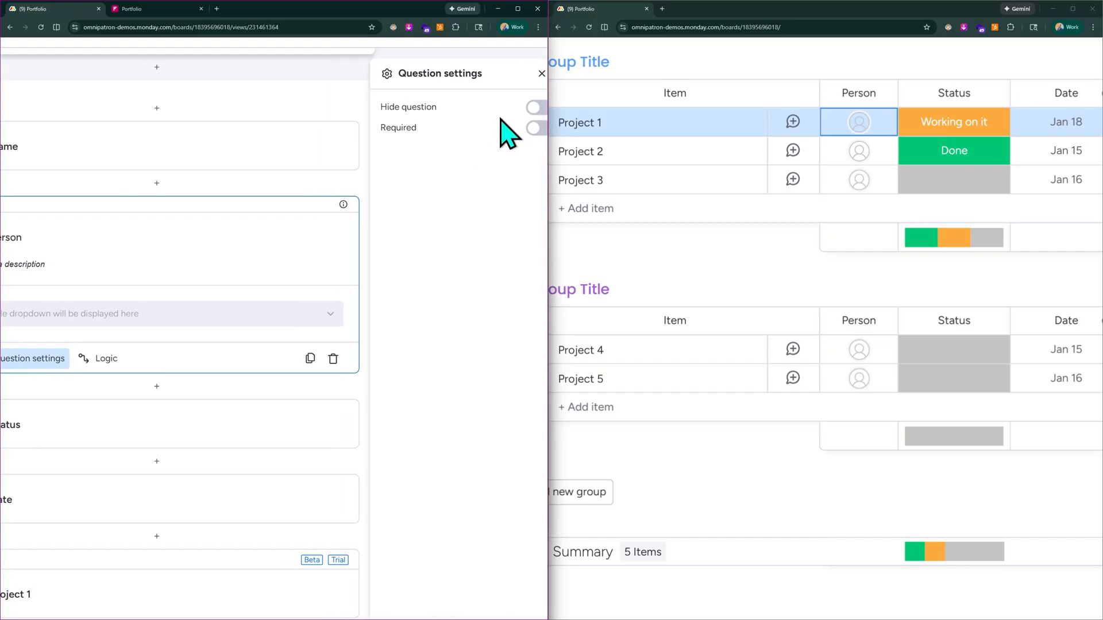
pyautogui.click(542, 74)
pyautogui.hscroll(-3, 168, 244)
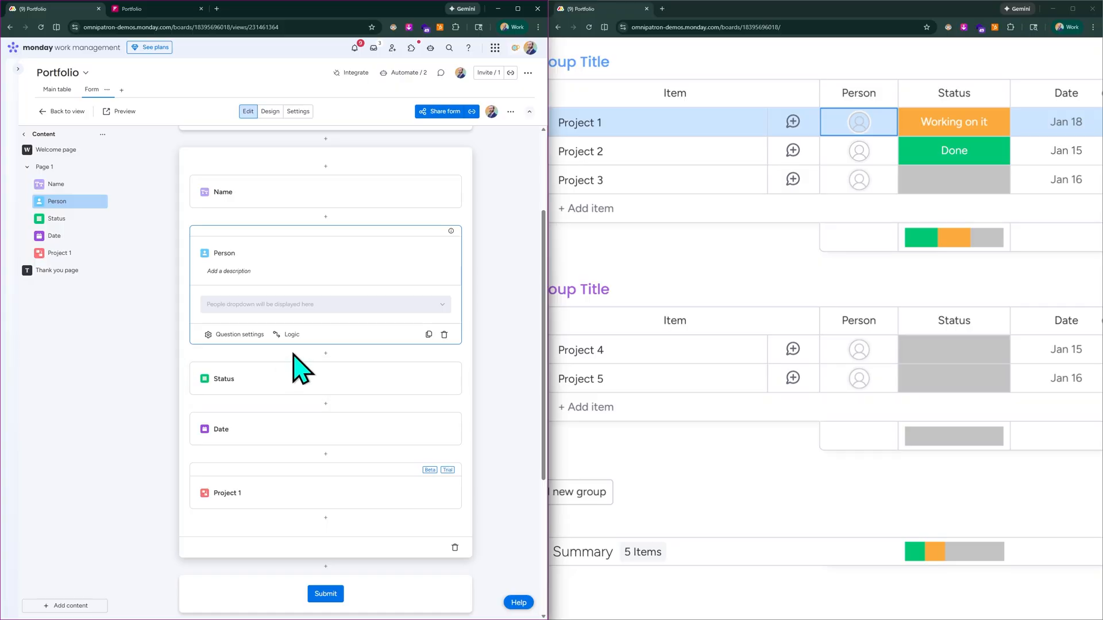
# Step: Start the published Portfolio form from its welcome page and view the Person question's choices without selecting anyone
pyautogui.click(160, 11)
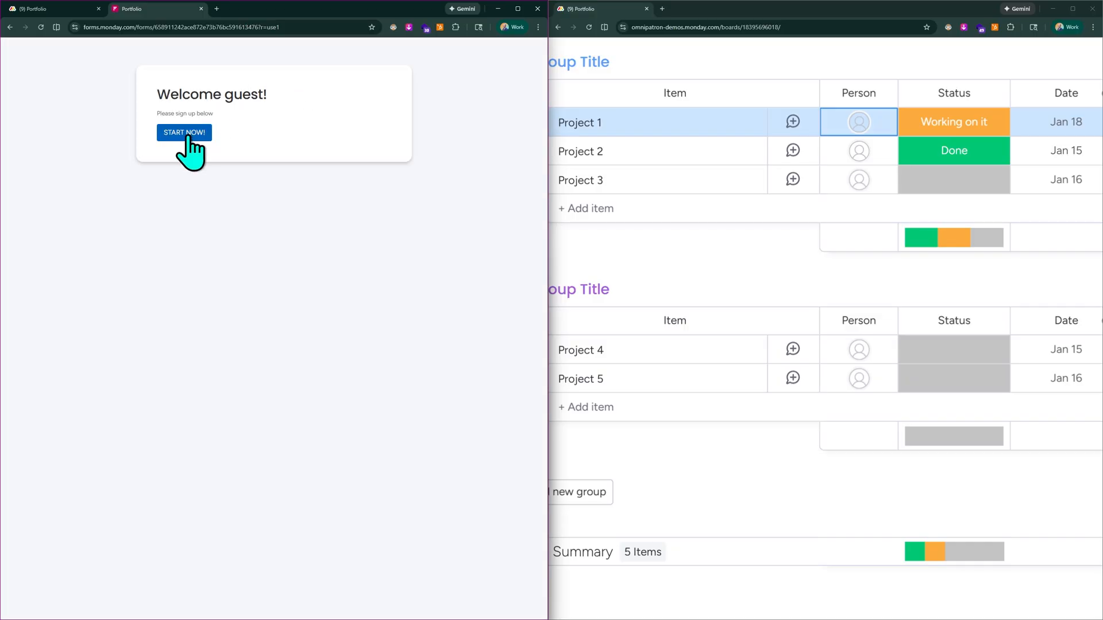
pyautogui.click(184, 133)
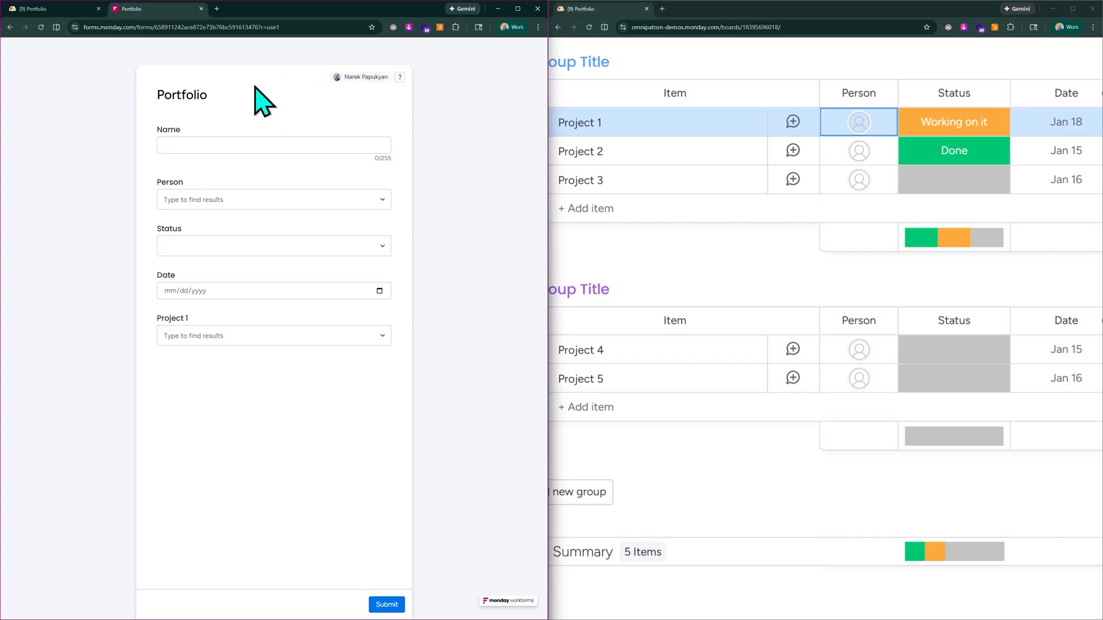
pyautogui.click(218, 199)
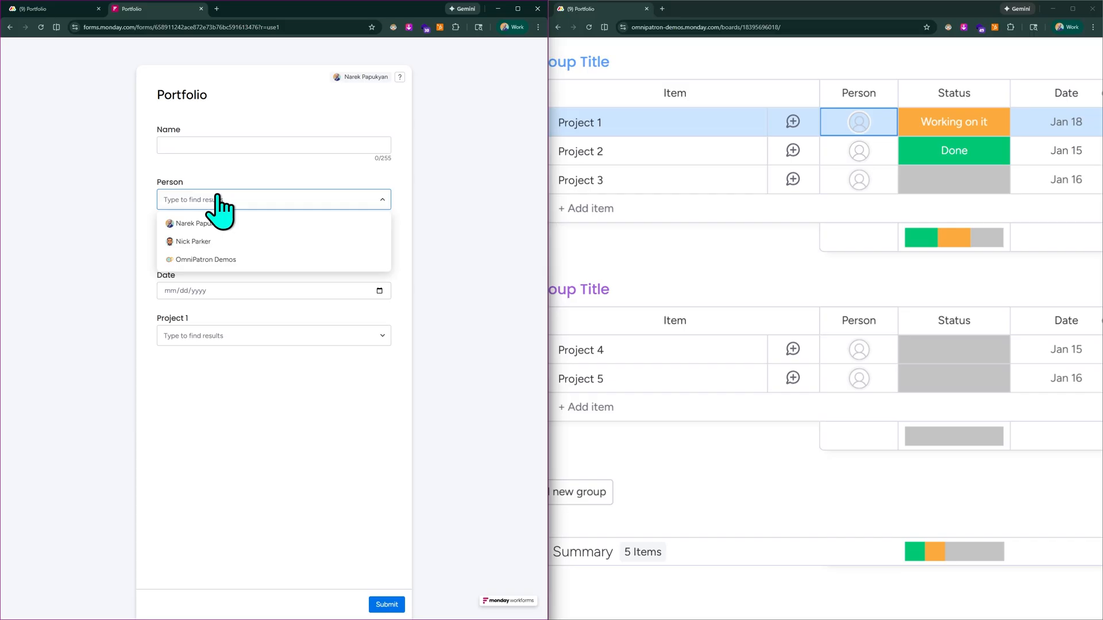
pyautogui.scroll(5, 196, 240)
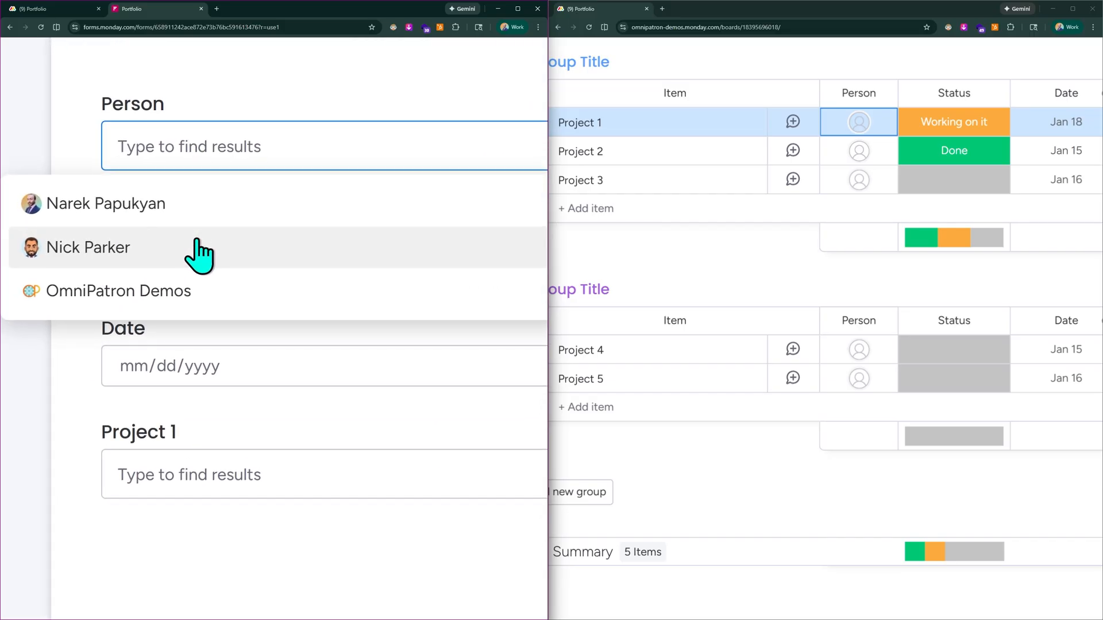
pyautogui.scroll(-5, 198, 238)
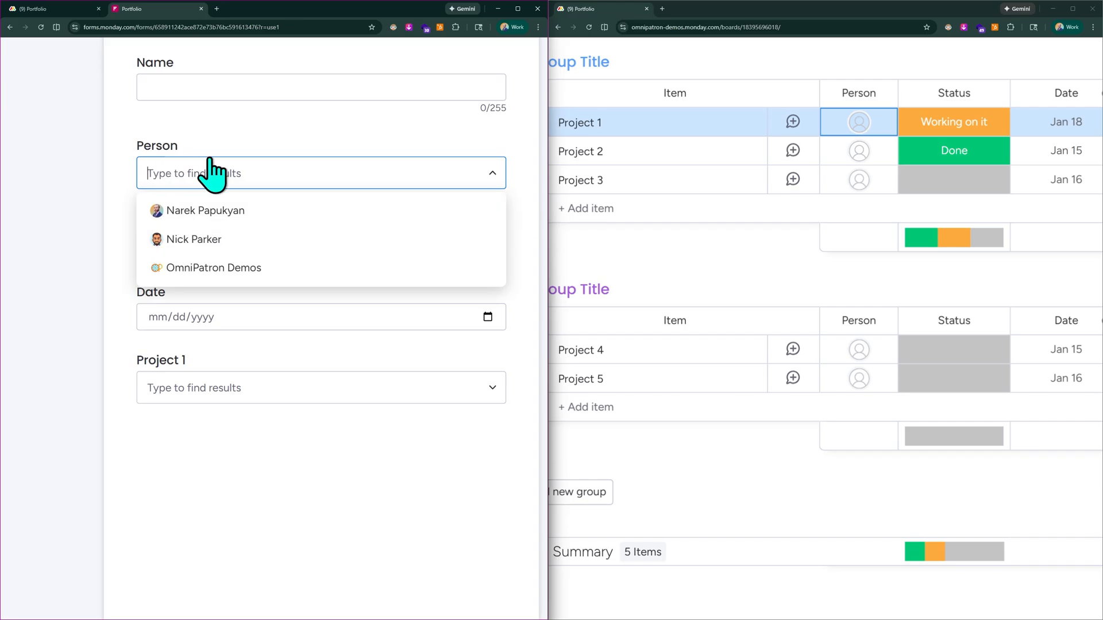
pyautogui.click(226, 162)
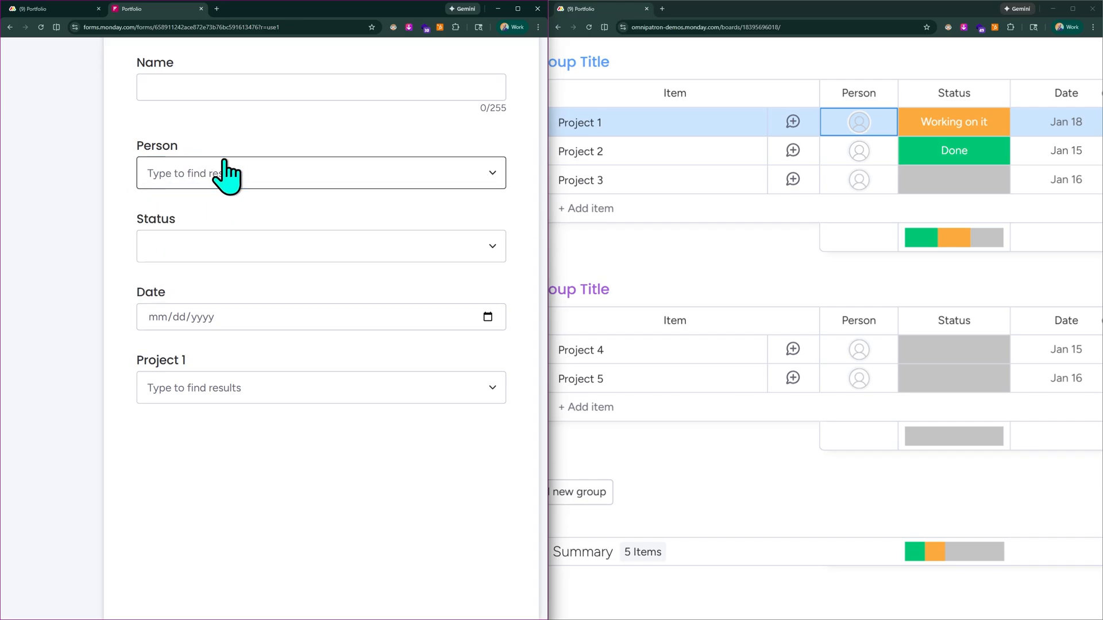
# Step: View the Project 1 question's choices and look over the Date and Person fields in the published form, leaving them empty
pyautogui.click(216, 384)
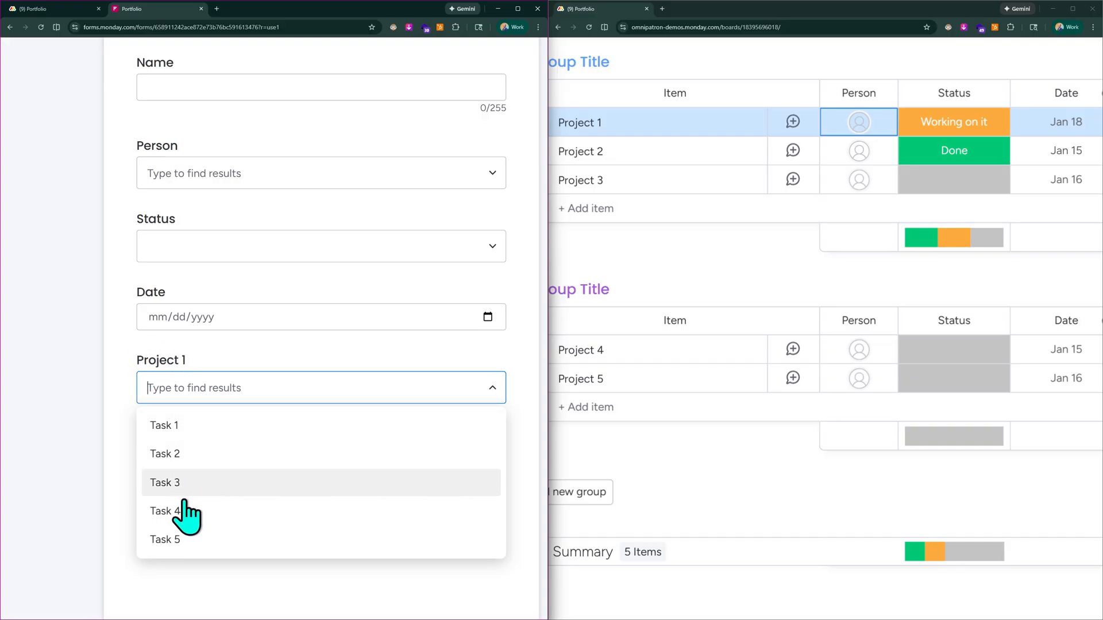
pyautogui.click(236, 359)
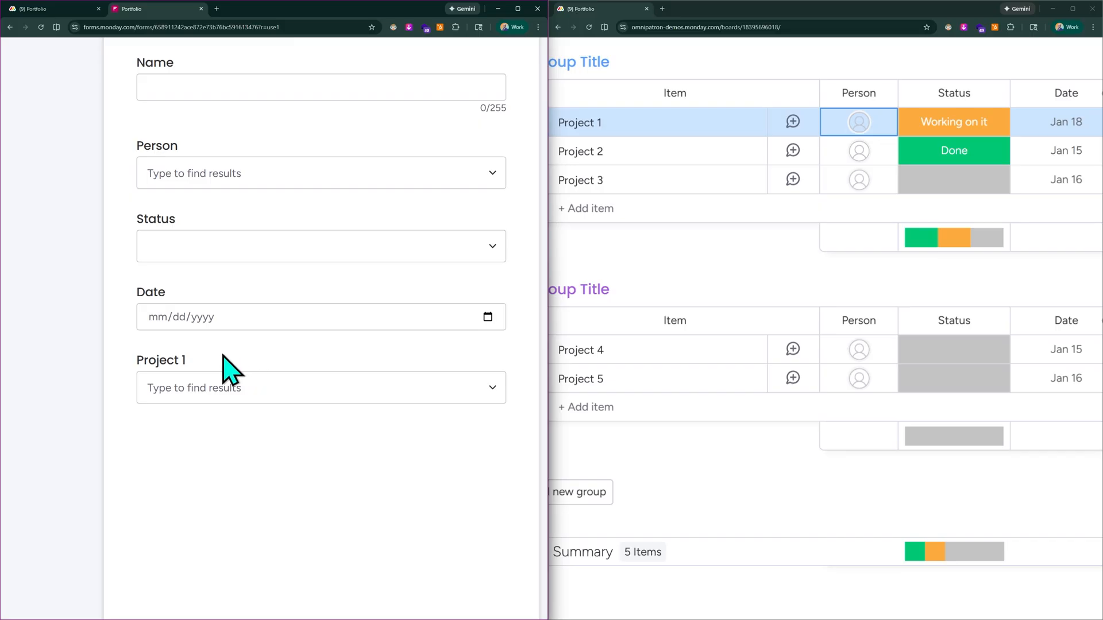
pyautogui.click(223, 327)
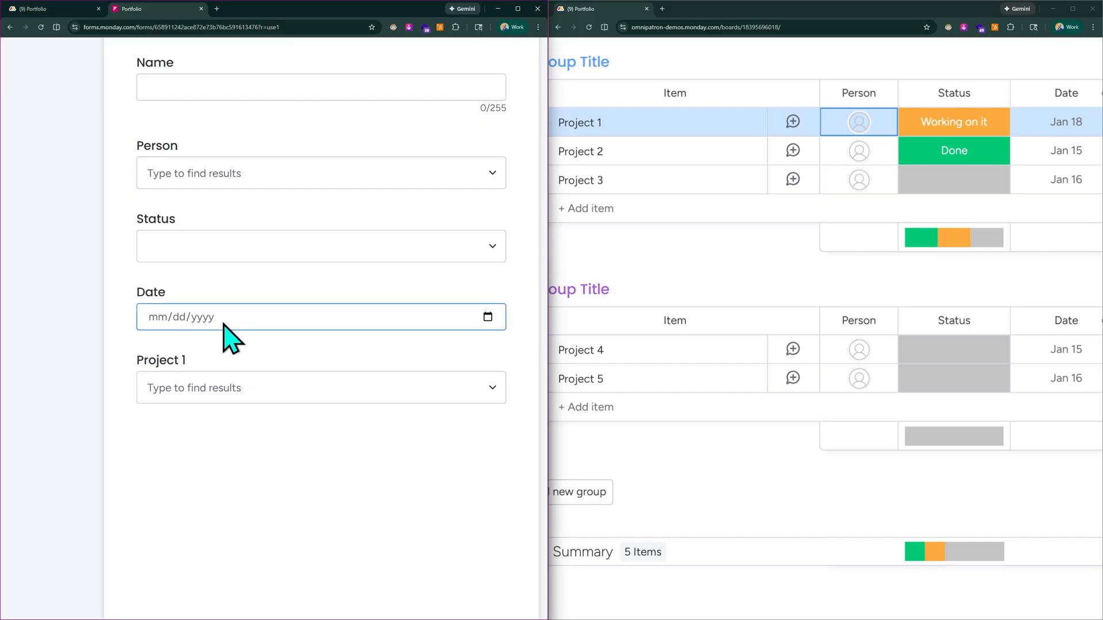
pyautogui.click(220, 184)
pyautogui.scroll(-4, 198, 234)
pyautogui.click(216, 188)
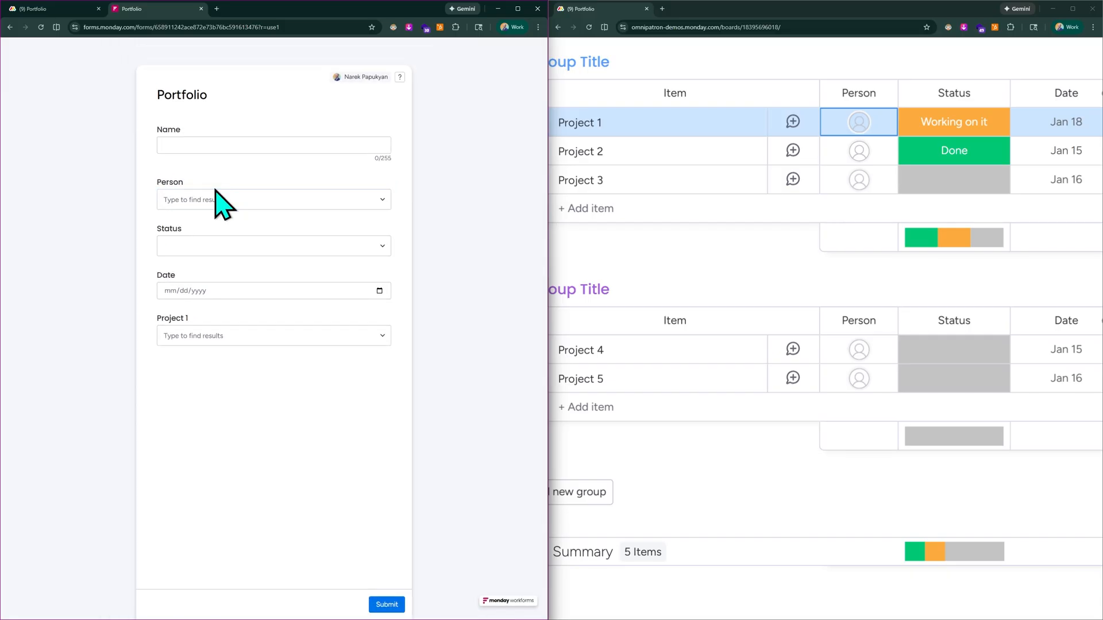
# Step: Return to the Portfolio form editor, collapse the Person question and look over the welcome page and question list
pyautogui.click(50, 9)
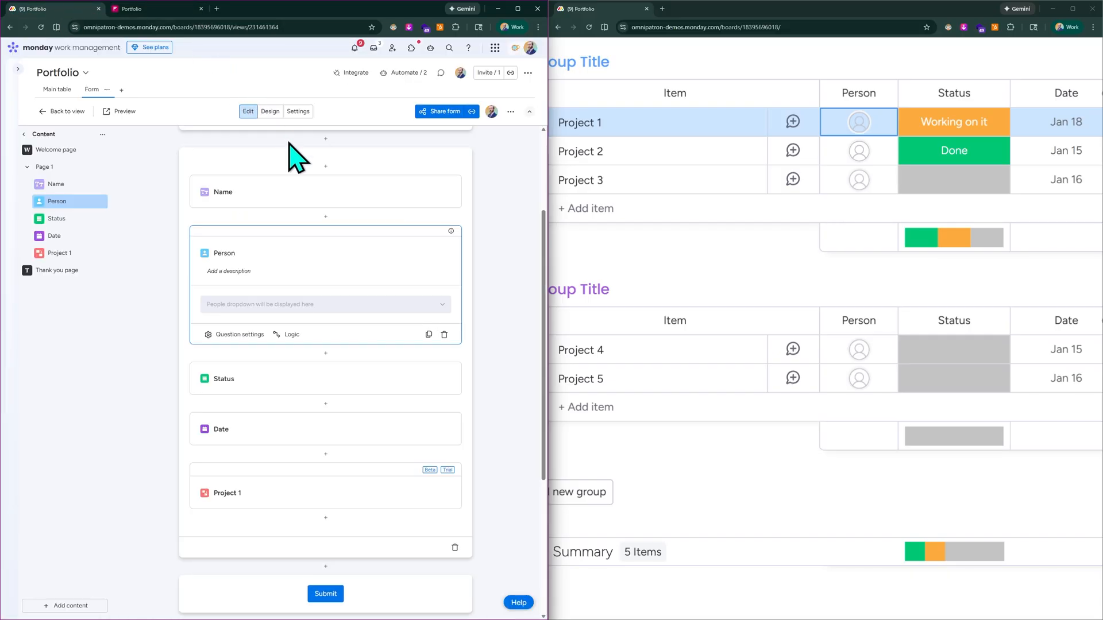
pyautogui.click(483, 246)
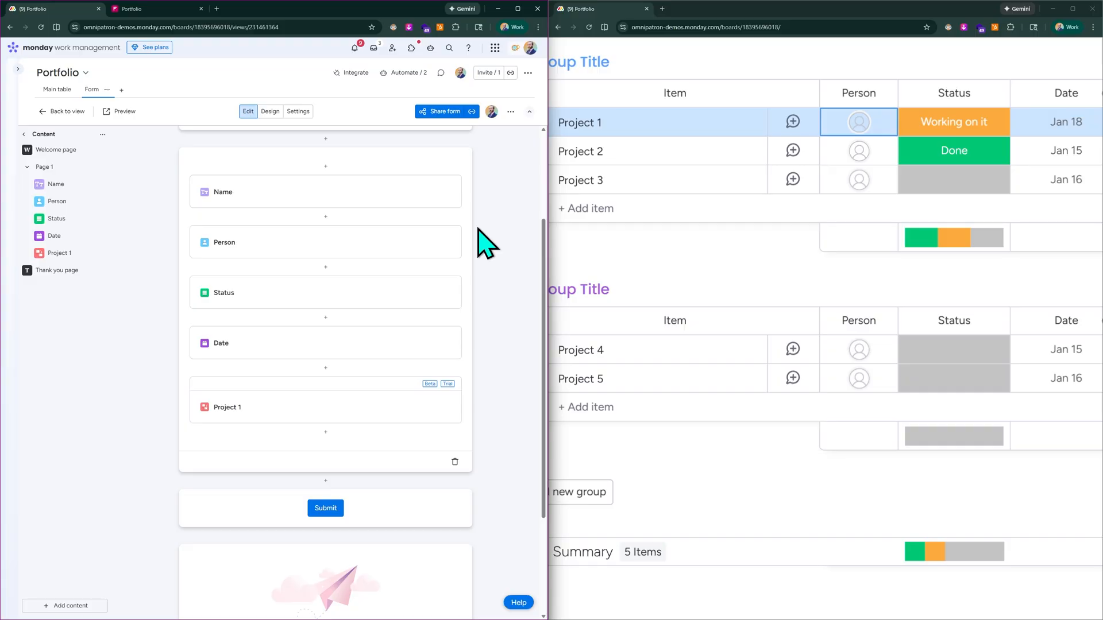
pyautogui.scroll(3, 485, 244)
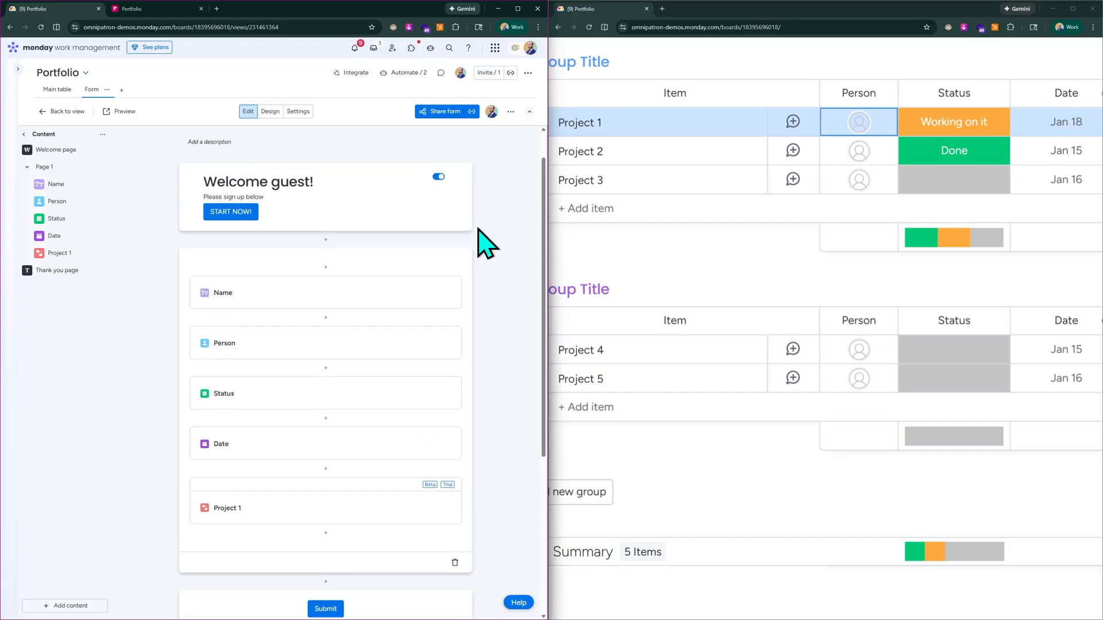
pyautogui.scroll(1, 283, 209)
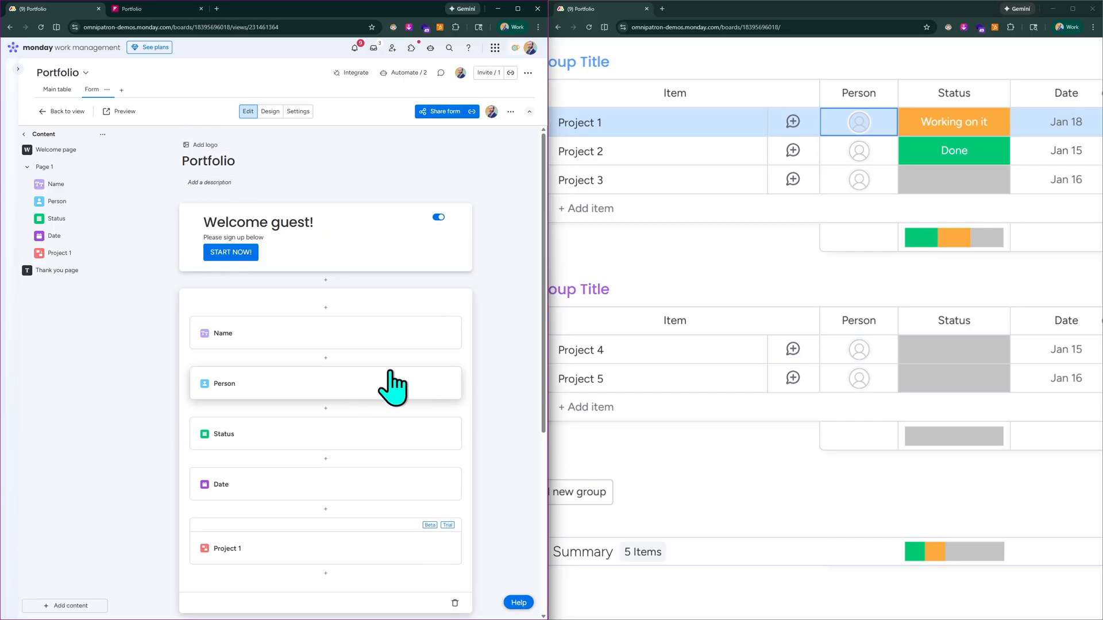
pyautogui.scroll(-2, 370, 386)
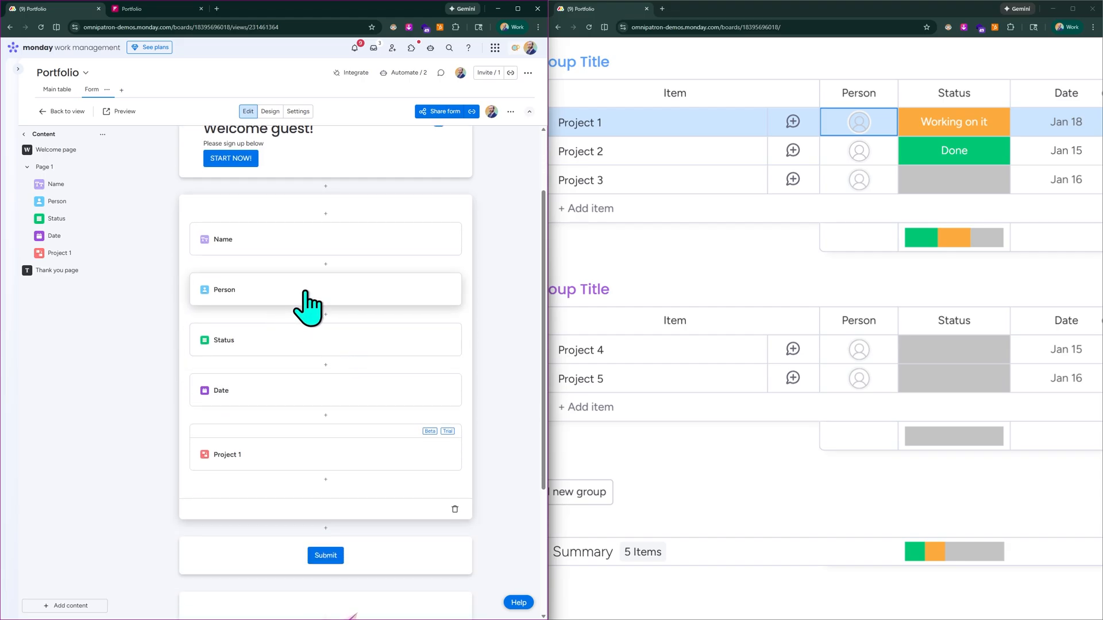
# Step: Set the Person question to be hidden in its question settings
pyautogui.click(290, 301)
pyautogui.scroll(5, 244, 241)
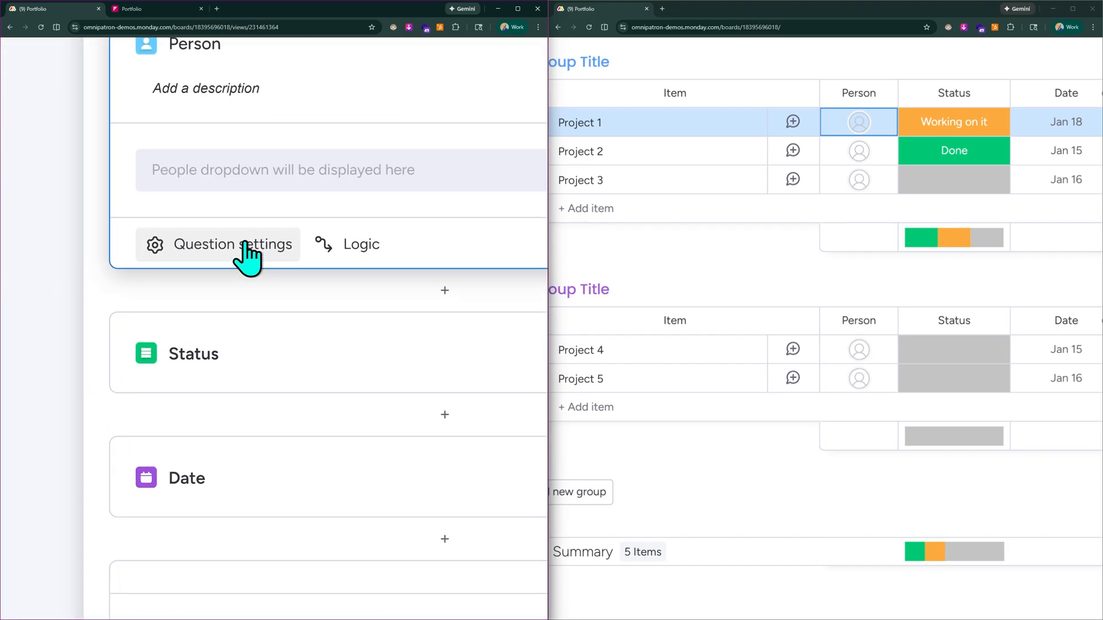
pyautogui.scroll(2, 253, 190)
pyautogui.scroll(-6, 198, 215)
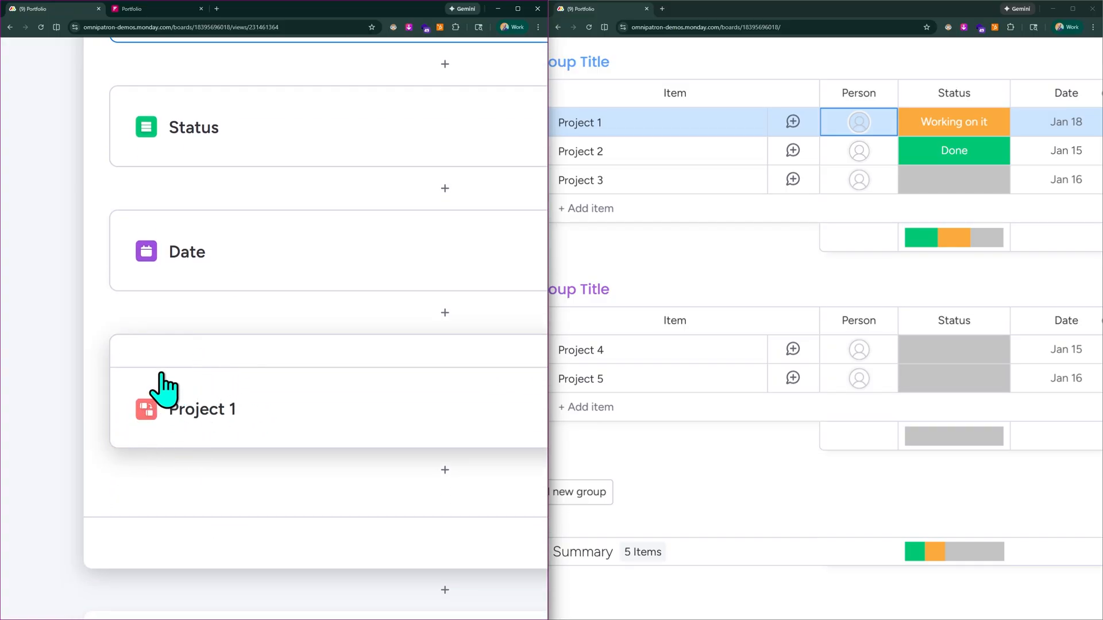
pyautogui.scroll(5, 210, 247)
pyautogui.click(201, 295)
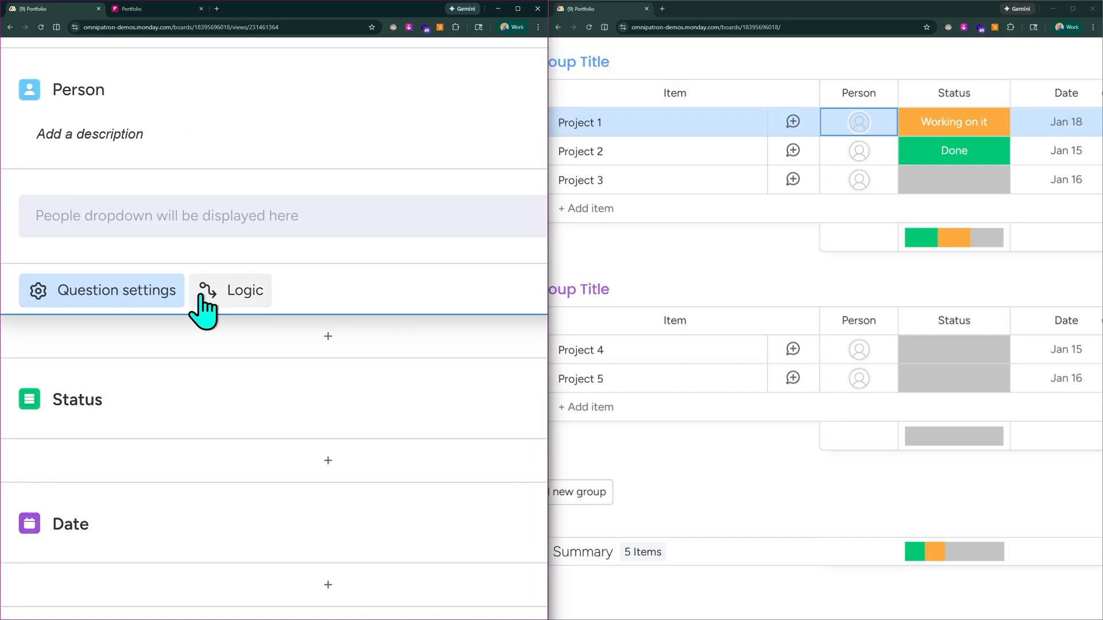
pyautogui.hscroll(2, 506, 163)
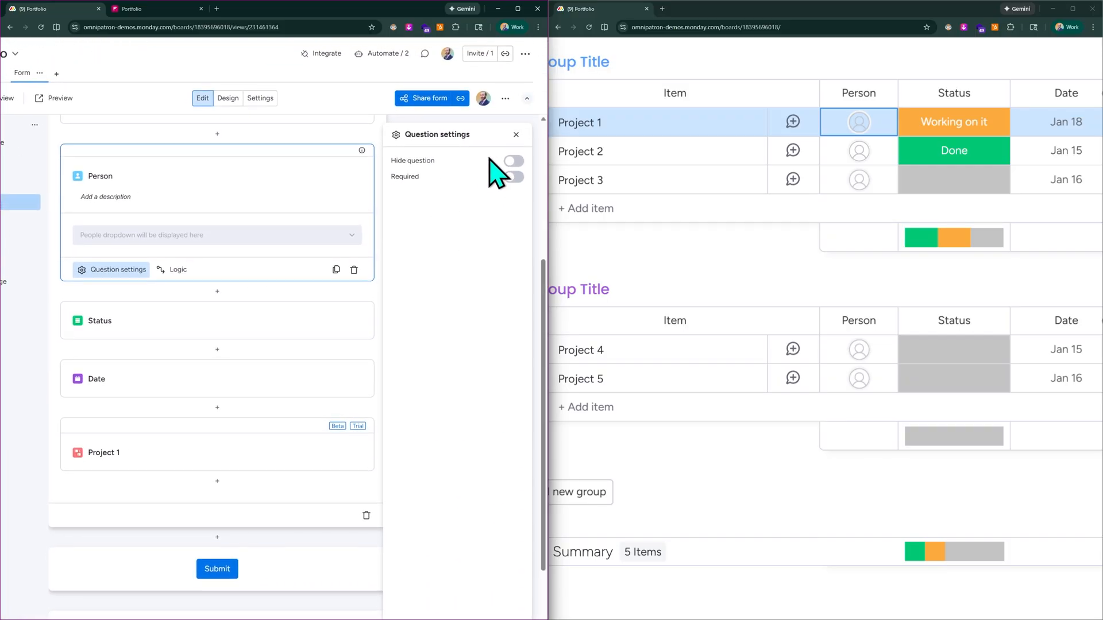
pyautogui.scroll(5, 519, 163)
pyautogui.click(481, 163)
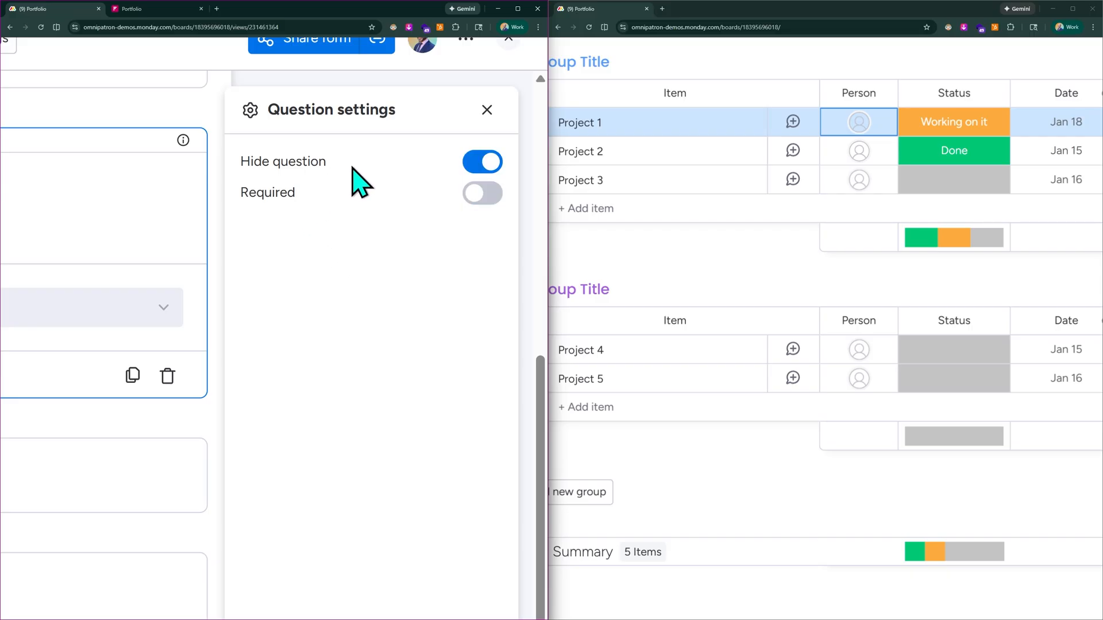
# Step: Check the hidden Person question in the editor and start the published form to compare its questions
pyautogui.scroll(-5, 350, 172)
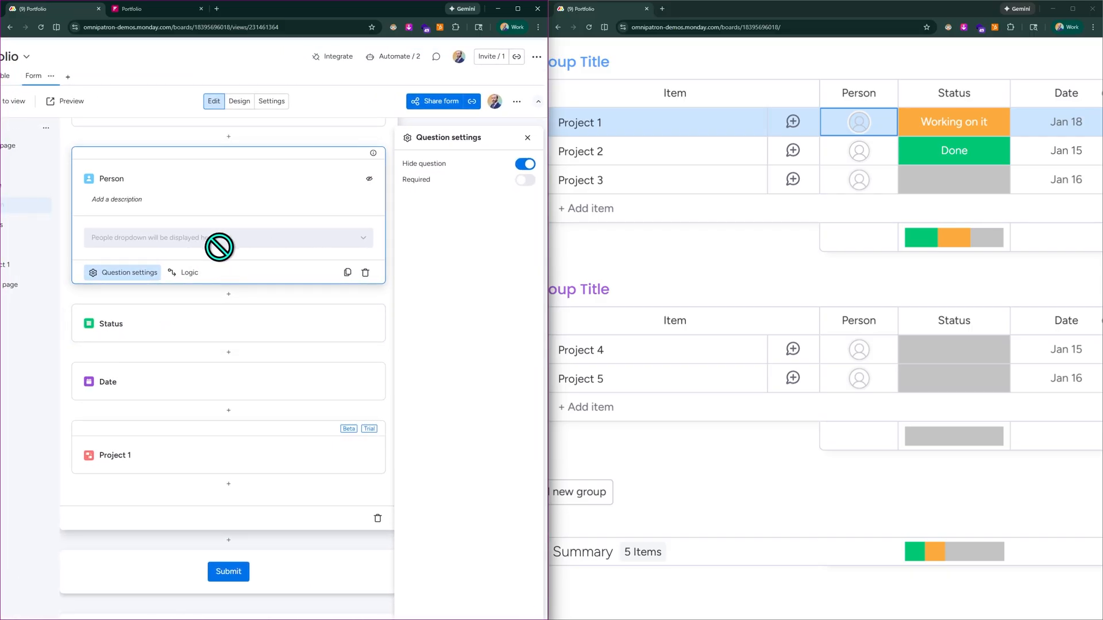
pyautogui.scroll(1, 264, 255)
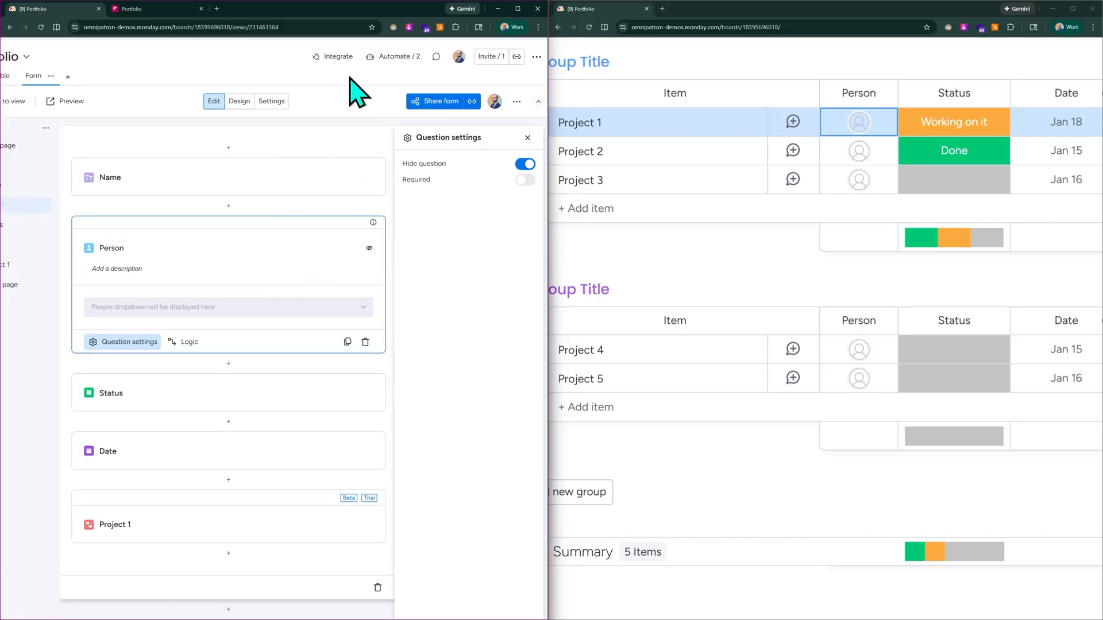
pyautogui.click(163, 9)
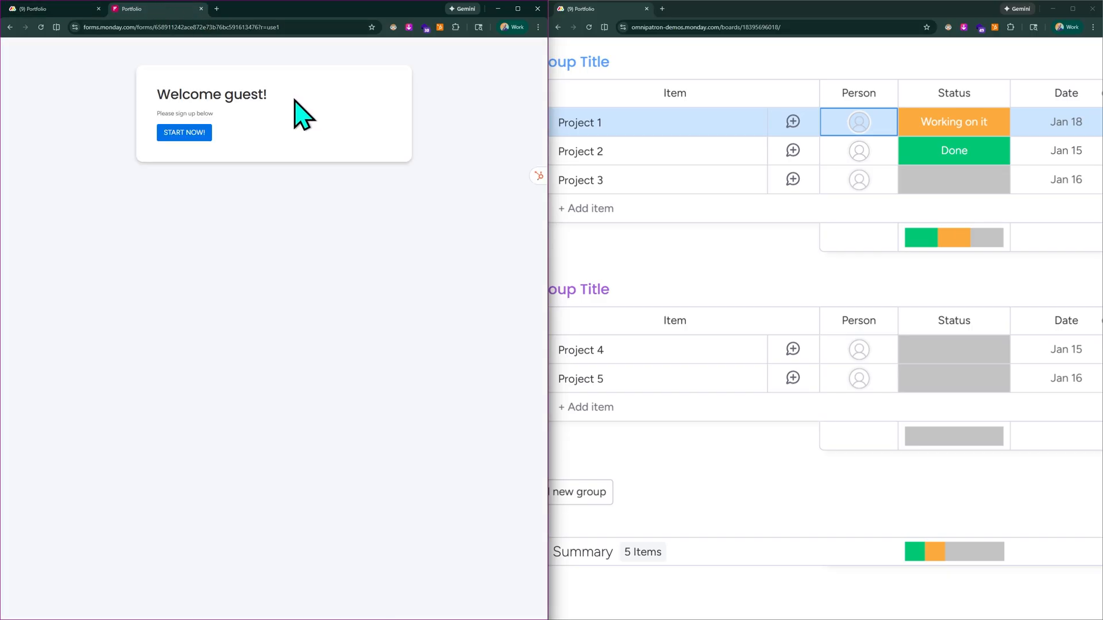
pyautogui.click(183, 134)
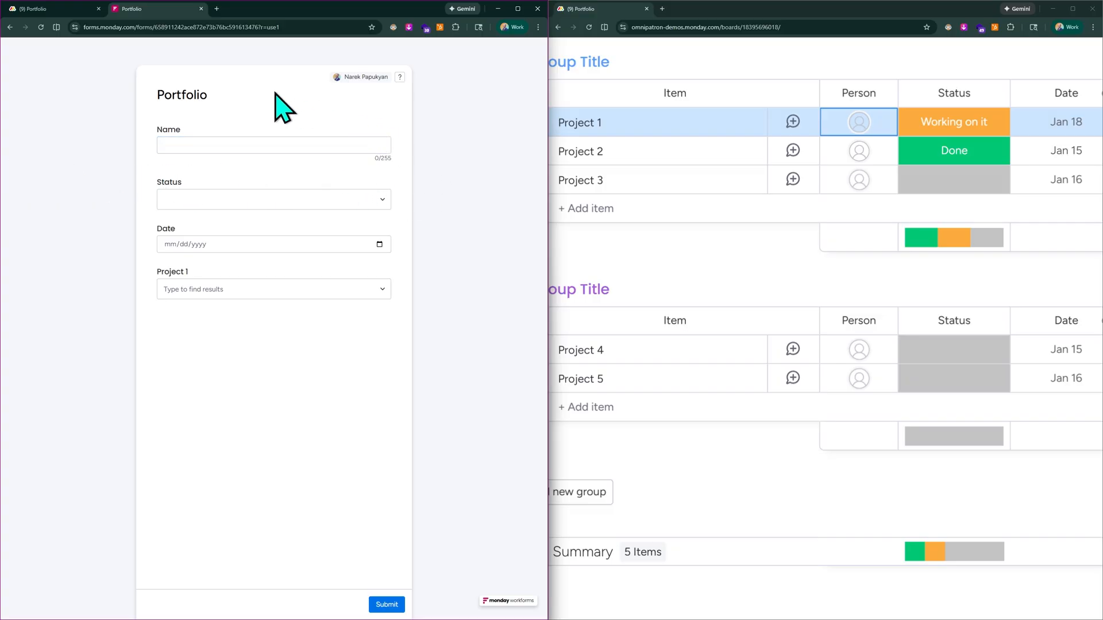
# Step: Return to the form editor and turn off hiding for the Person question
pyautogui.click(69, 7)
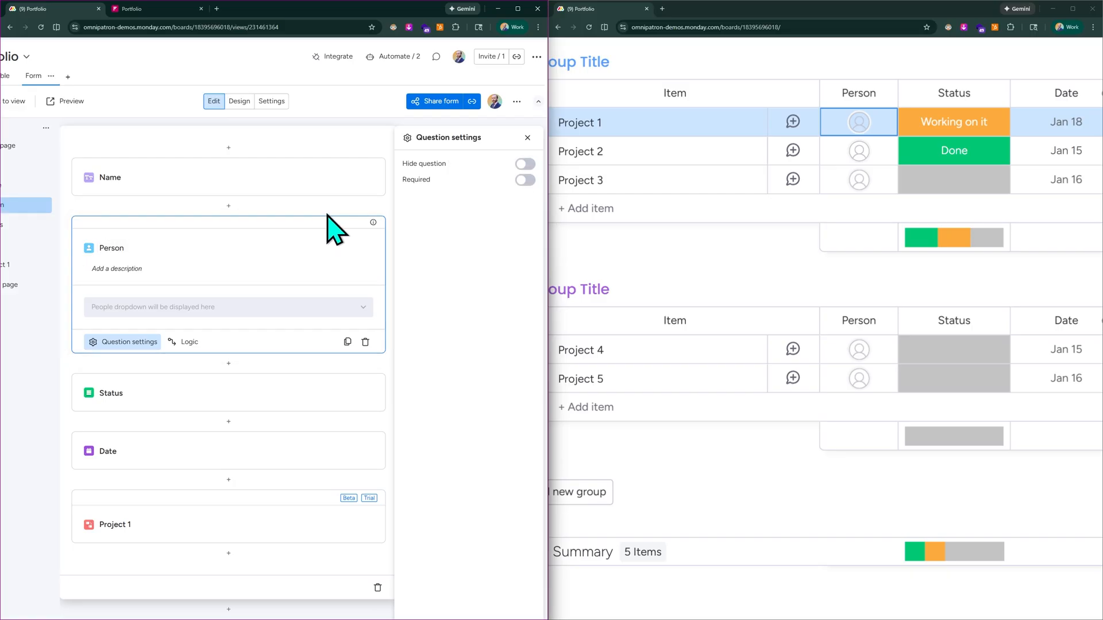
pyautogui.hscroll(-1, 276, 295)
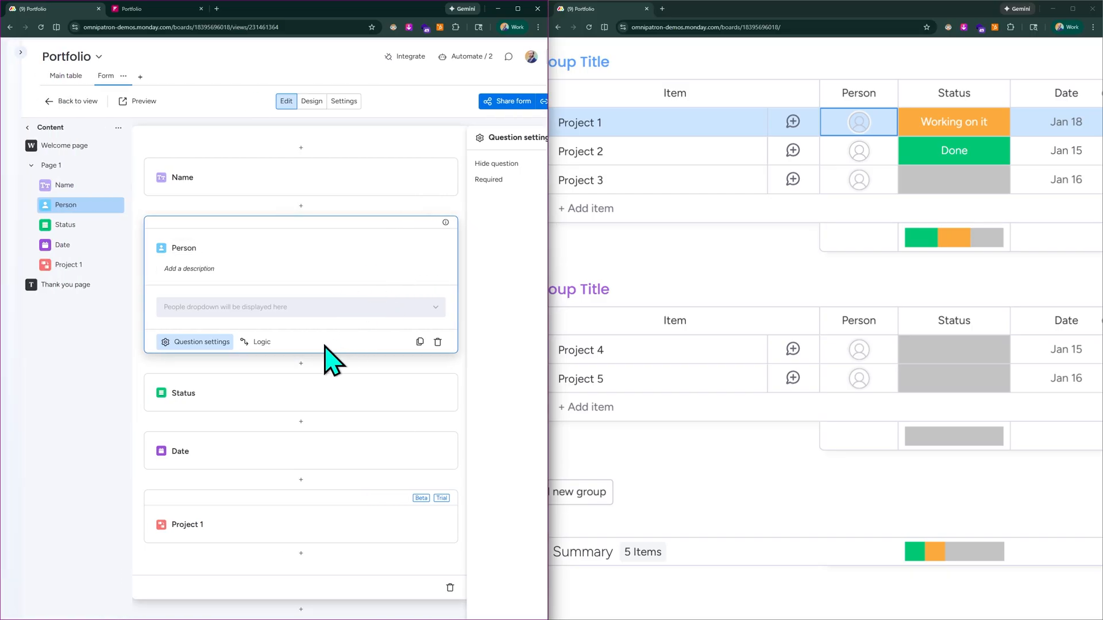
pyautogui.scroll(-1, 339, 328)
pyautogui.hscroll(1, 339, 327)
pyautogui.scroll(-5, 784, 122)
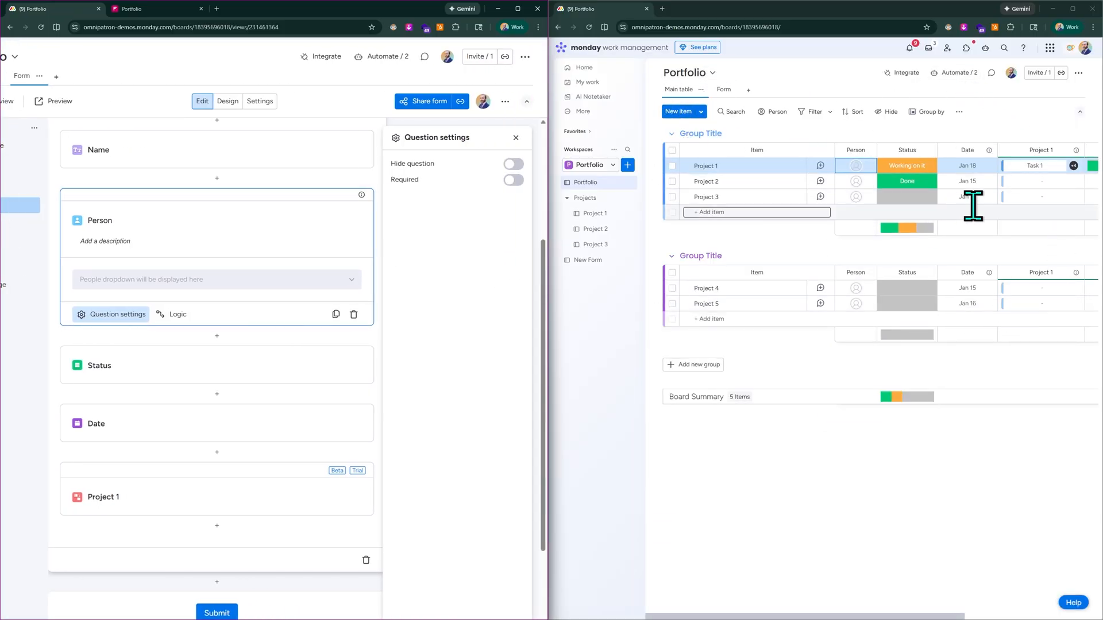
# Step: Collapse the navigation sidebar beside the main table and add a Text column directly after the Person column
pyautogui.click(645, 81)
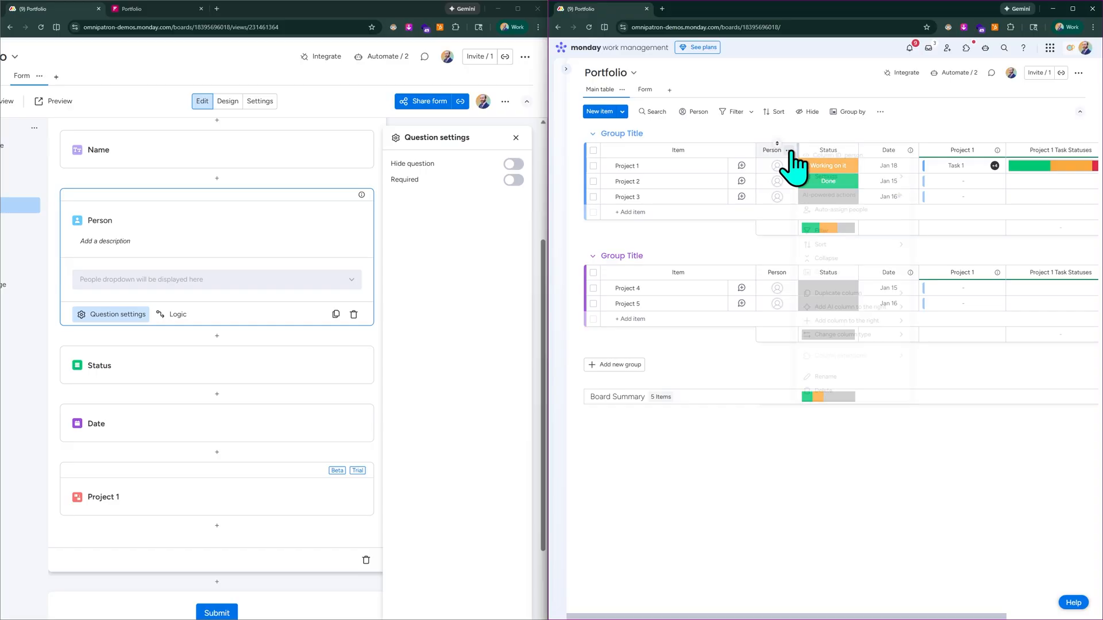
pyautogui.click(789, 151)
pyautogui.moveTo(870, 322)
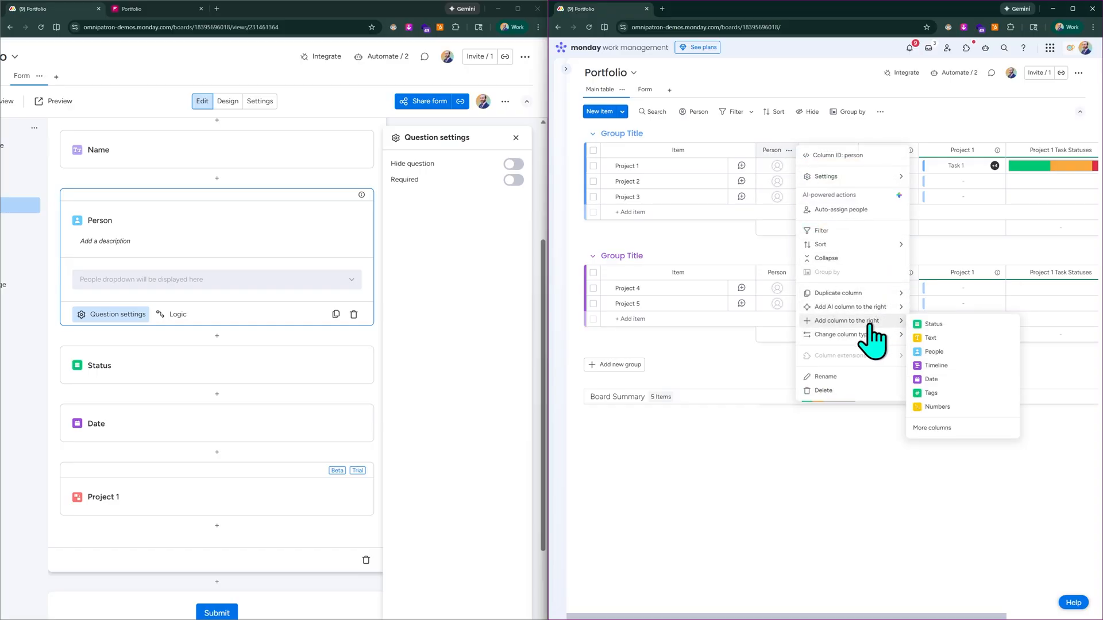
pyautogui.click(936, 340)
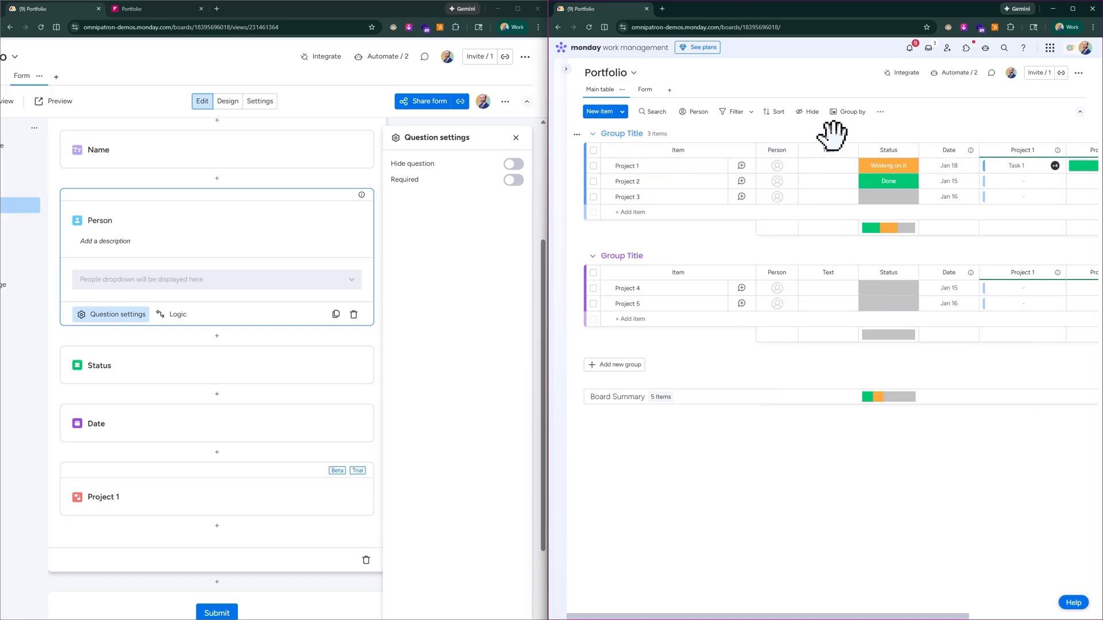
# Step: Return to the Portfolio form's window and reopen the form for editing
pyautogui.click(430, 380)
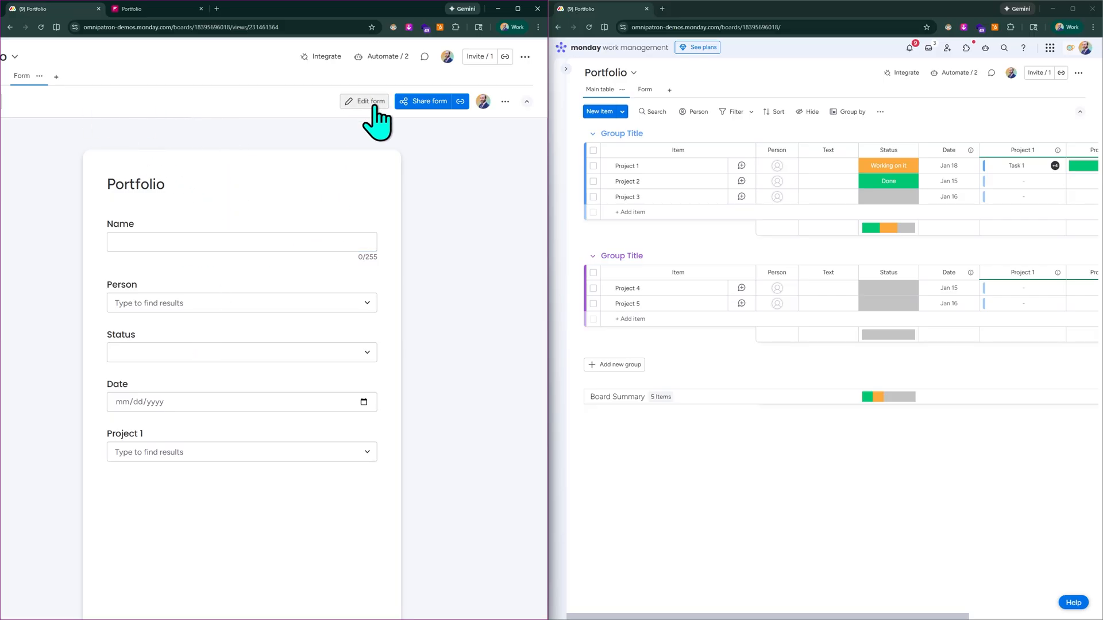
pyautogui.click(347, 102)
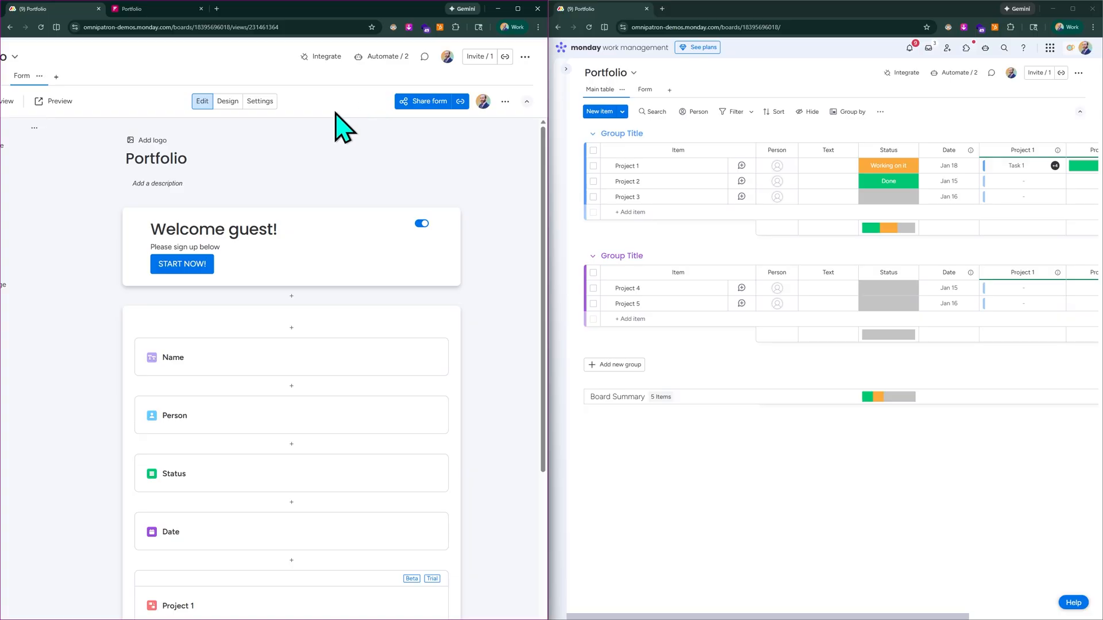
# Step: Add a second Form view to the Portfolio board and compare its questions with those of the original form
pyautogui.scroll(-1, 263, 338)
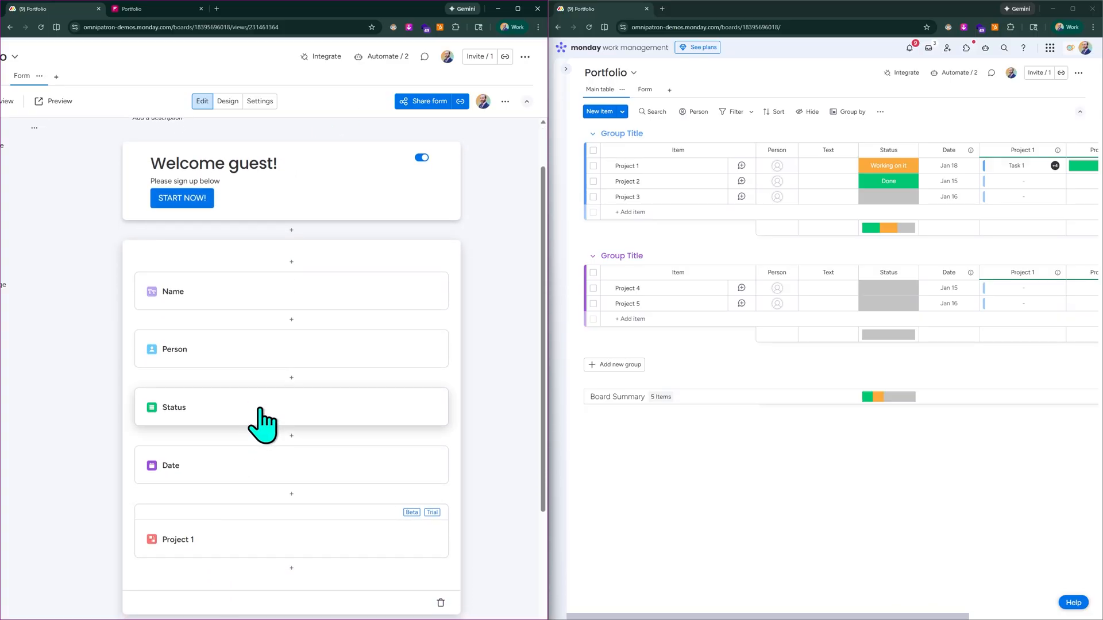
pyautogui.click(52, 81)
pyautogui.click(109, 226)
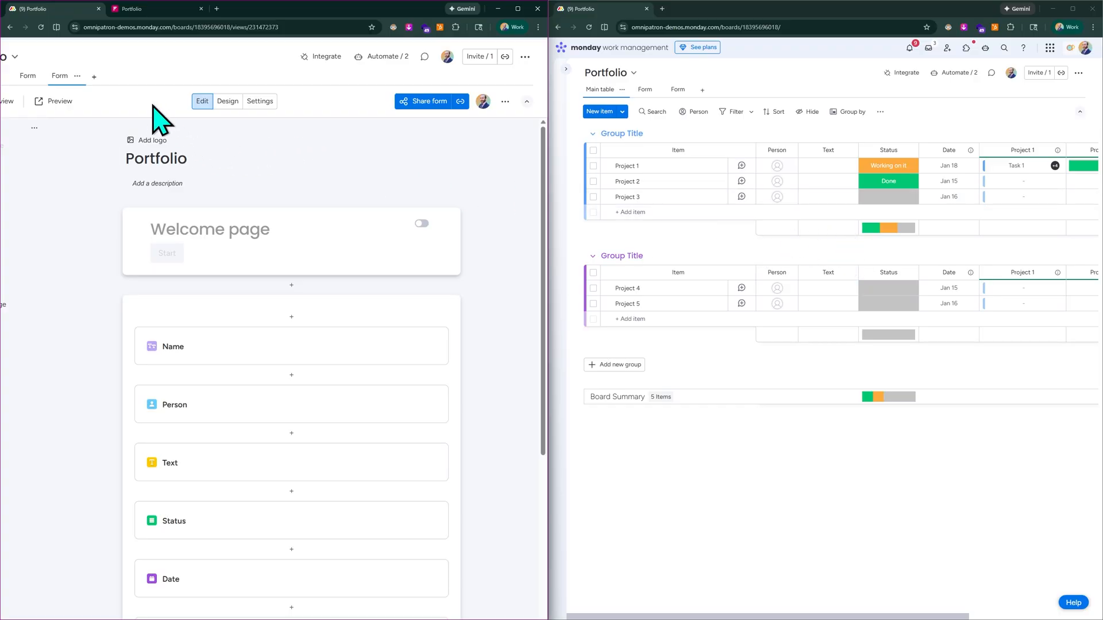
pyautogui.click(32, 73)
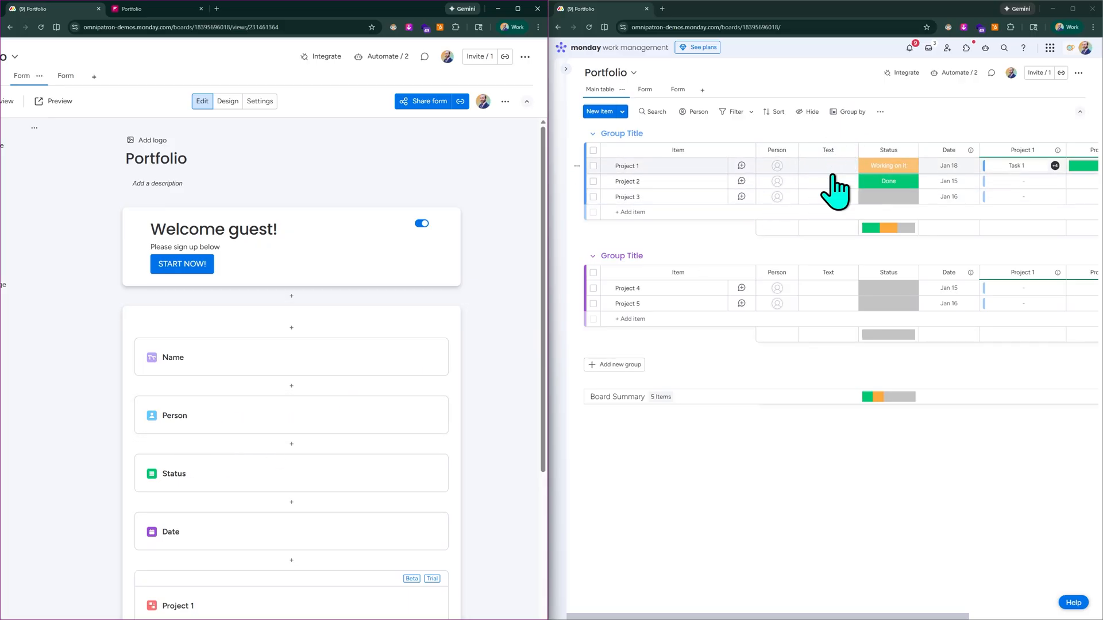
pyautogui.click(64, 77)
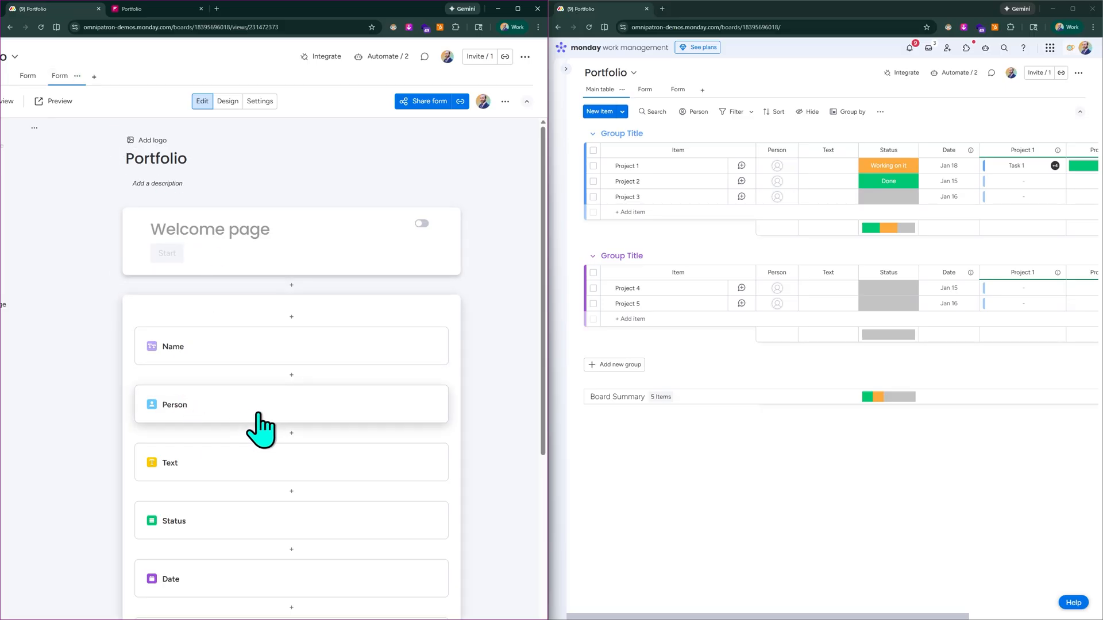
# Step: Delete the second Form view and return to the original form's editor
pyautogui.click(77, 76)
pyautogui.click(88, 221)
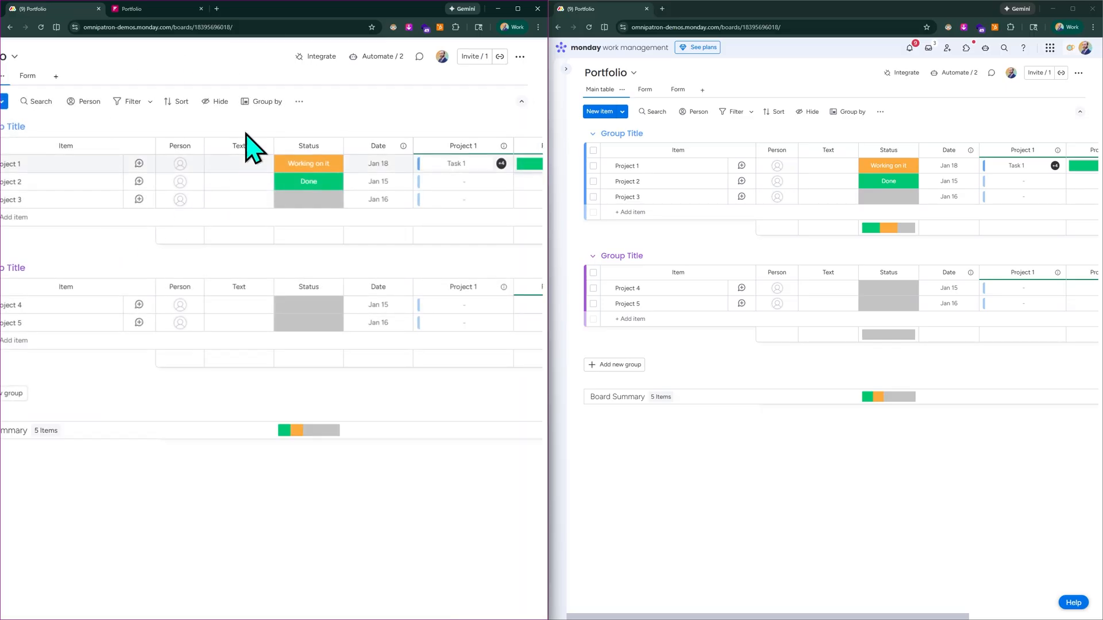
pyautogui.click(26, 76)
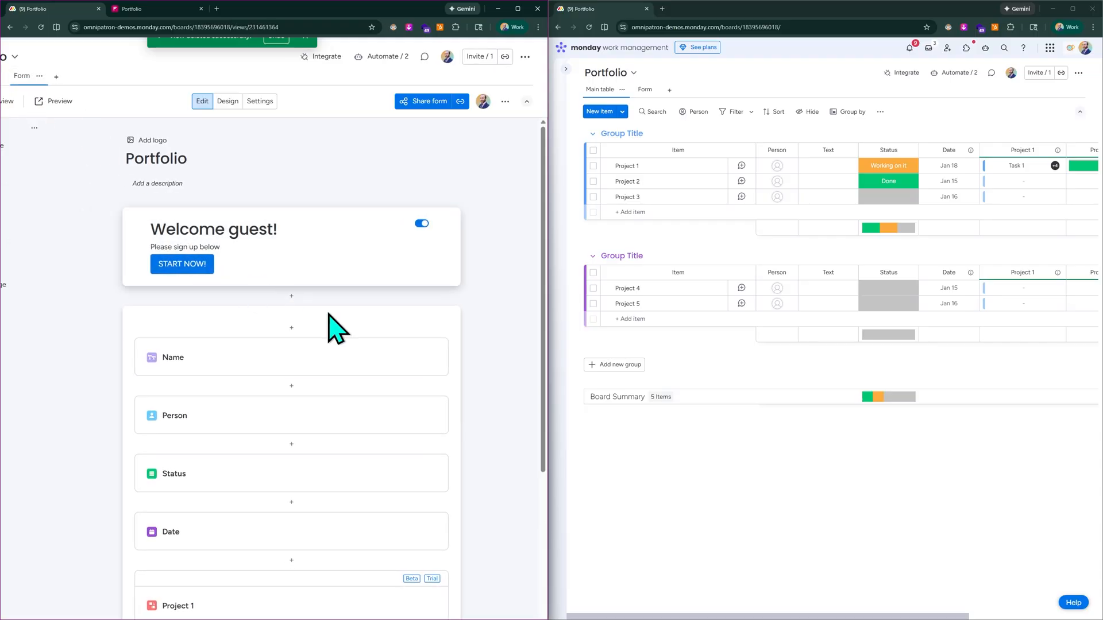
# Step: Add a Phone question directly after the Project 1 question in the form, widening the form's window to reach it
pyautogui.scroll(-2, 344, 394)
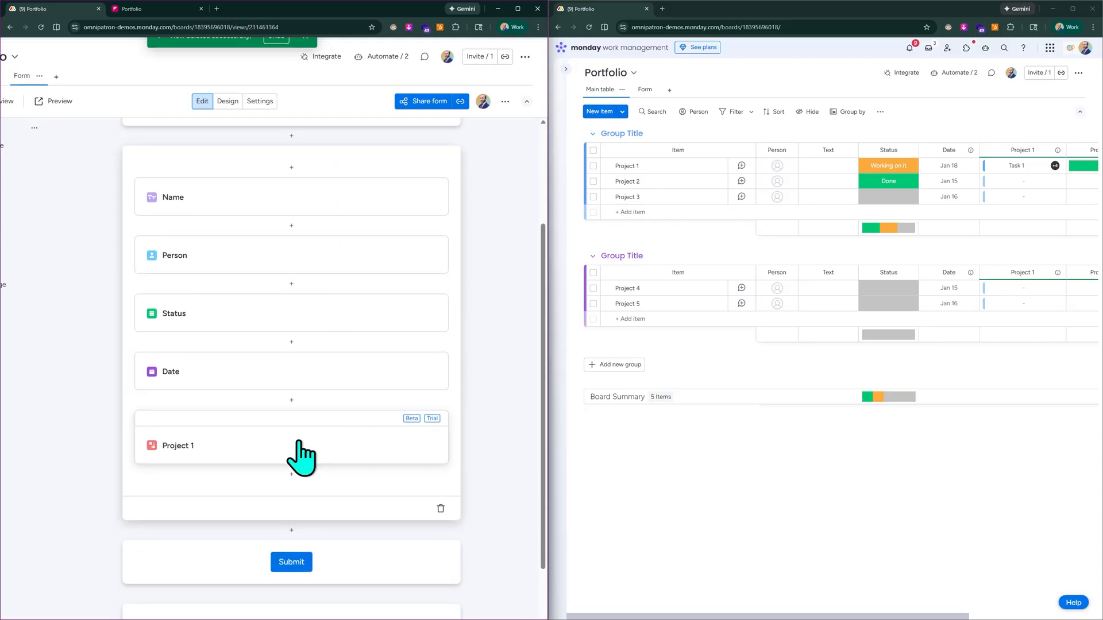
pyautogui.click(291, 474)
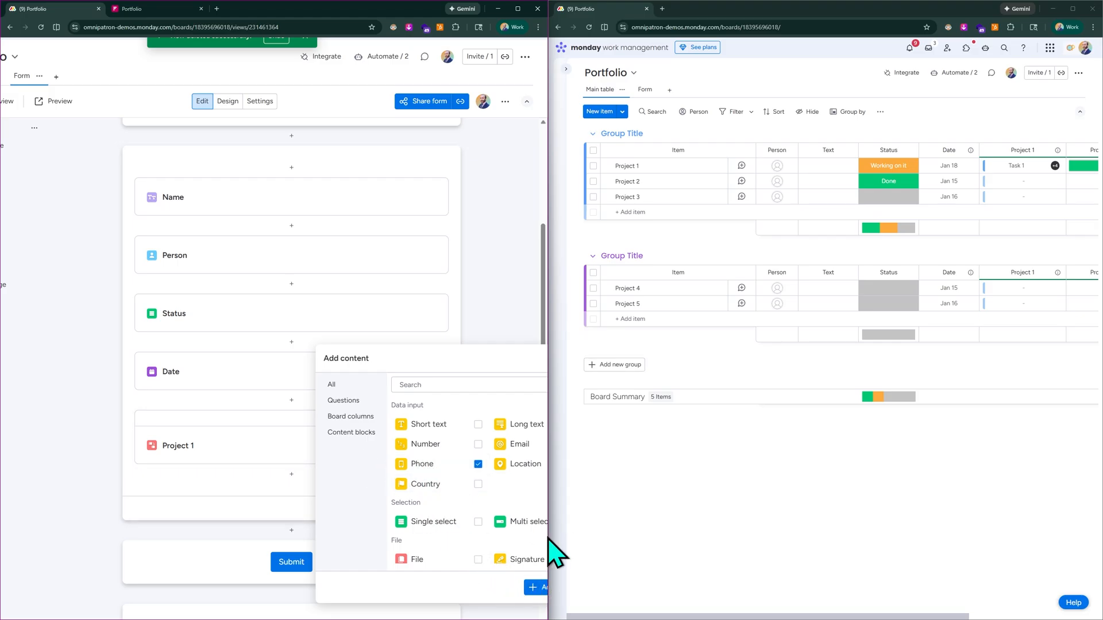
pyautogui.moveTo(552, 542); pyautogui.dragTo(694, 540)
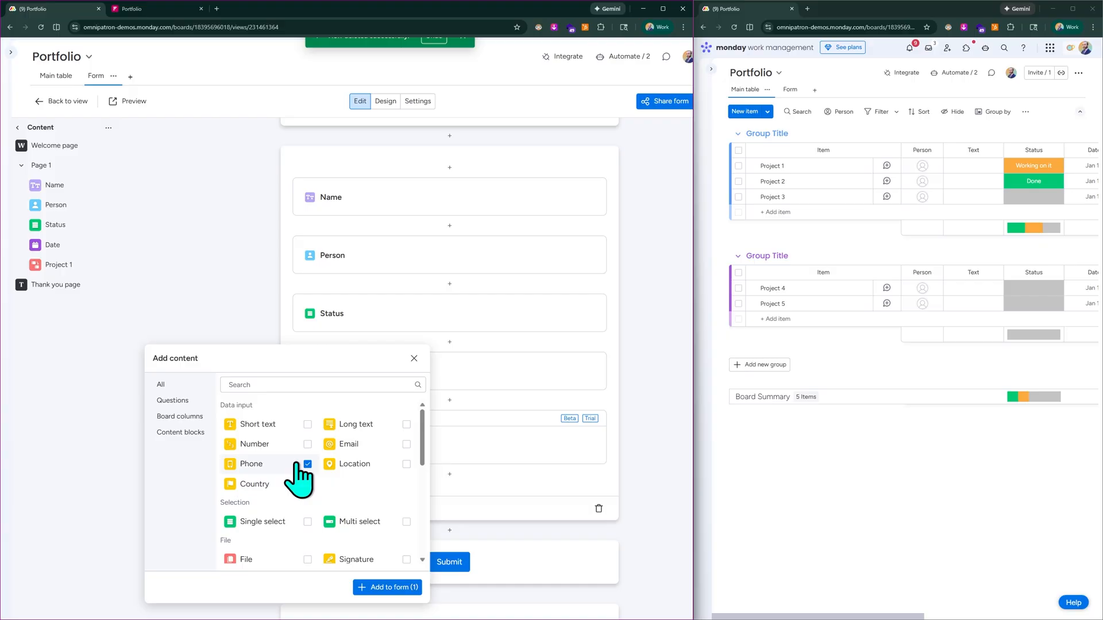
pyautogui.click(382, 587)
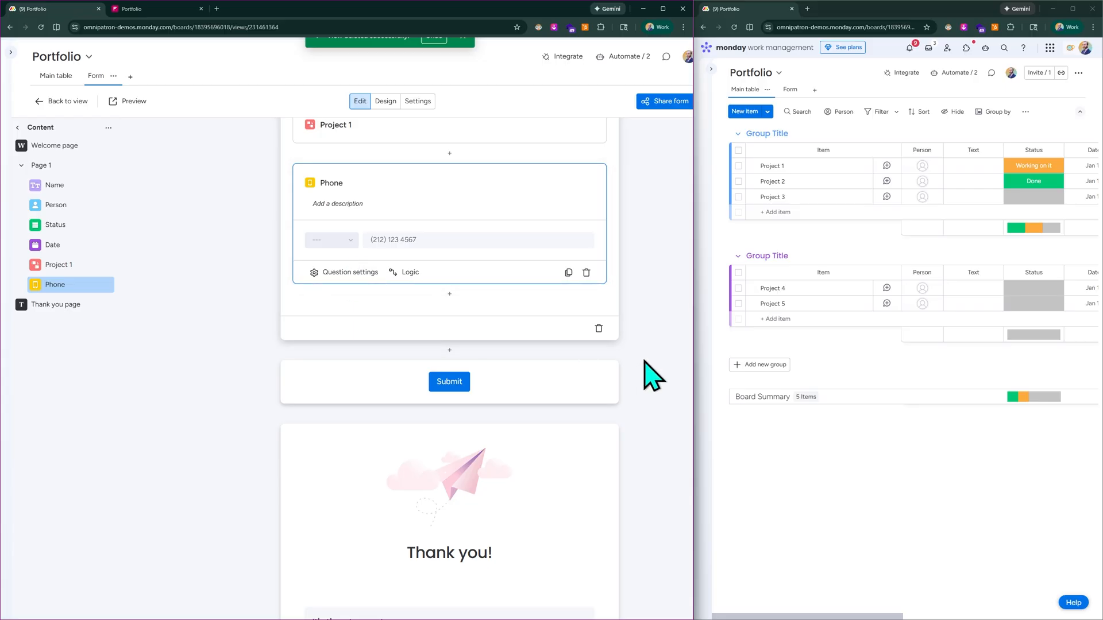
# Step: Look through the main table's columns in the other window for the Phone column and compare them with the form's questions
pyautogui.moveTo(695, 350); pyautogui.dragTo(508, 349)
pyautogui.click(695, 347)
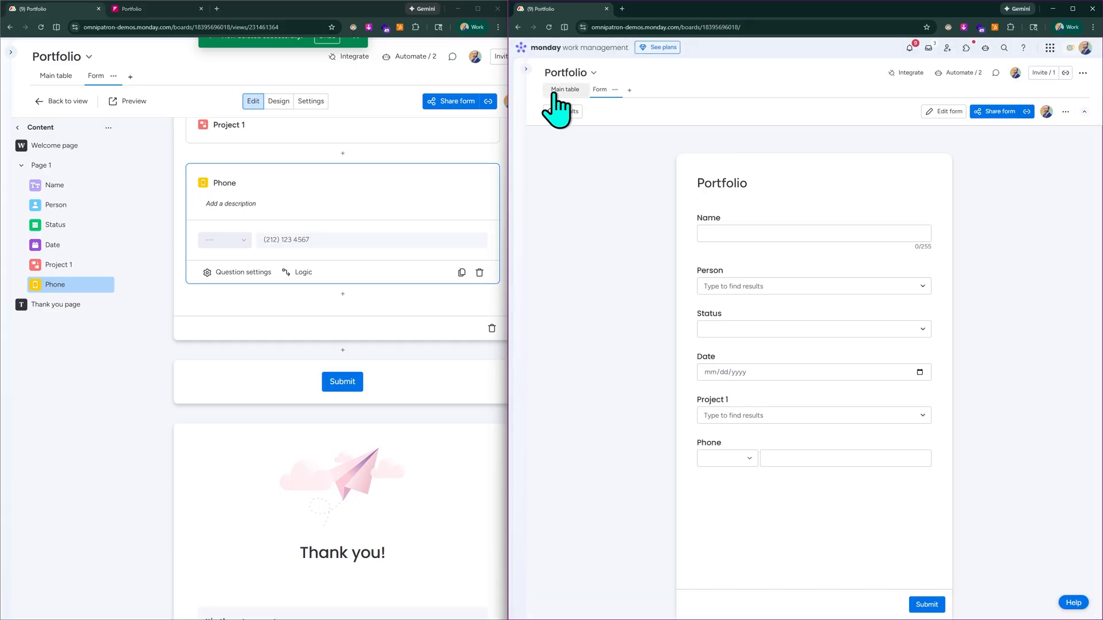
pyautogui.click(555, 92)
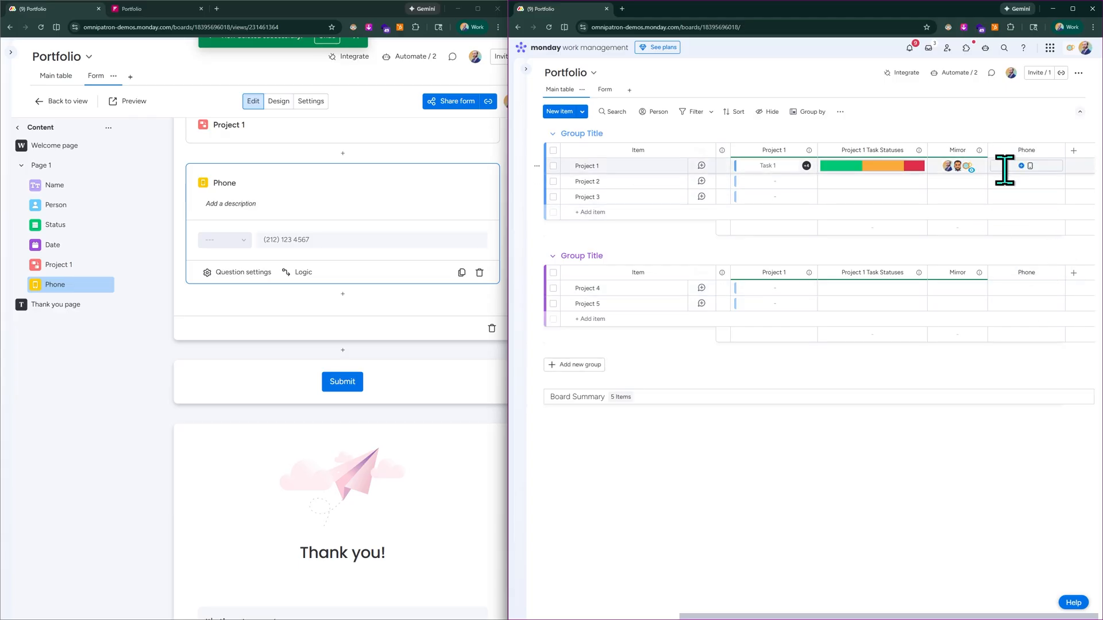
pyautogui.hscroll(-3, 999, 166)
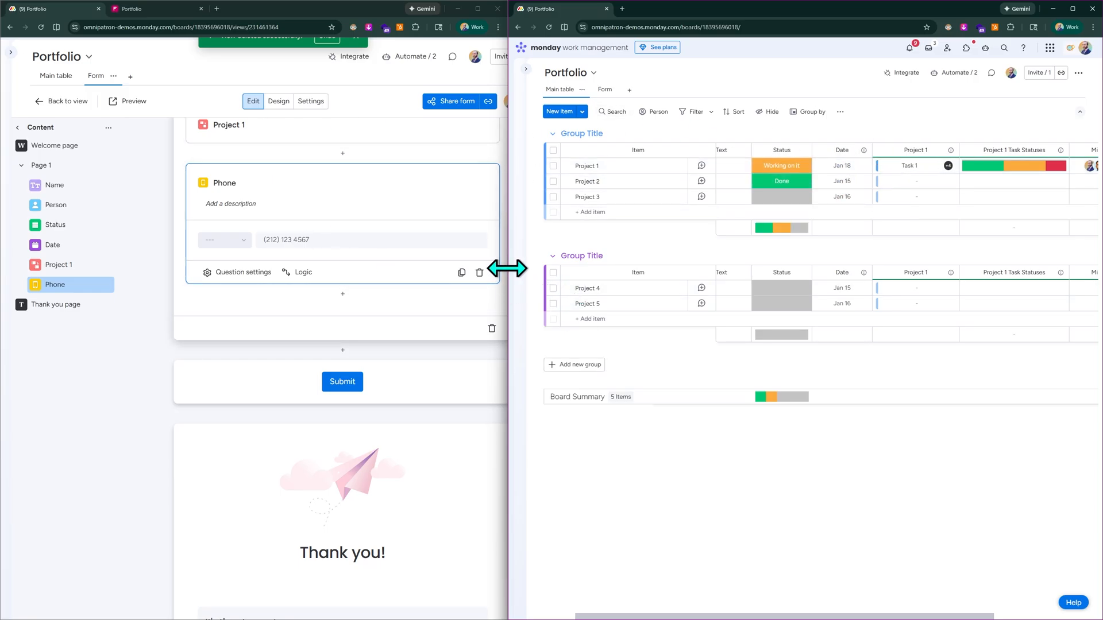
pyautogui.moveTo(503, 268); pyautogui.dragTo(551, 274)
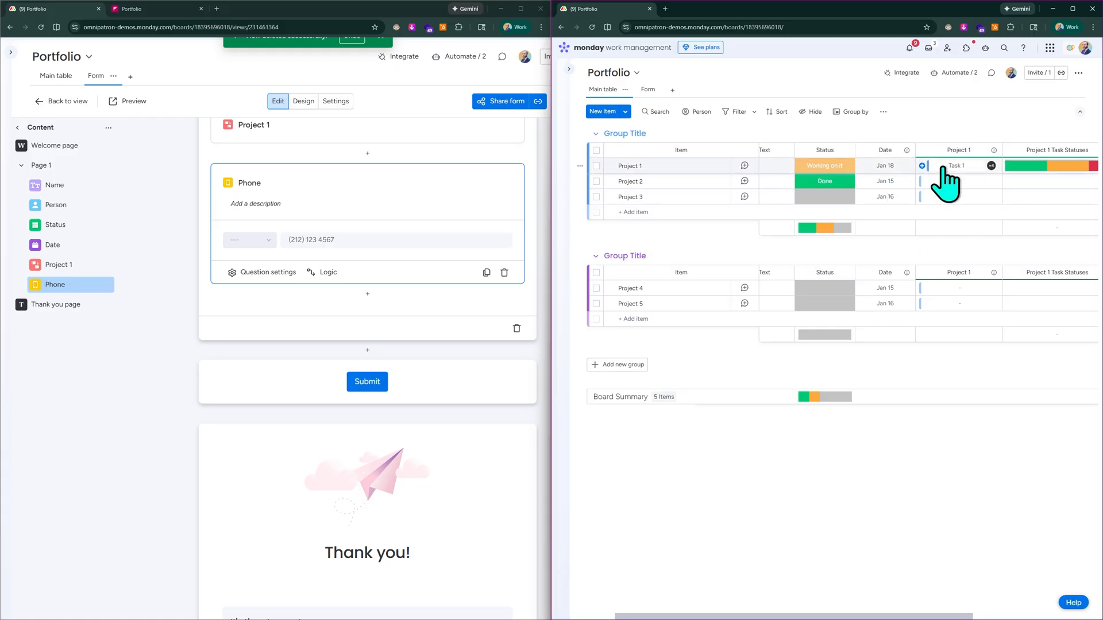
pyautogui.hscroll(4, 961, 181)
pyautogui.scroll(8, 283, 265)
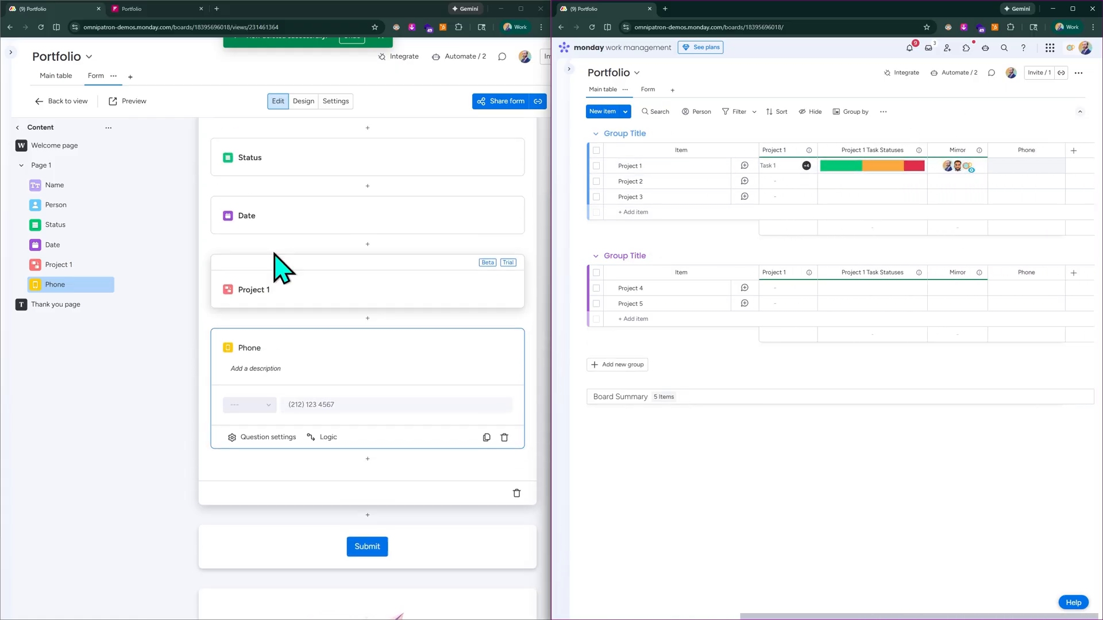
# Step: Review the question types and board columns that can be inserted after the Person question, without adding any
pyautogui.scroll(2, 303, 275)
pyautogui.moveTo(550, 247); pyautogui.dragTo(669, 298)
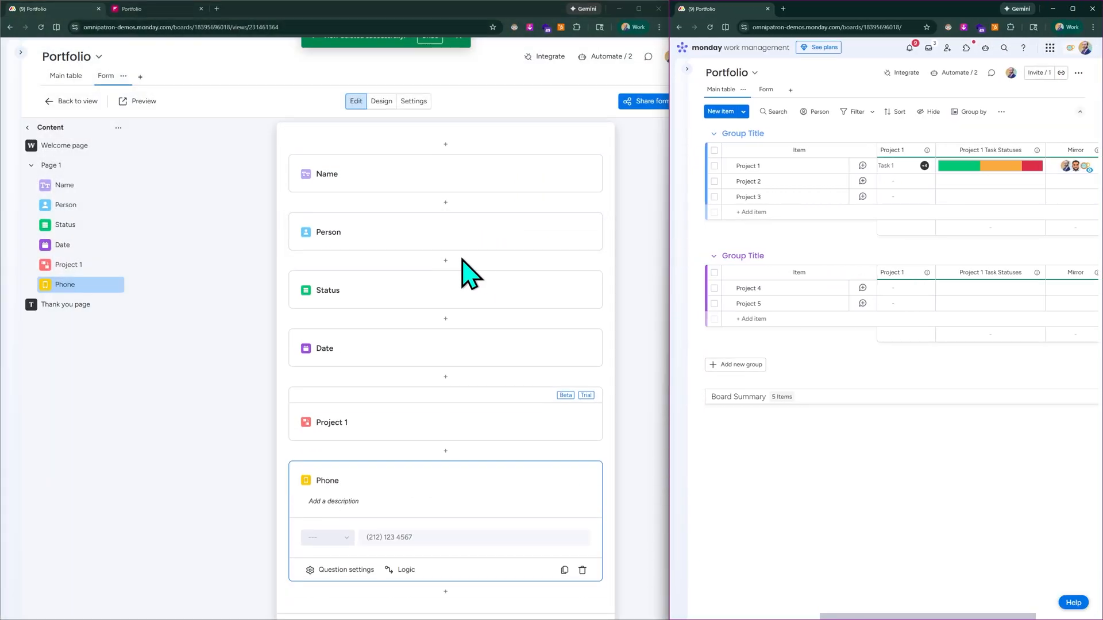
pyautogui.click(447, 262)
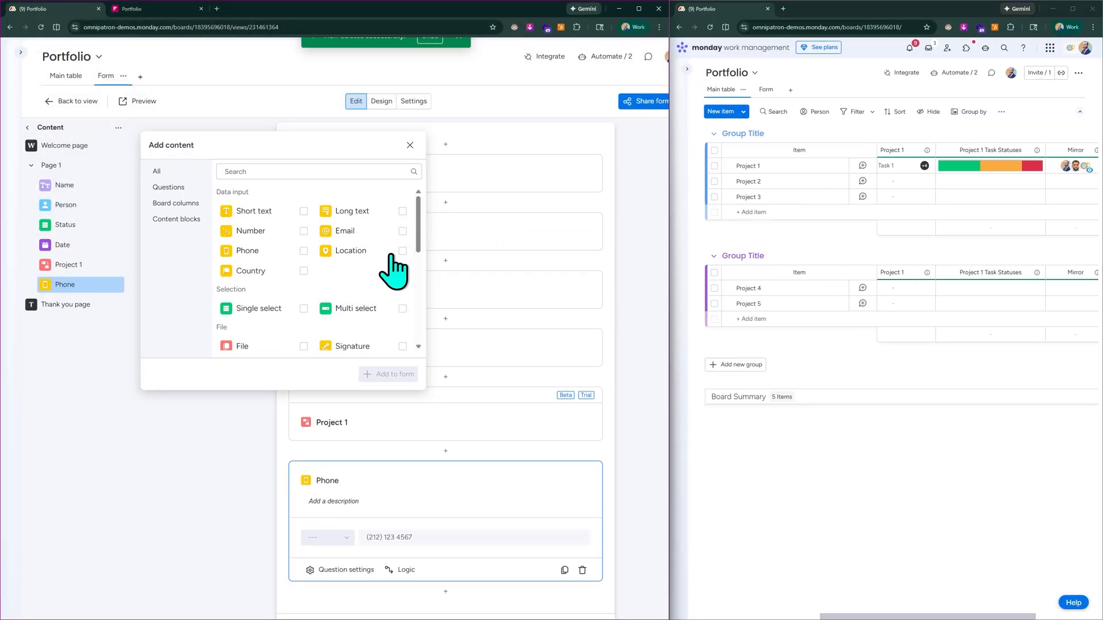
pyautogui.moveTo(421, 214); pyautogui.dragTo(422, 337)
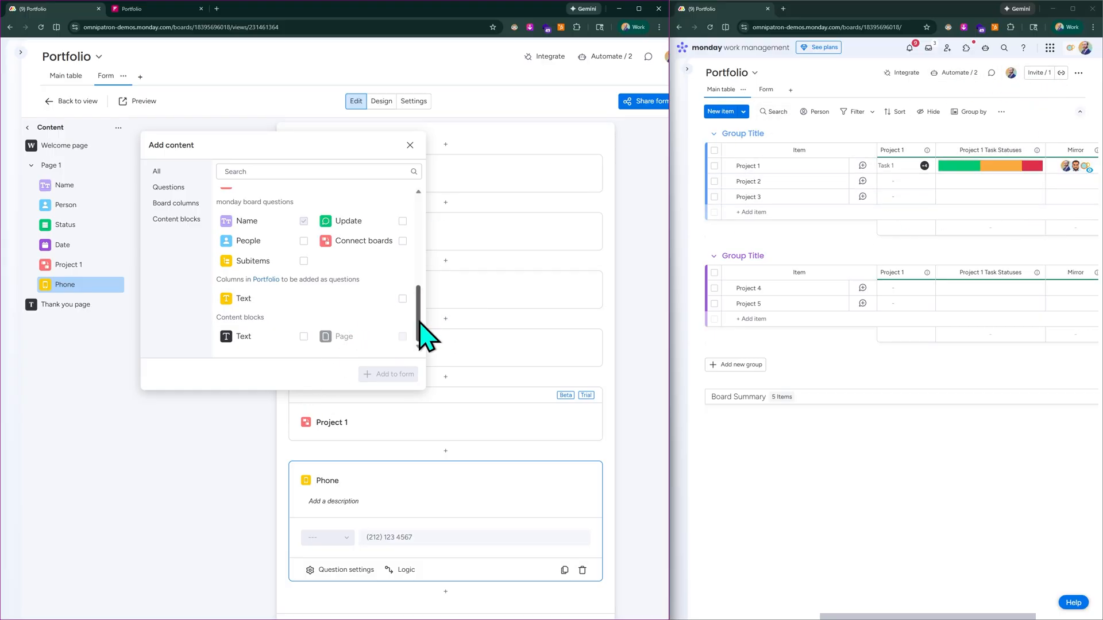
pyautogui.moveTo(418, 315); pyautogui.dragTo(411, 217)
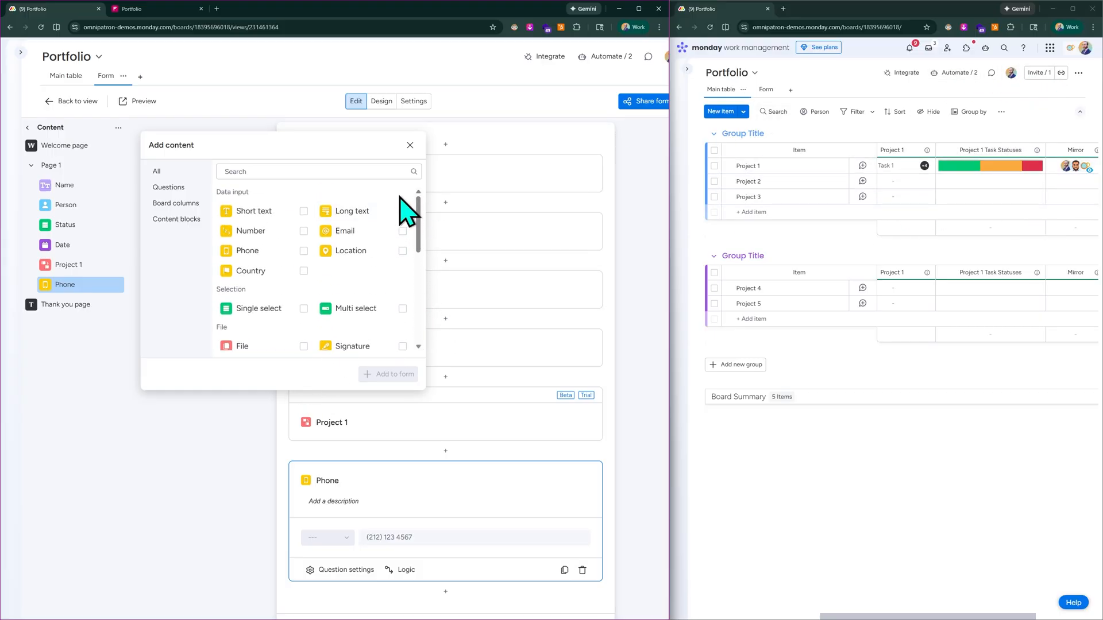
pyautogui.click(410, 145)
# Step: Widen the form's window and open the Portfolio form's design settings
pyautogui.scroll(-3, 457, 310)
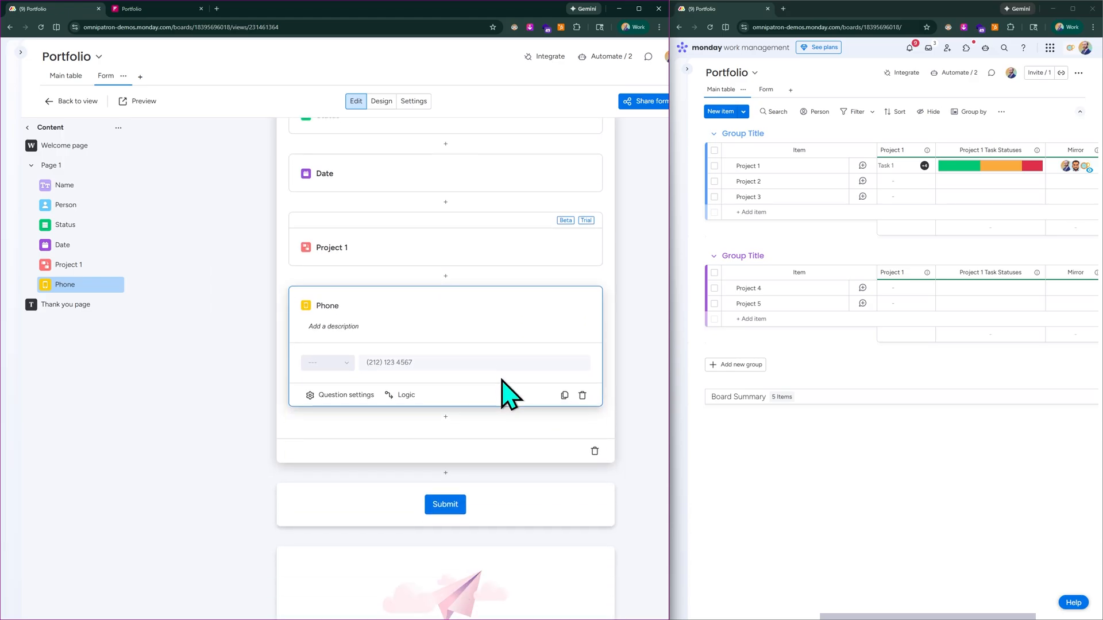
pyautogui.scroll(-2, 505, 402)
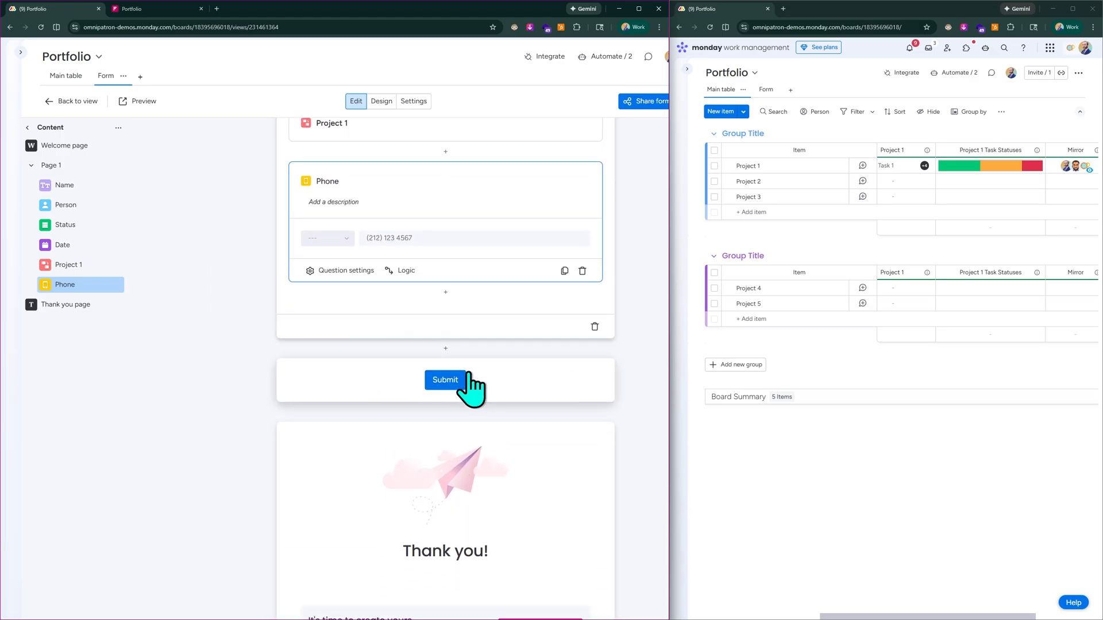
pyautogui.scroll(3, 440, 316)
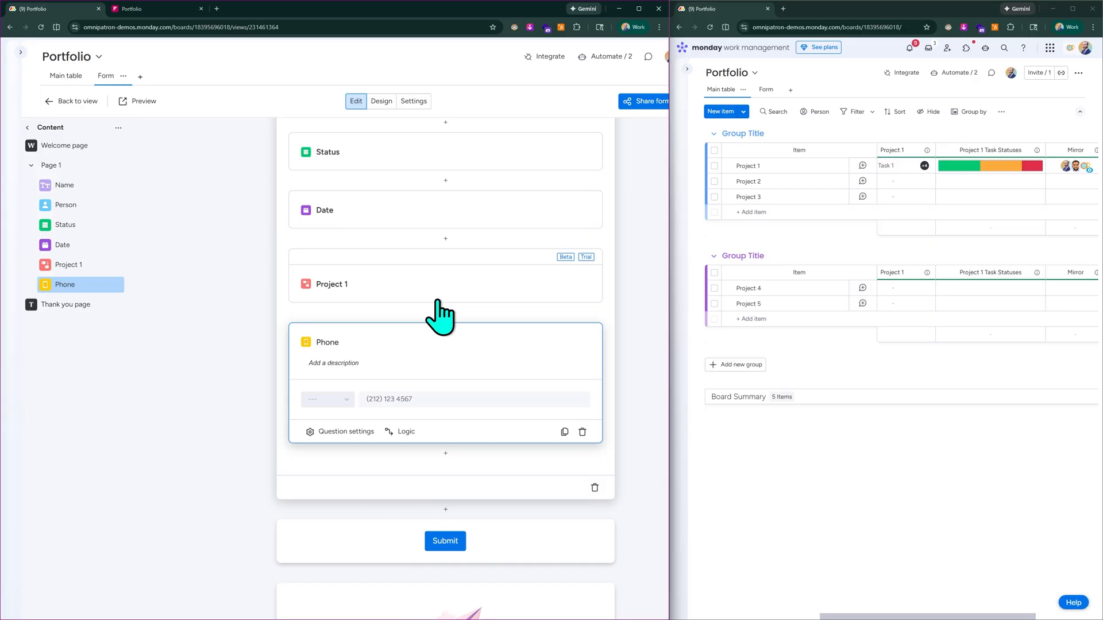
pyautogui.scroll(5, 439, 316)
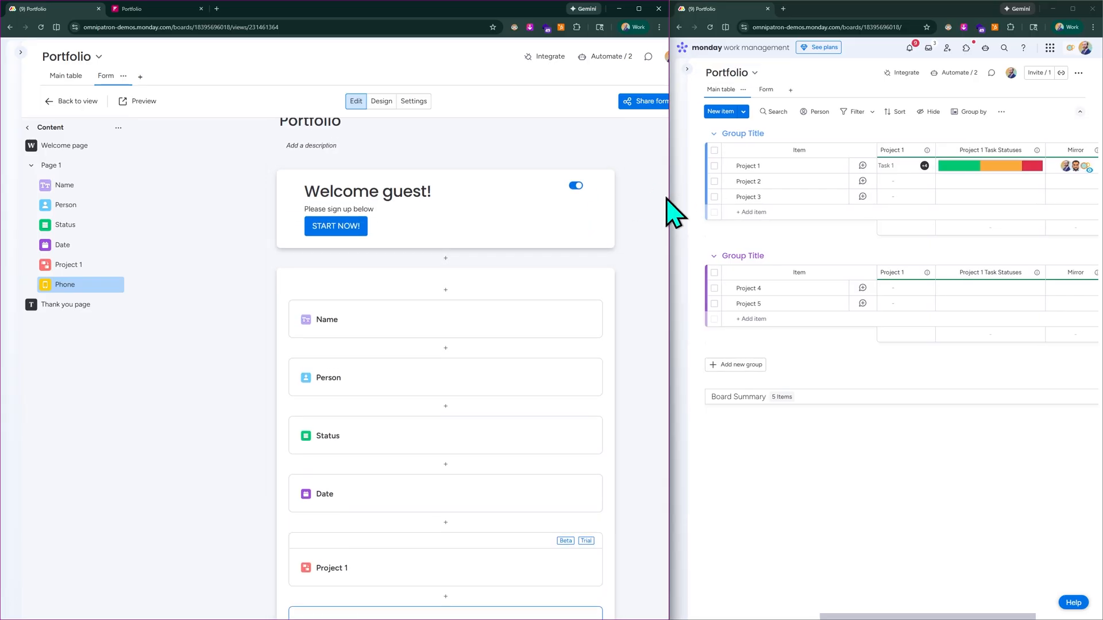
pyautogui.moveTo(670, 198); pyautogui.dragTo(744, 206)
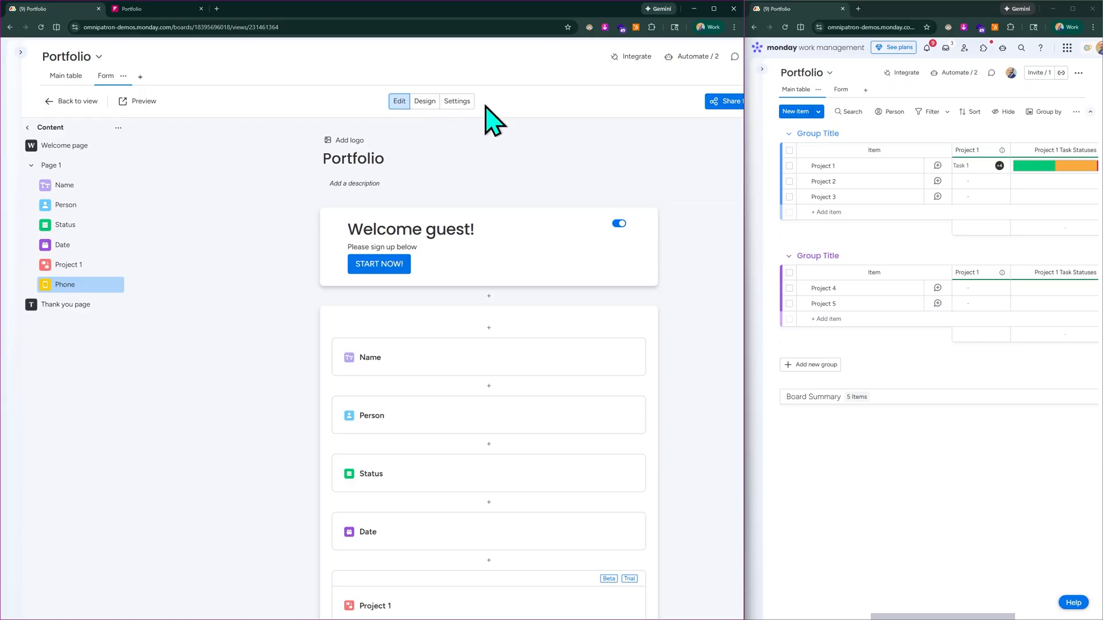
pyautogui.hscroll(2, 485, 106)
pyautogui.click(311, 102)
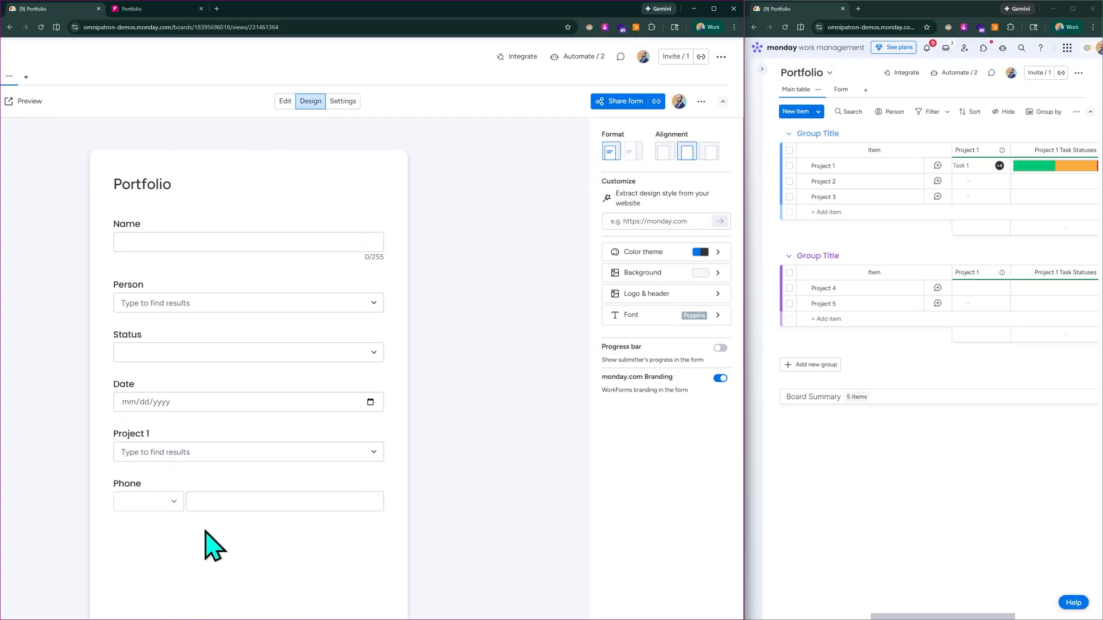
pyautogui.hscroll(-1, 310, 66)
pyautogui.hscroll(-1, 418, 64)
pyautogui.hscroll(1, 418, 64)
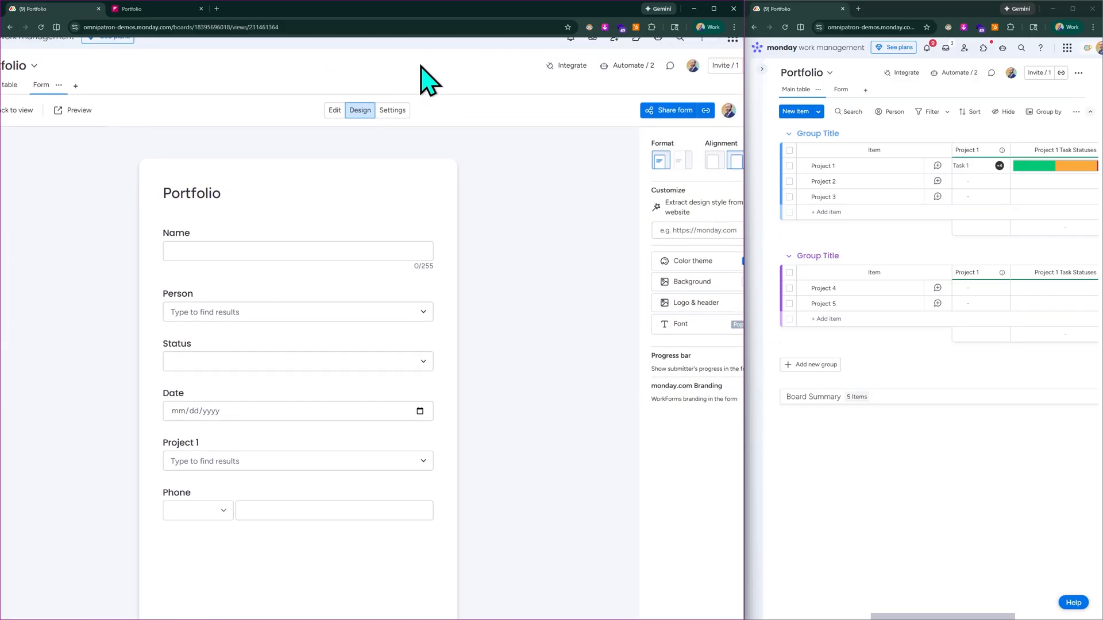
pyautogui.scroll(-2, 414, 67)
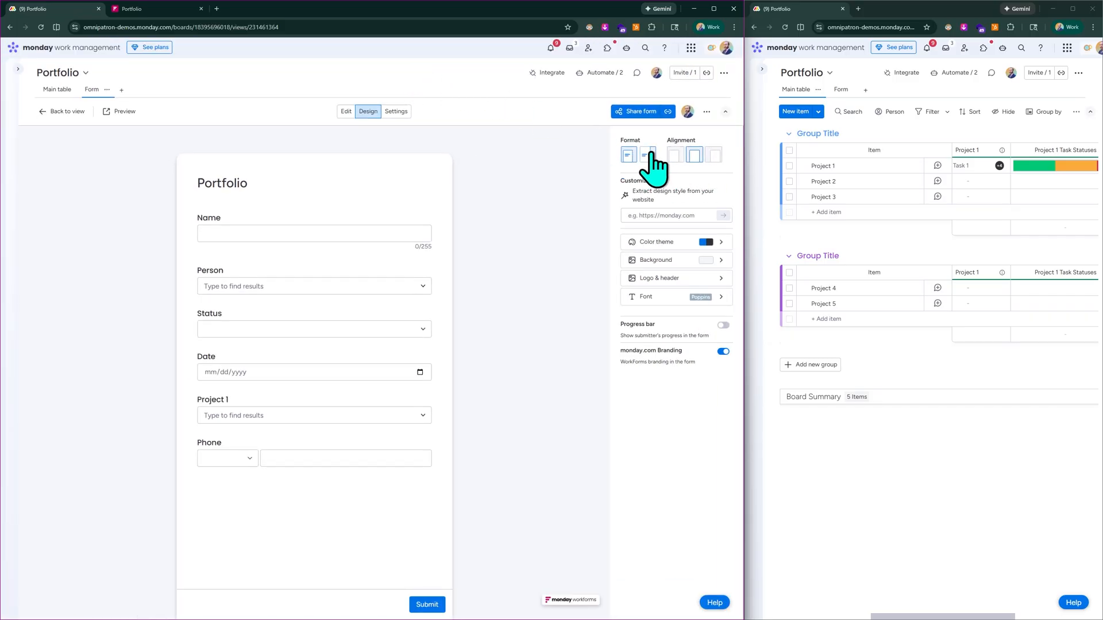
# Step: Switch the form to the second layout format and try the left and right alignments before restoring center alignment
pyautogui.click(630, 156)
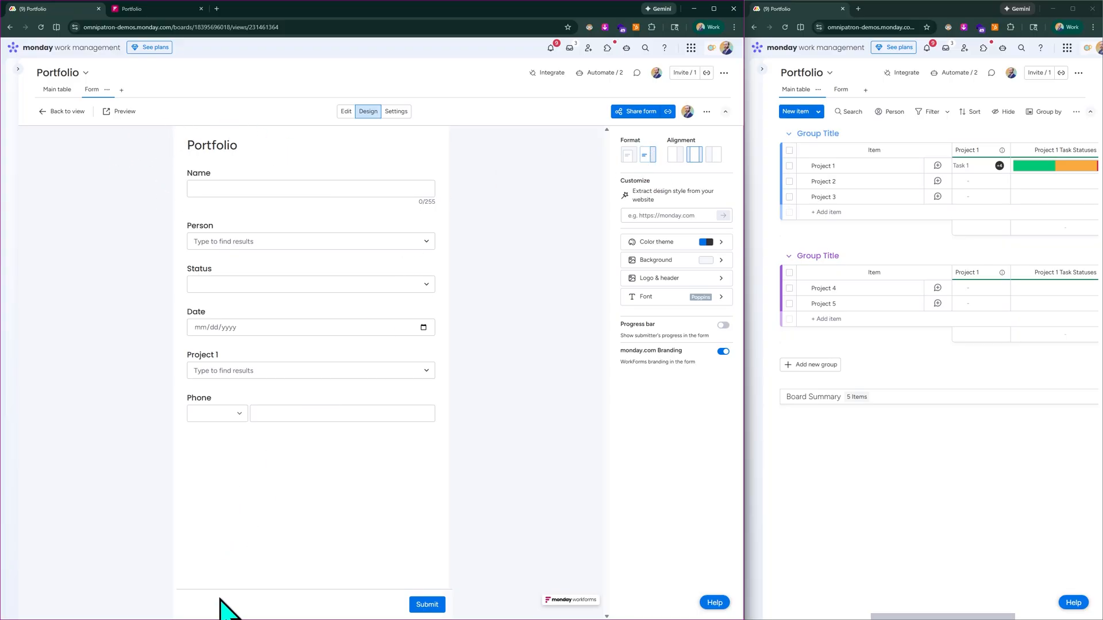
pyautogui.moveTo(229, 618)
pyautogui.click(676, 156)
pyautogui.click(714, 155)
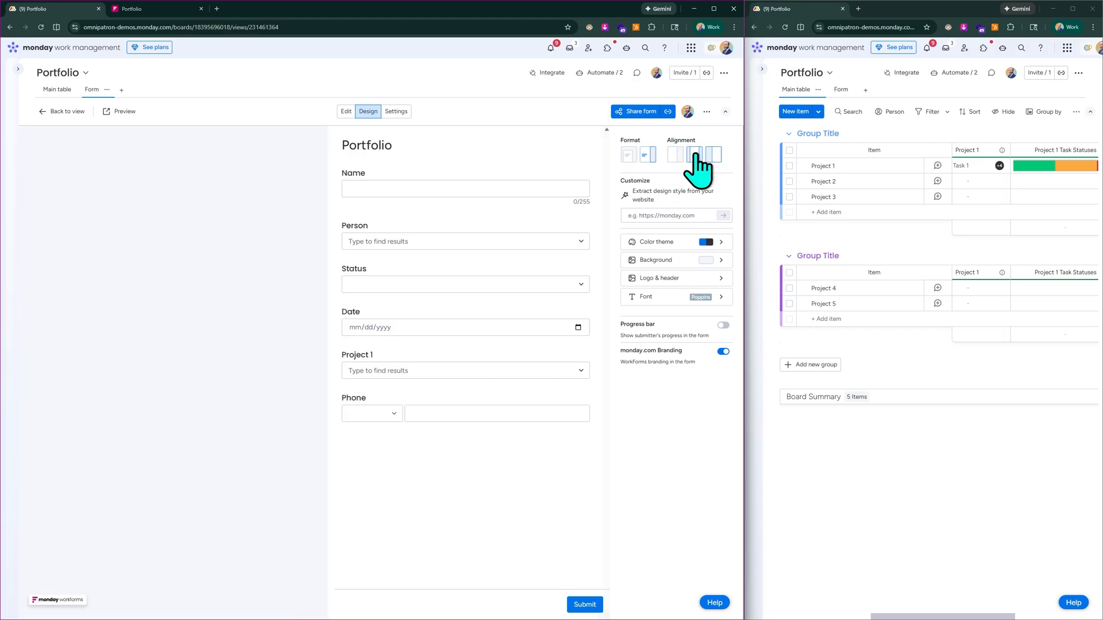
pyautogui.click(695, 155)
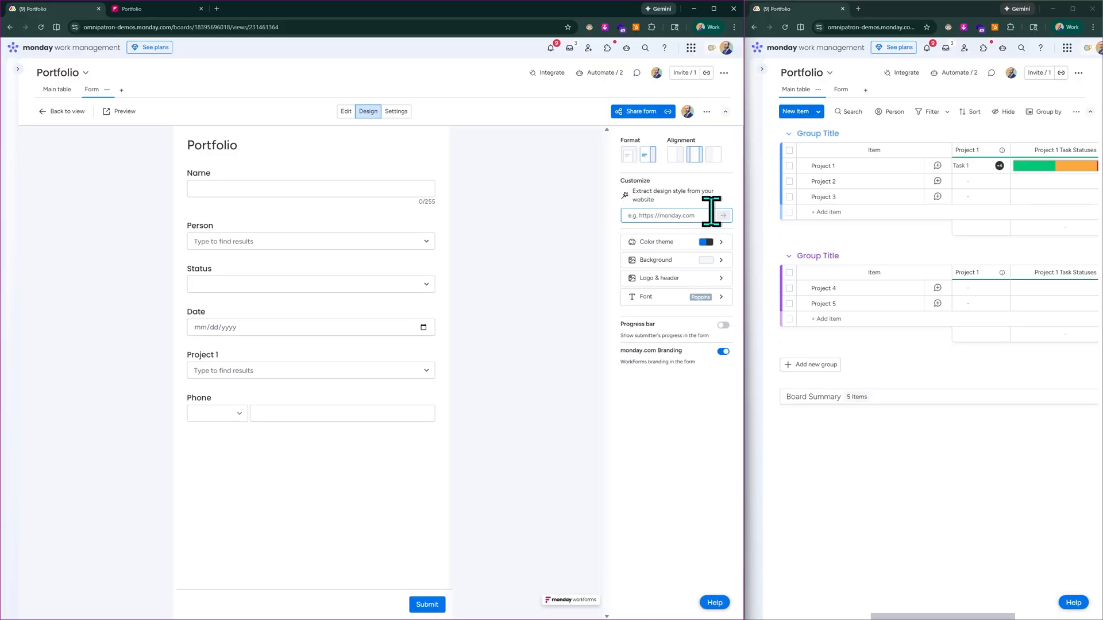
pyautogui.write('.omnipatron.com')
pyautogui.click(724, 217)
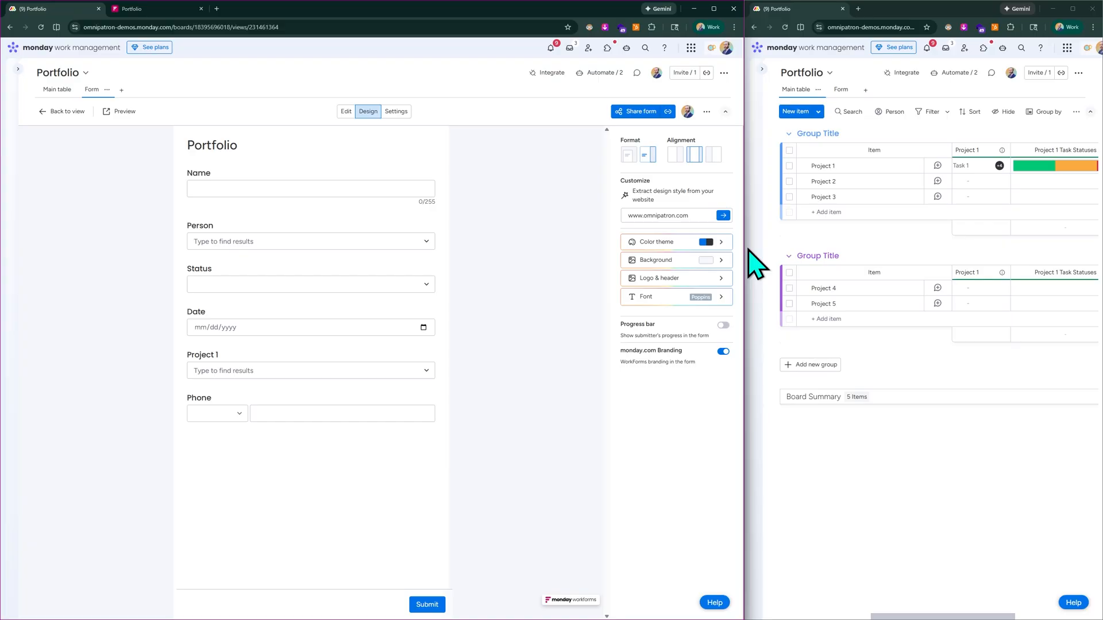
pyautogui.moveTo(746, 246); pyautogui.dragTo(639, 264)
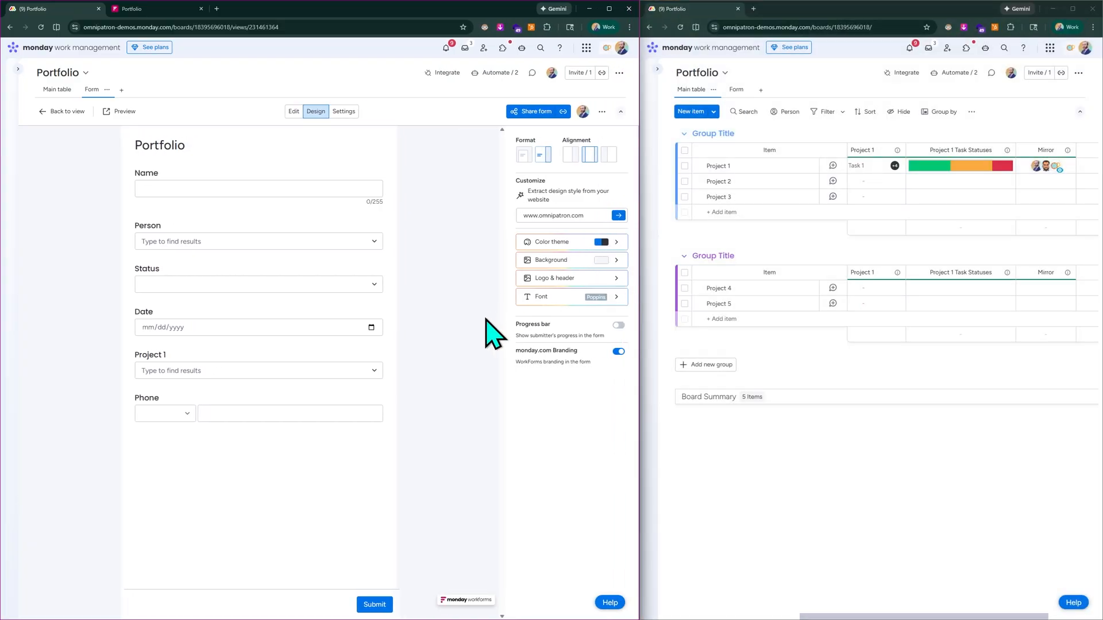
# Step: Review the brand colors offered for the form's primary color in its color theme
pyautogui.scroll(3, 553, 304)
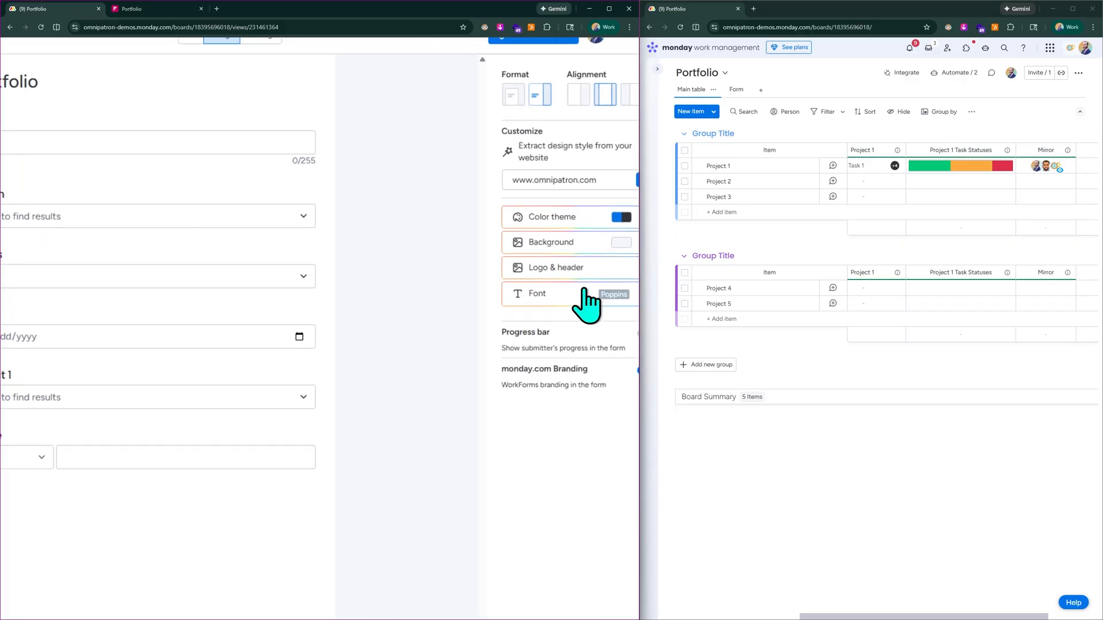
pyautogui.hscroll(1, 554, 300)
pyautogui.click(586, 218)
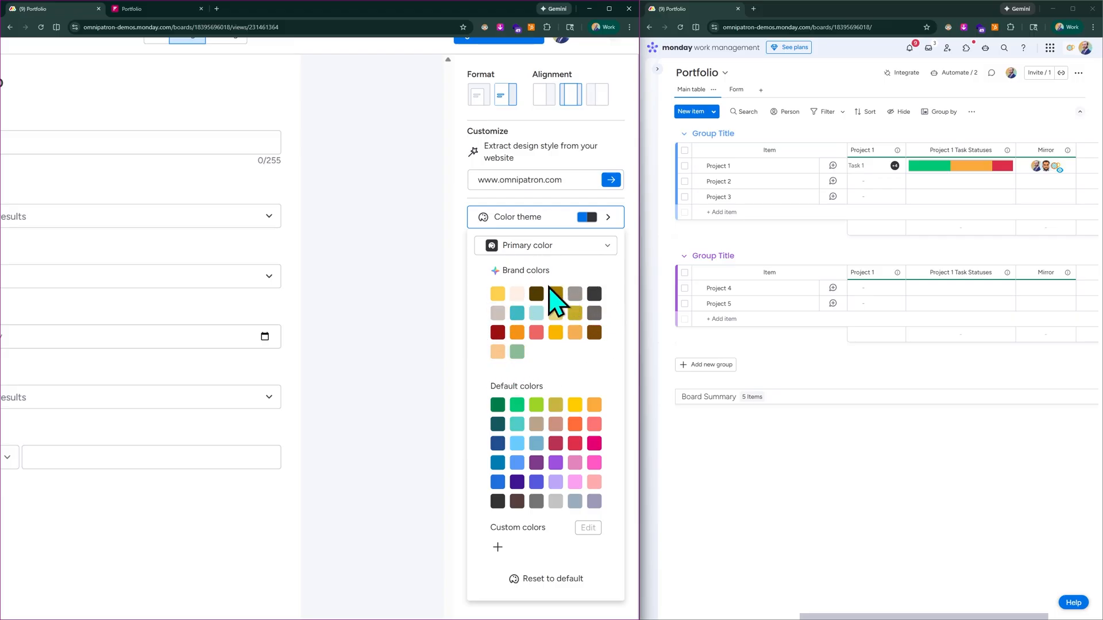
pyautogui.click(589, 219)
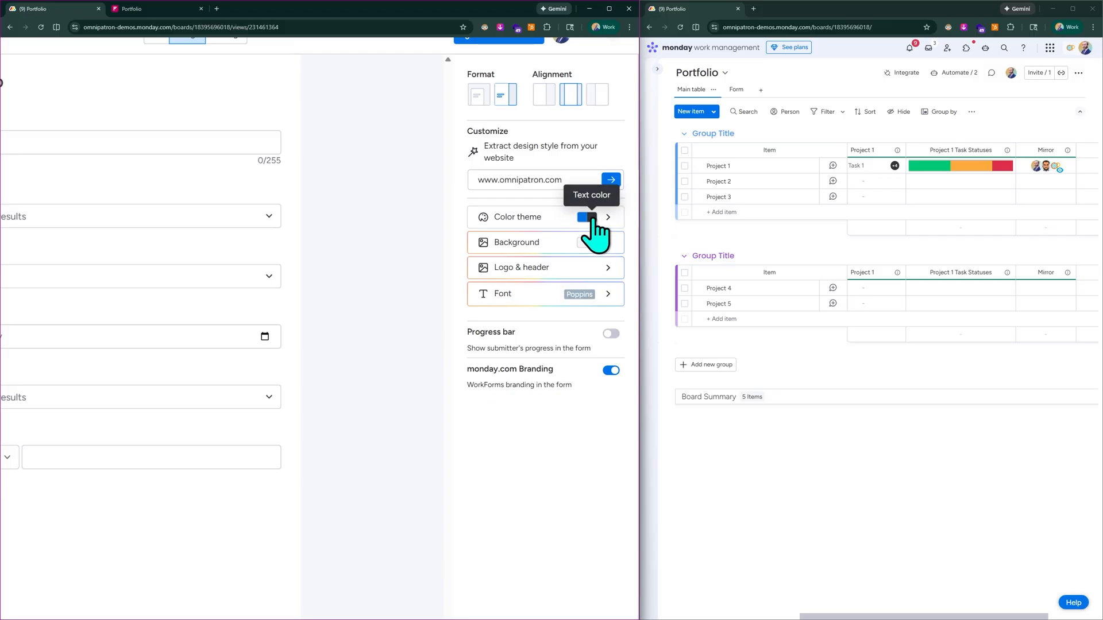
# Step: Set the form's primary color to the orange brand color in the color theme
pyautogui.click(590, 217)
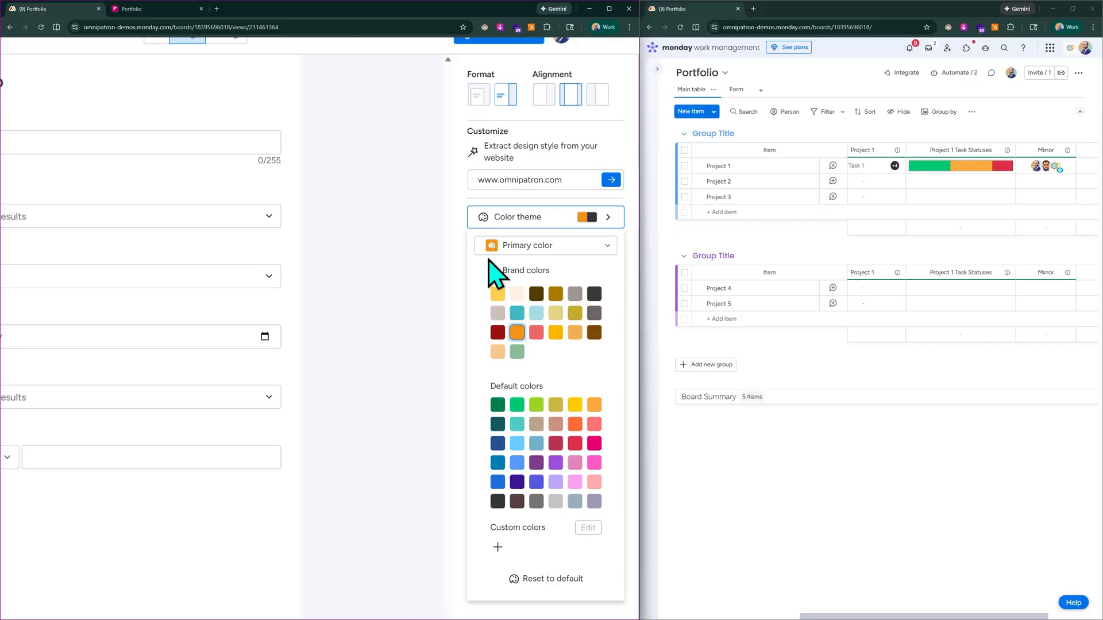
pyautogui.hotkey('ctrl', '-')
pyautogui.hotkey('ctrl', '-')
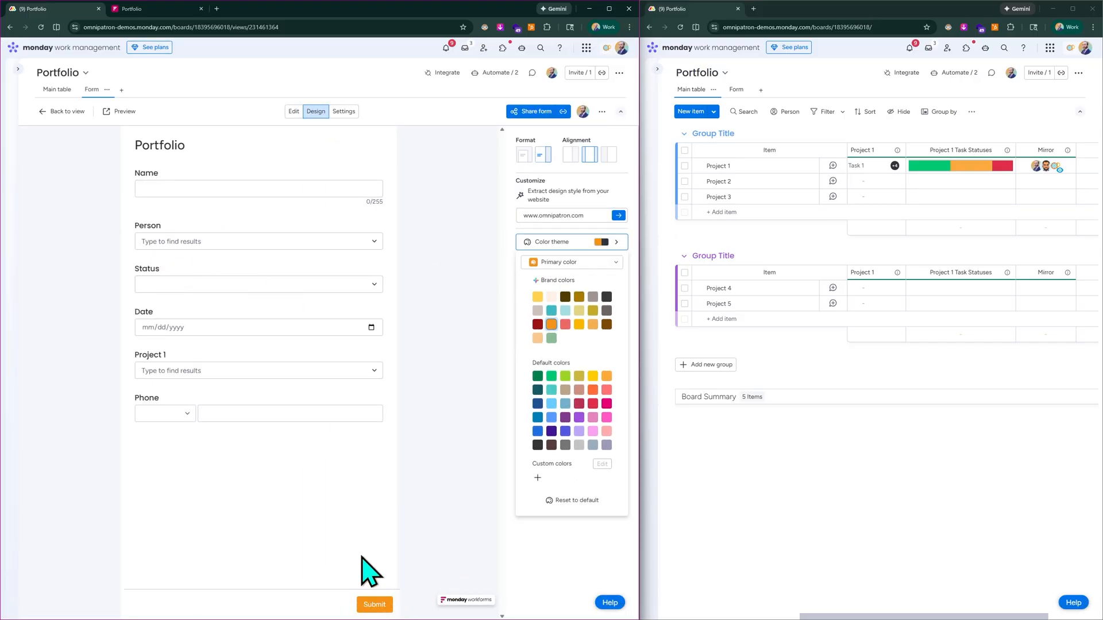
pyautogui.click(610, 244)
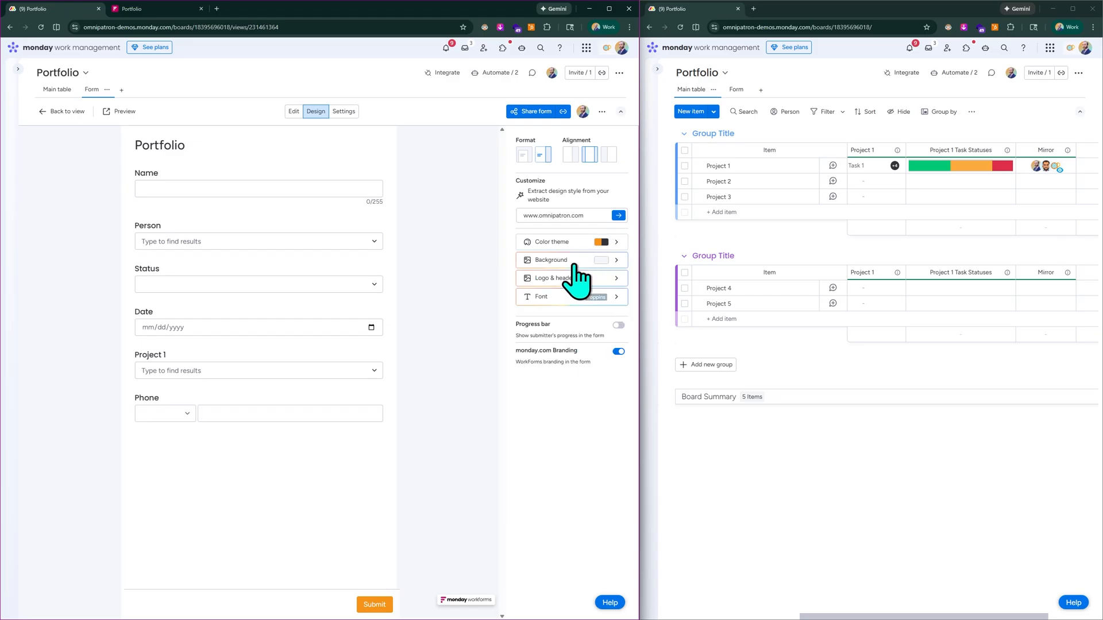
# Step: Set the form's background to the first dark green default color
pyautogui.click(568, 262)
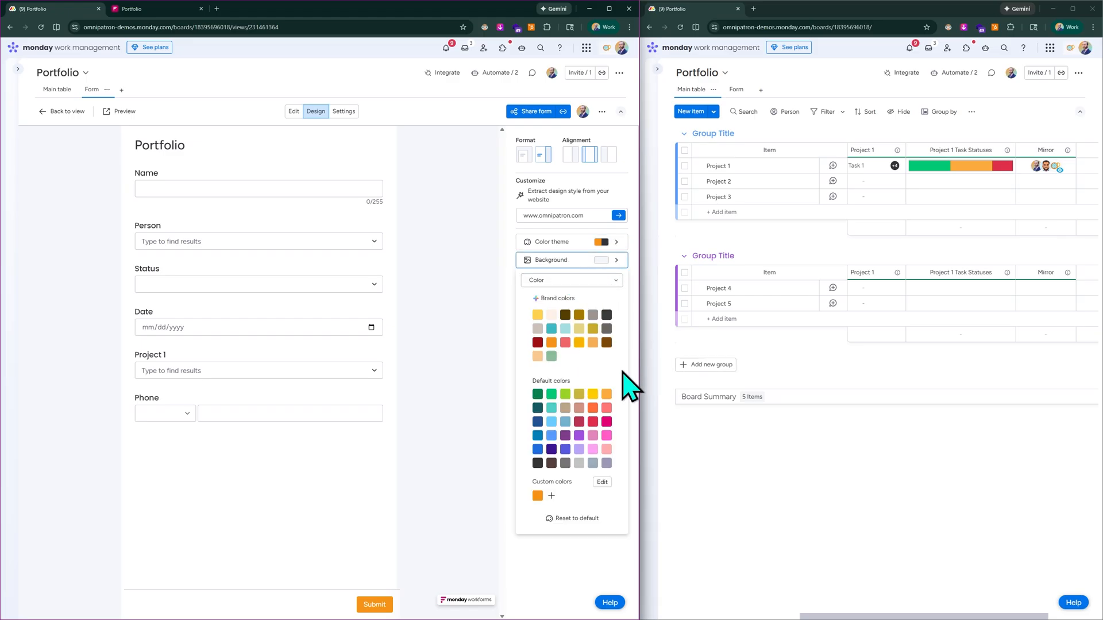
pyautogui.click(537, 395)
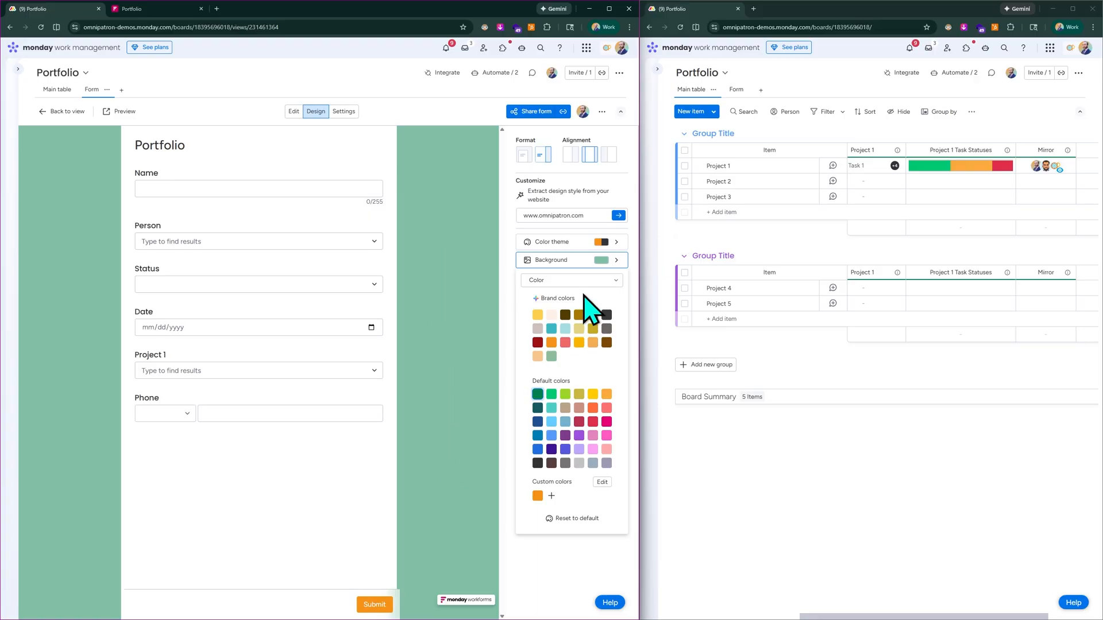
pyautogui.click(610, 261)
# Step: Use the orange and teal OP brand logo as the form's logo and review the other extracted brand logos
pyautogui.click(570, 280)
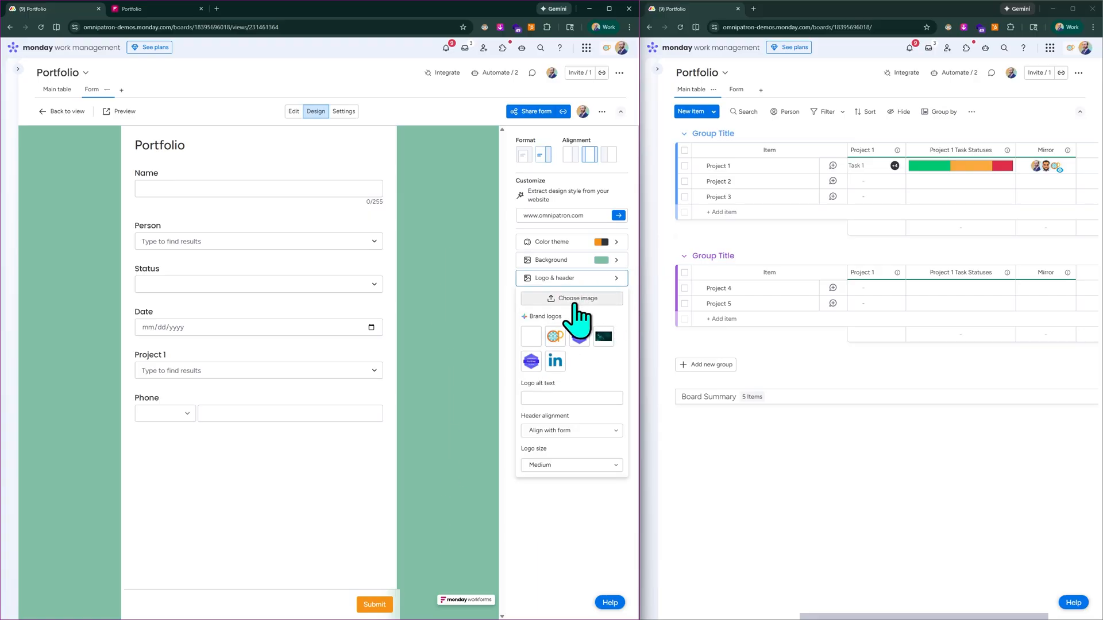
pyautogui.click(552, 337)
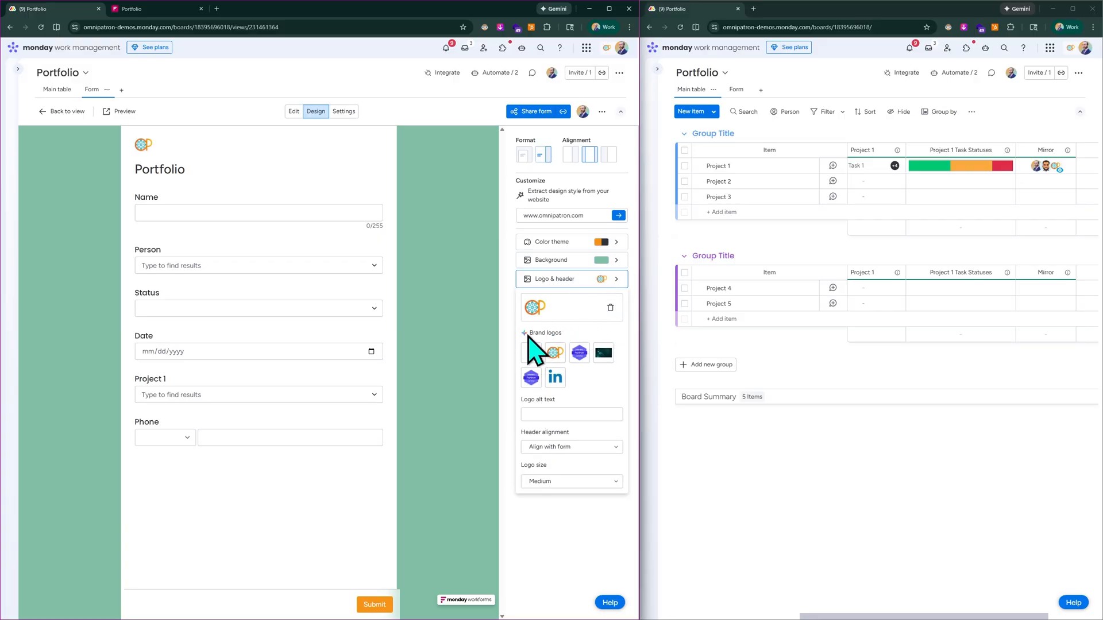
pyautogui.scroll(5, 528, 338)
pyautogui.hscroll(2, 520, 339)
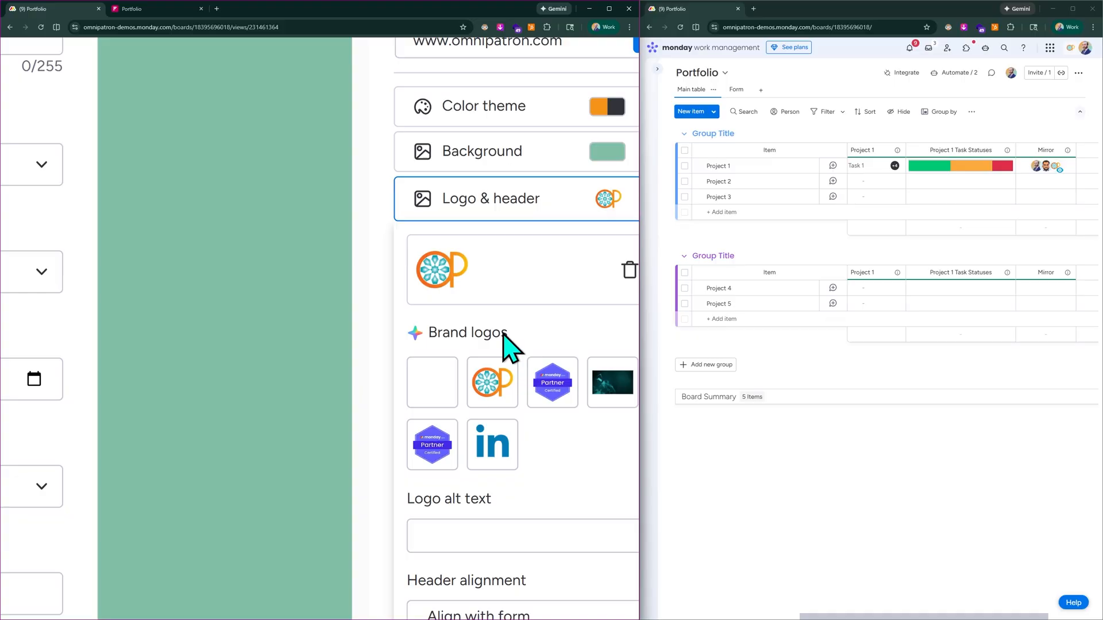
pyautogui.scroll(4, 416, 340)
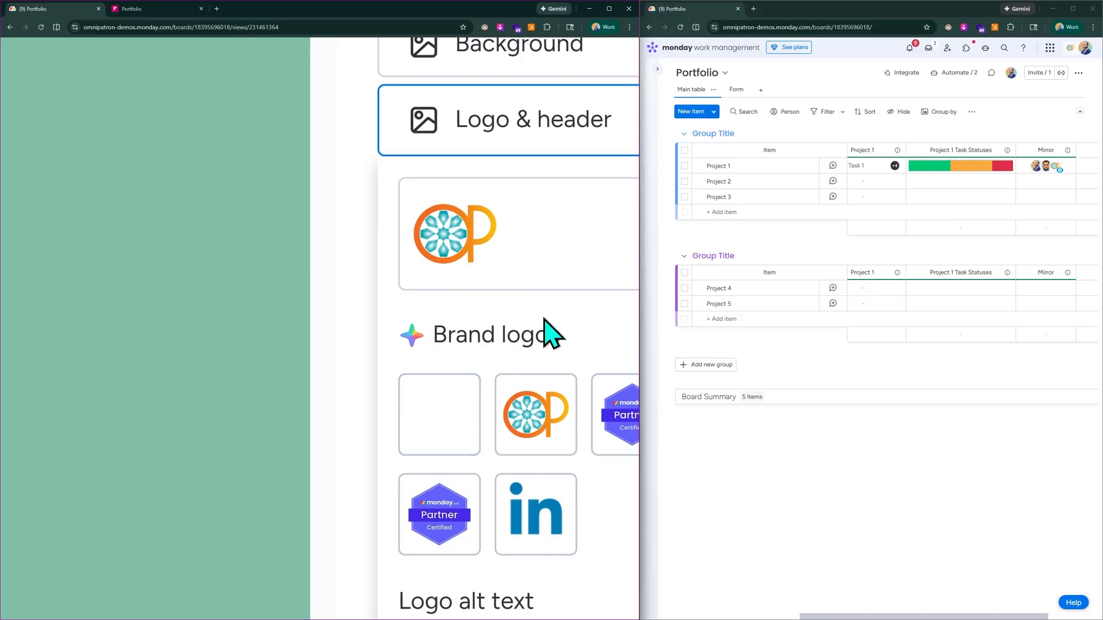
pyautogui.scroll(-5, 549, 333)
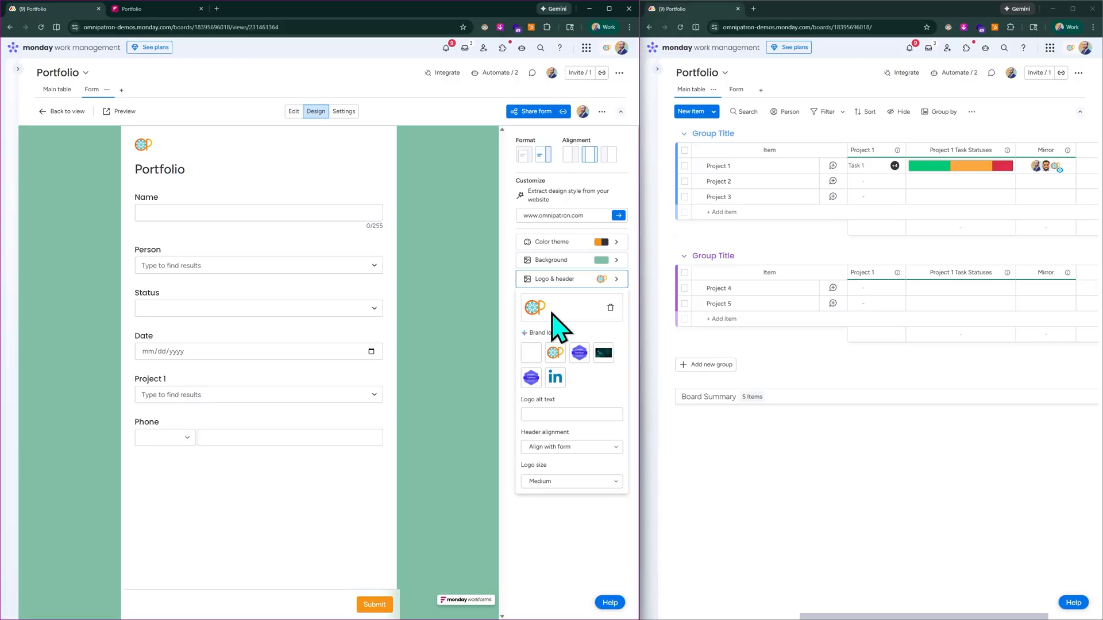
pyautogui.scroll(3, 564, 353)
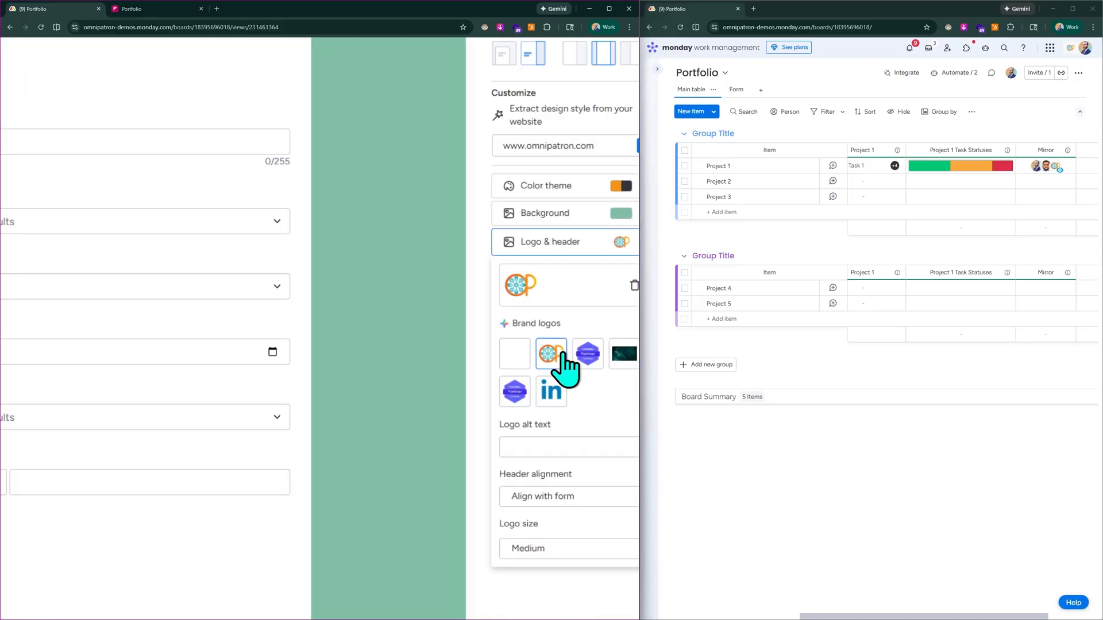
pyautogui.scroll(4, 566, 368)
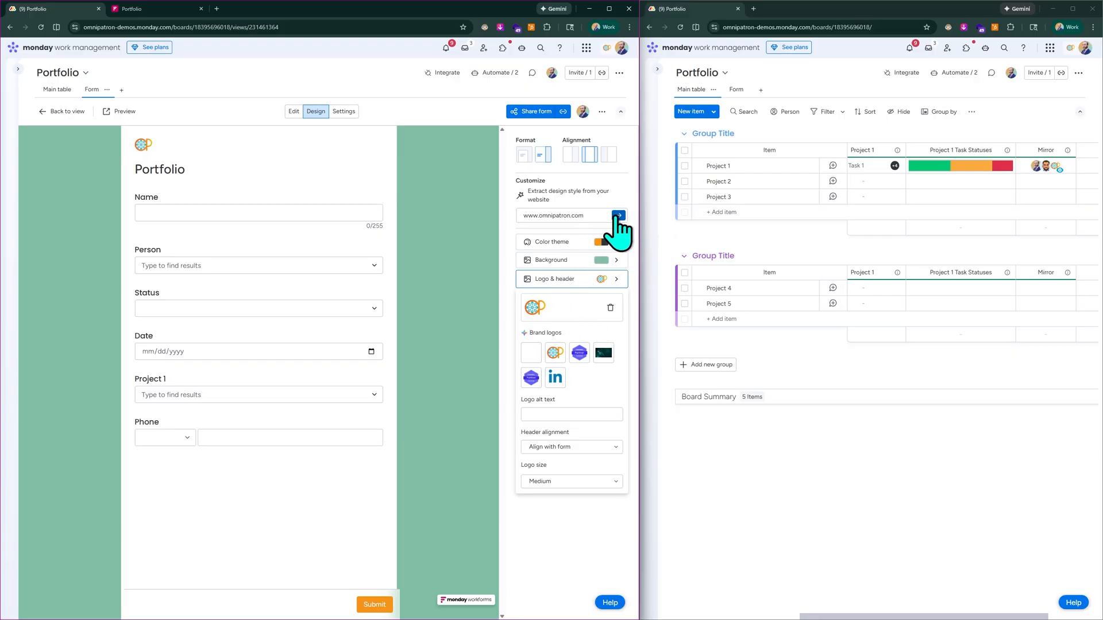
pyautogui.click(618, 280)
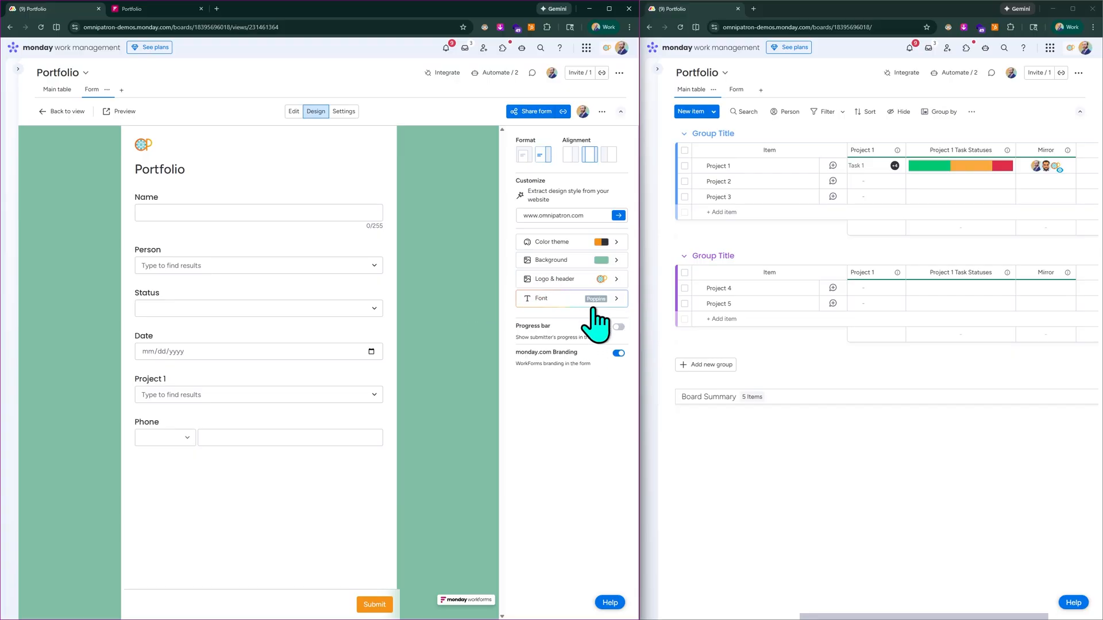
# Step: Check the brand fonts offered for the form and choose Poppins as its font
pyautogui.click(603, 300)
pyautogui.scroll(5, 588, 321)
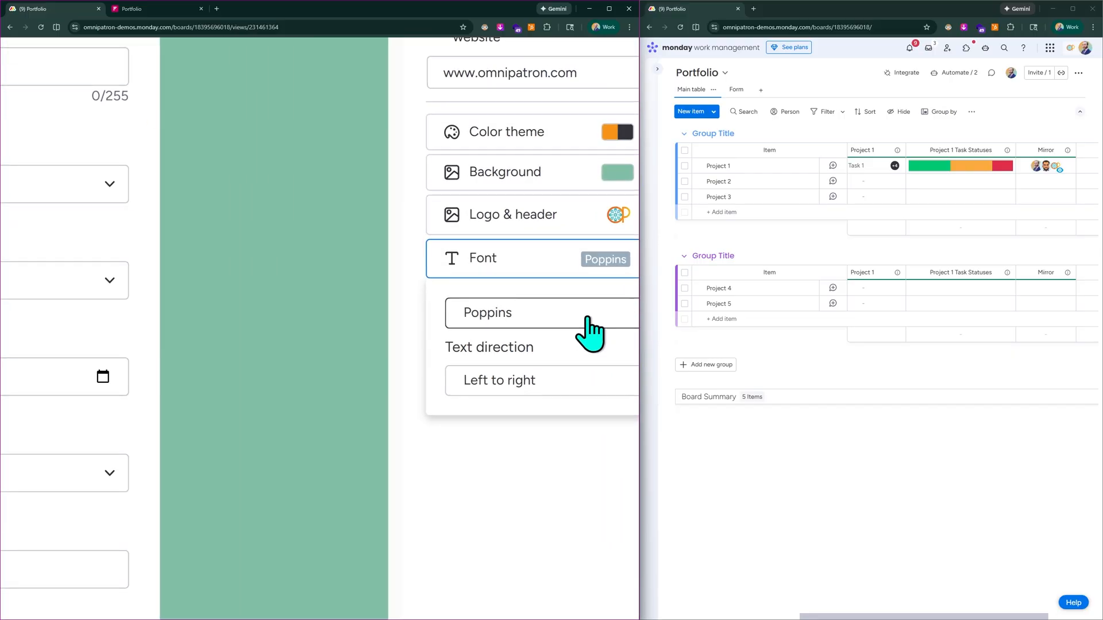
pyautogui.hscroll(1, 574, 316)
pyautogui.click(555, 313)
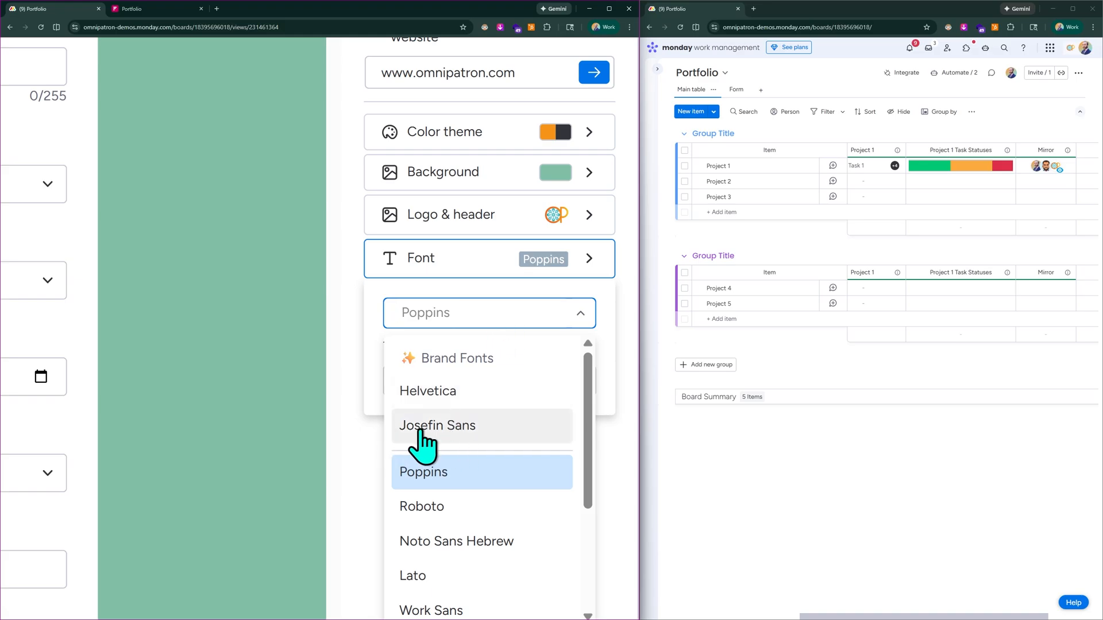
pyautogui.click(495, 317)
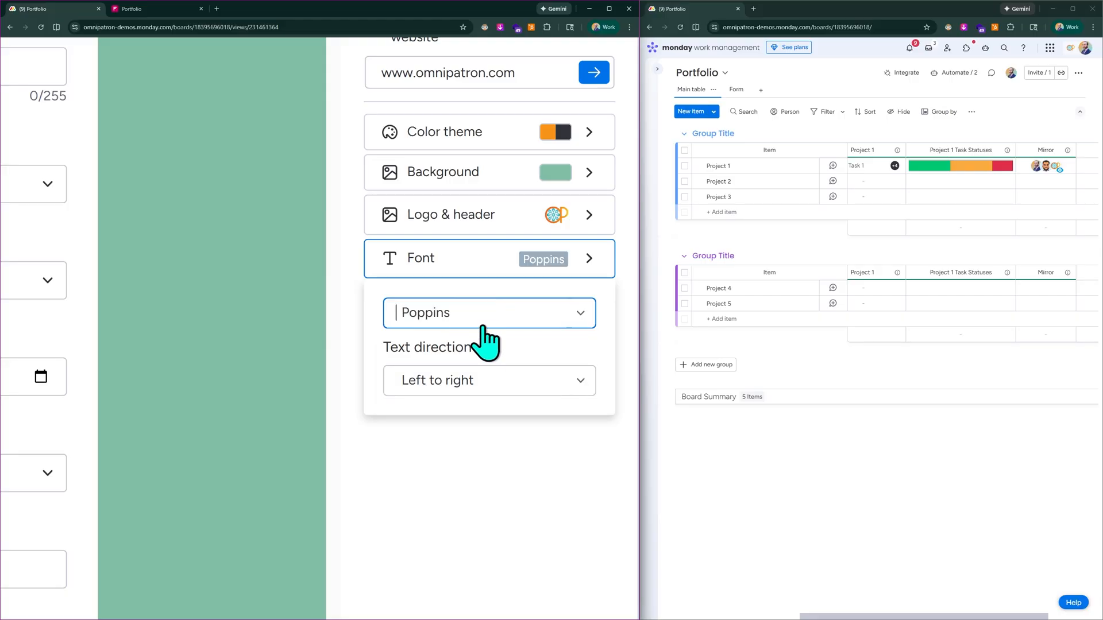
pyautogui.click(494, 325)
pyautogui.click(457, 424)
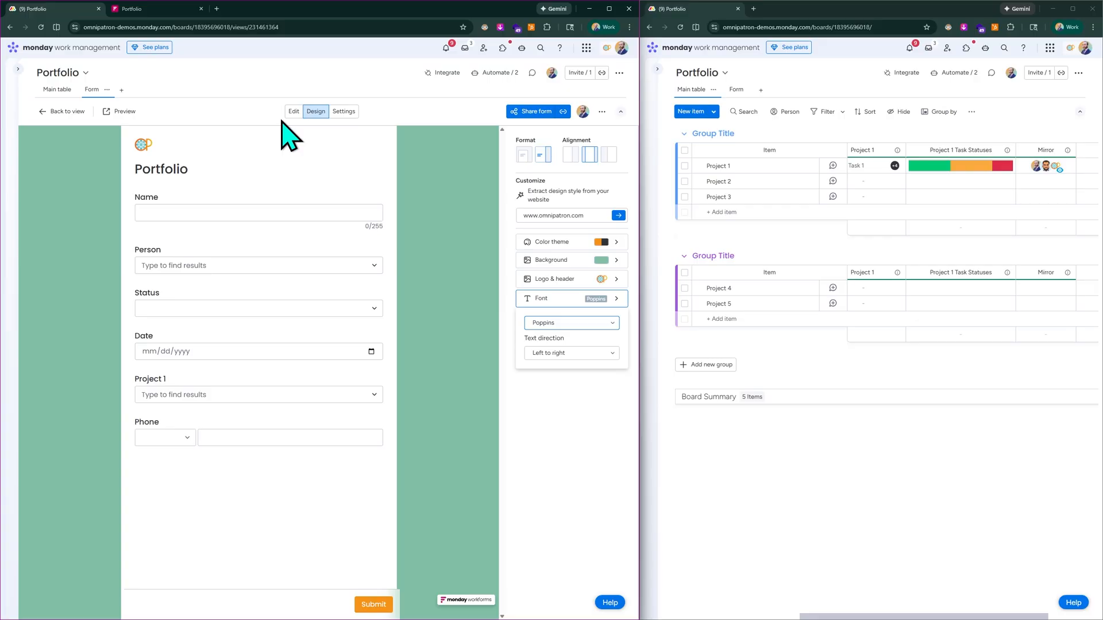
# Step: Open the form's settings, widen its window and examine the general settings from multiple submissions to AI translation and form language
pyautogui.click(344, 111)
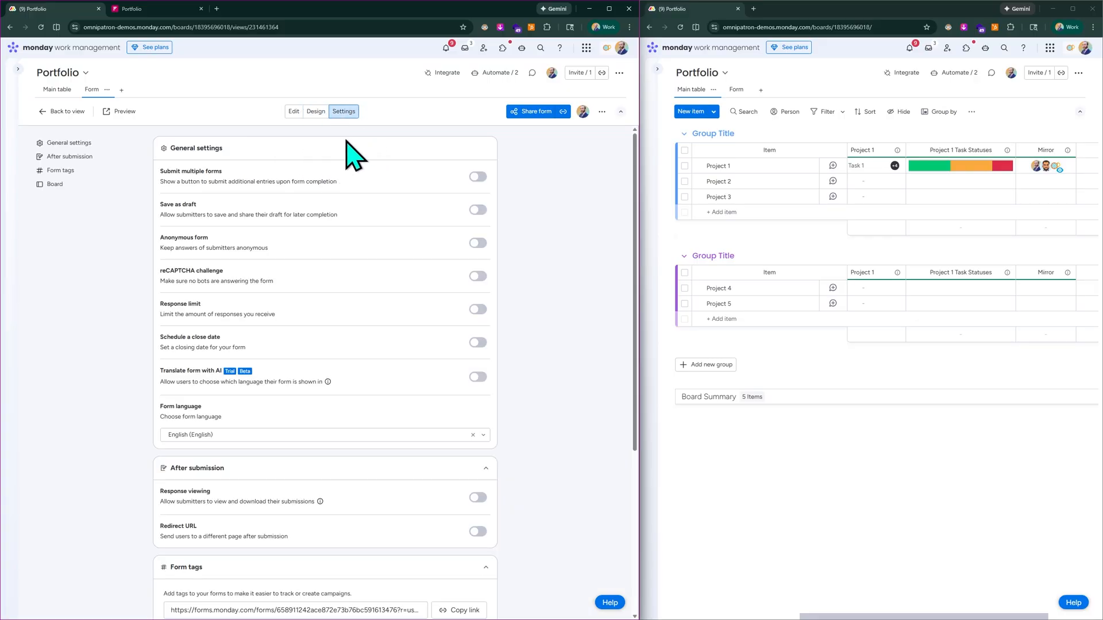
pyautogui.scroll(2, 357, 148)
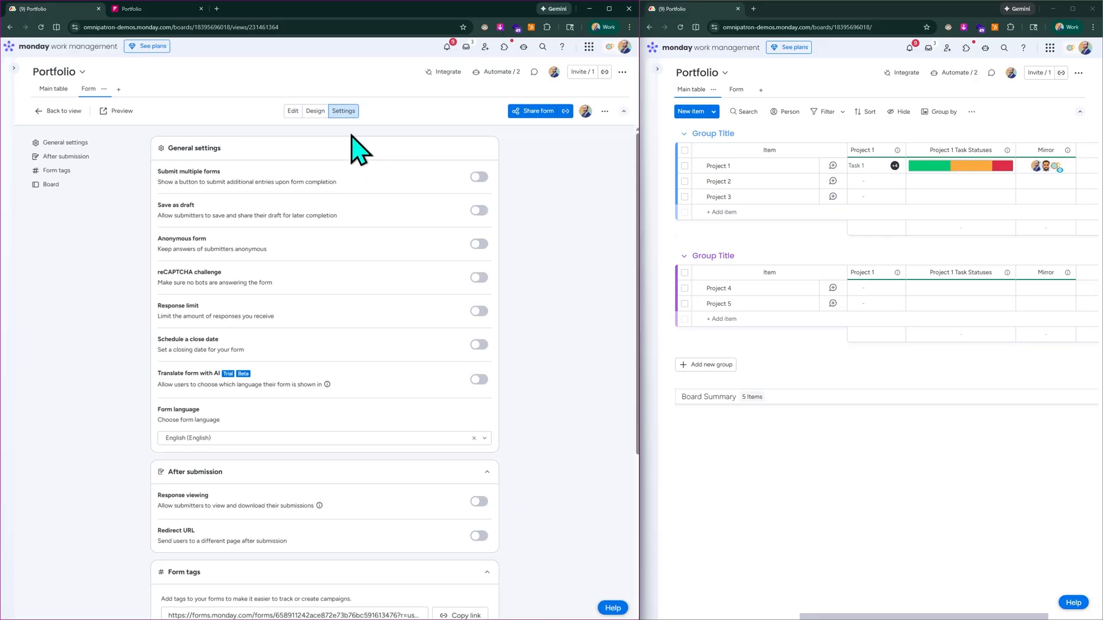
pyautogui.moveTo(640, 250); pyautogui.dragTo(874, 256)
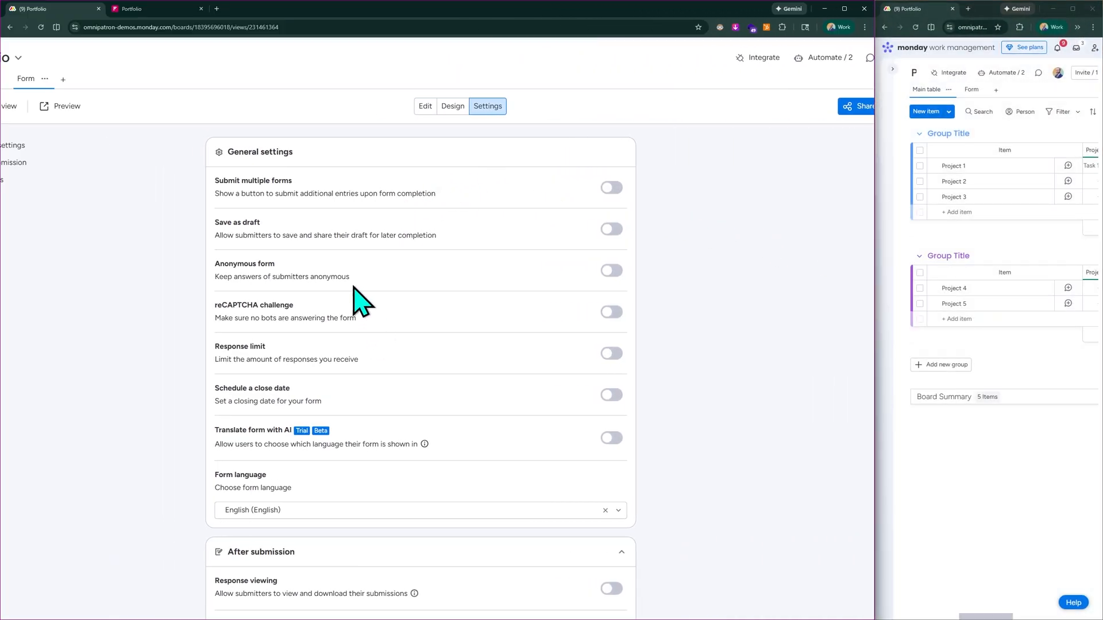
pyautogui.hscroll(-2, 70, 200)
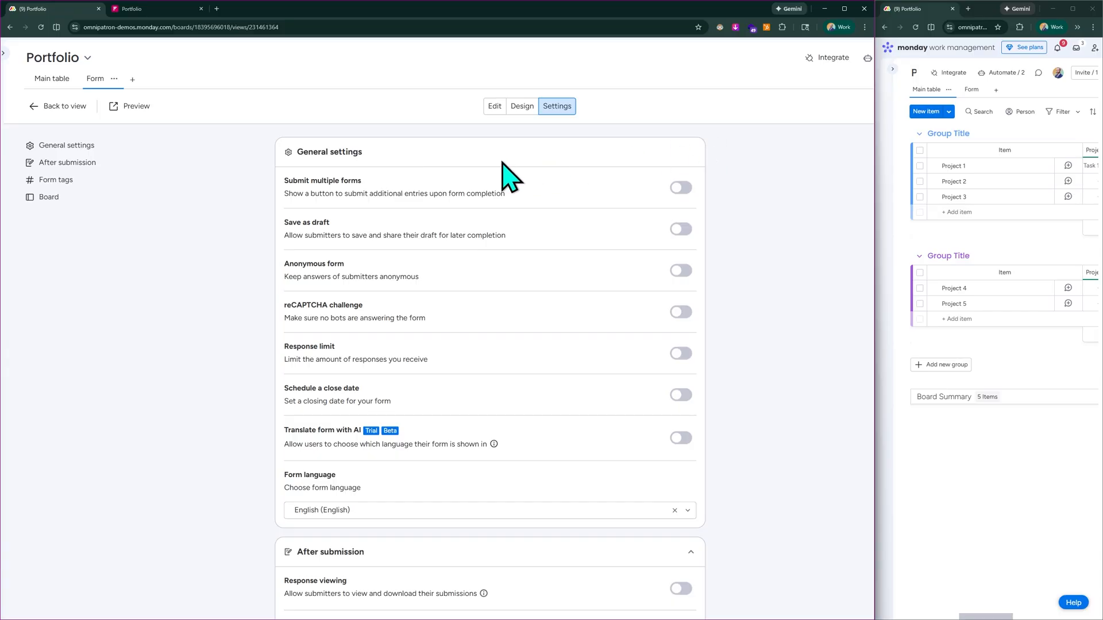
pyautogui.scroll(3, 500, 155)
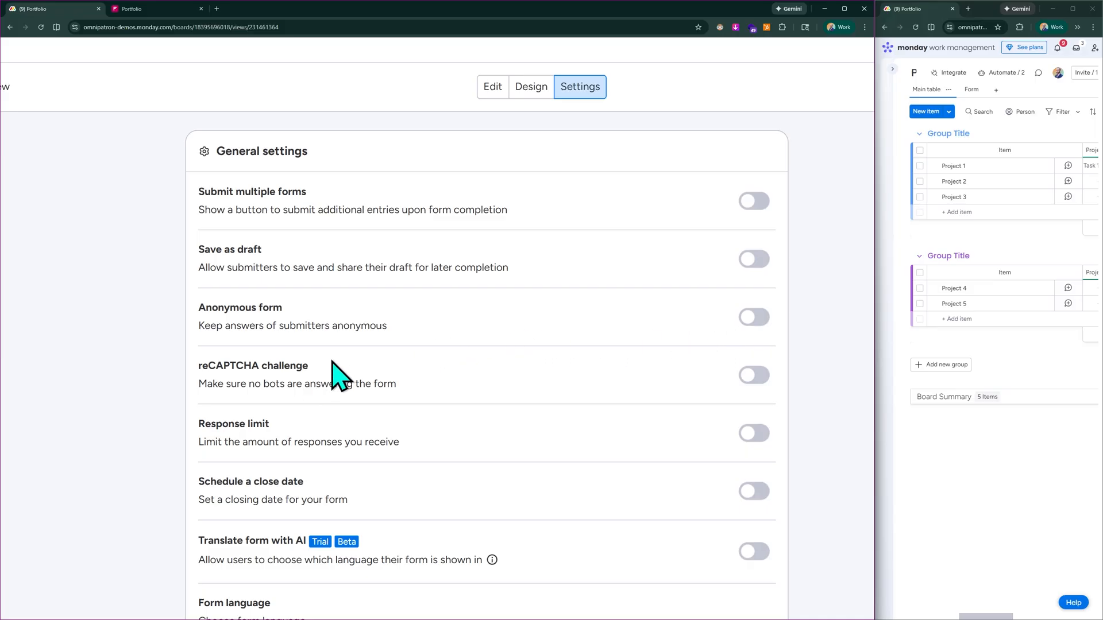
pyautogui.scroll(-2, 338, 377)
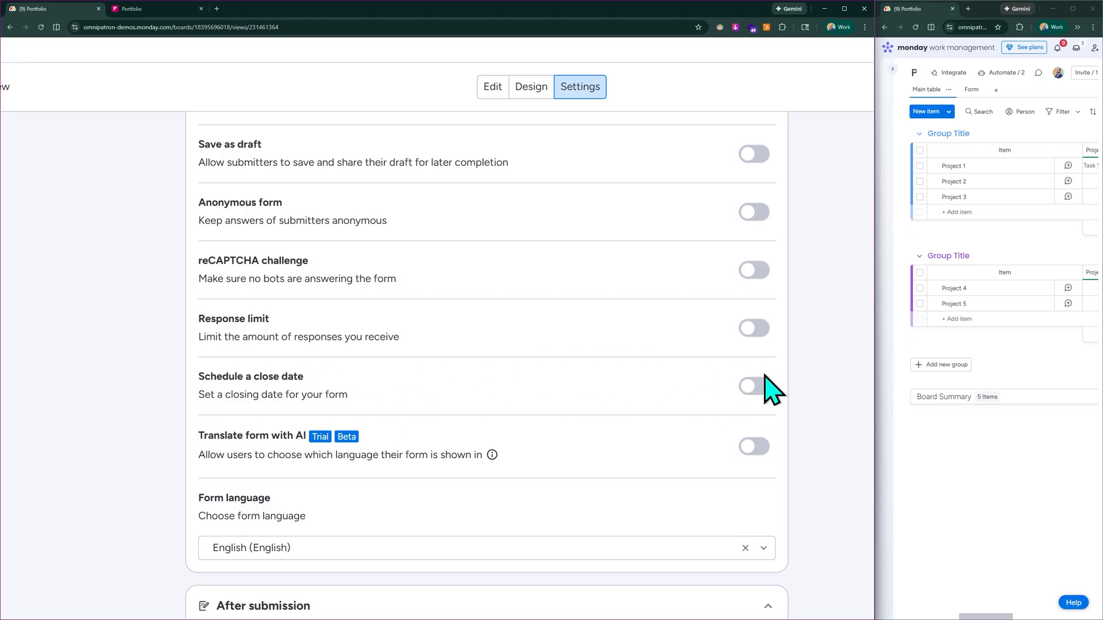
pyautogui.scroll(-2, 414, 402)
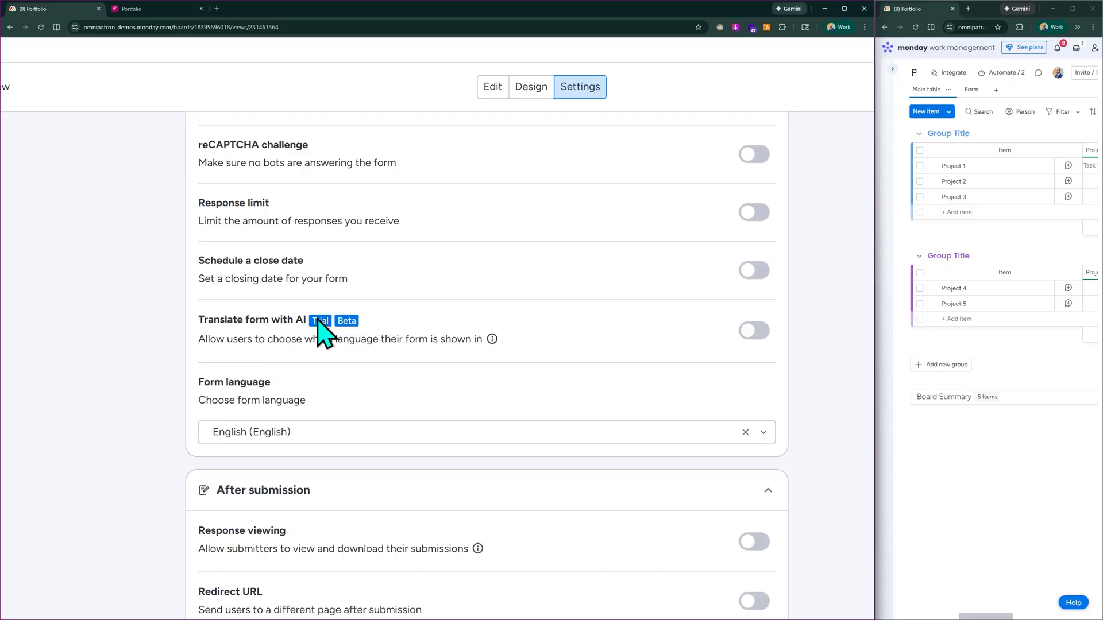
pyautogui.scroll(5, 325, 322)
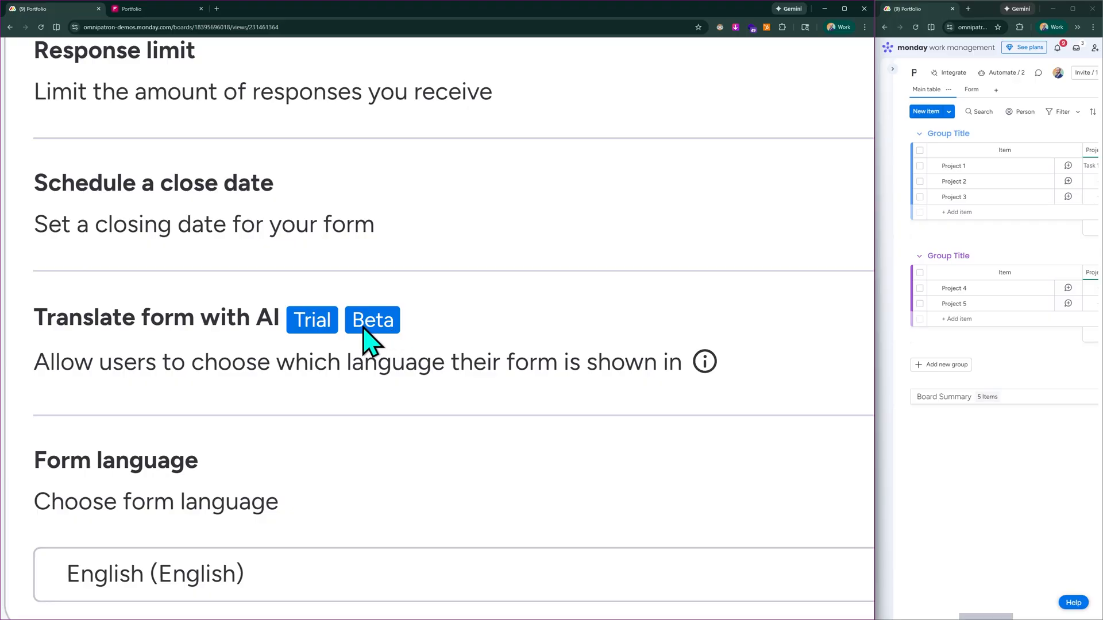
pyautogui.scroll(-5, 371, 339)
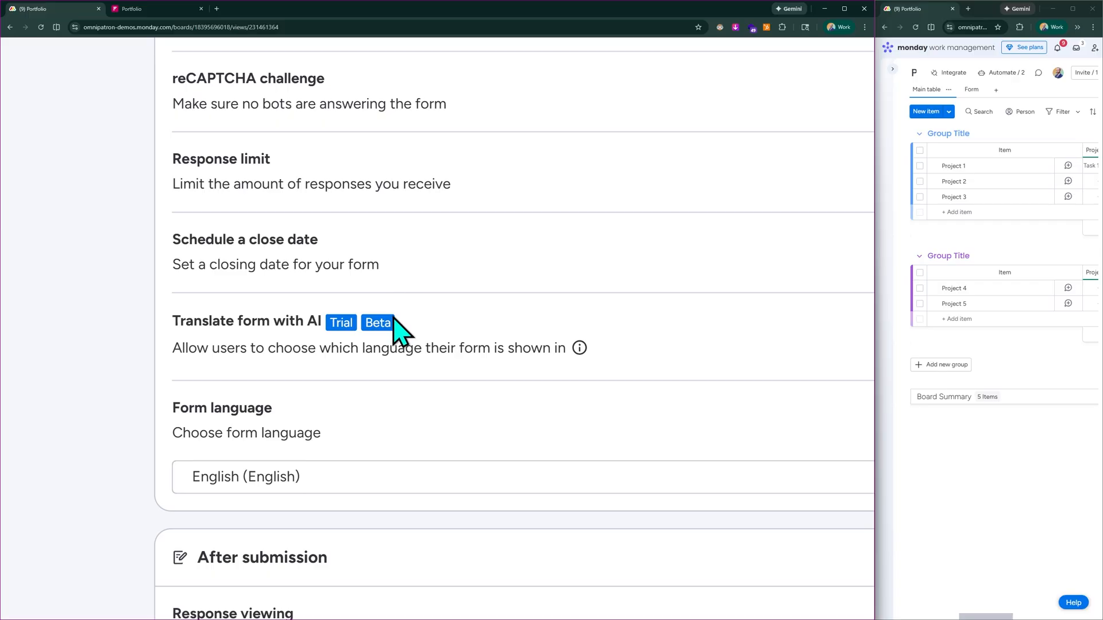
pyautogui.scroll(-5, 400, 326)
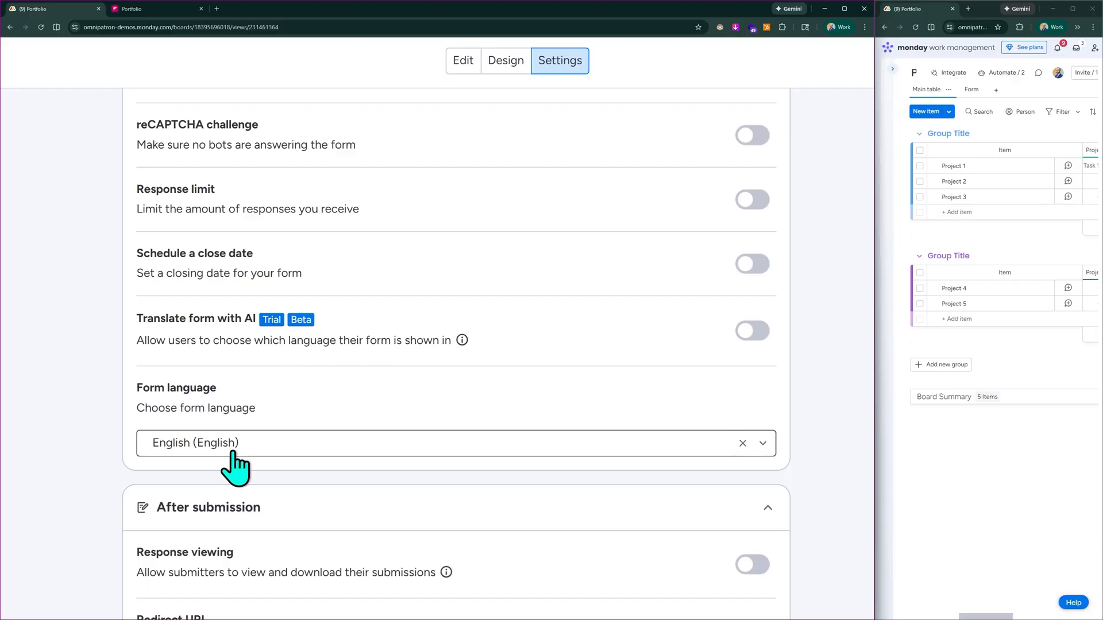
# Step: Review the form's after-submission, form tags and board settings, including the syncing of questions and column titles
pyautogui.scroll(-4, 397, 379)
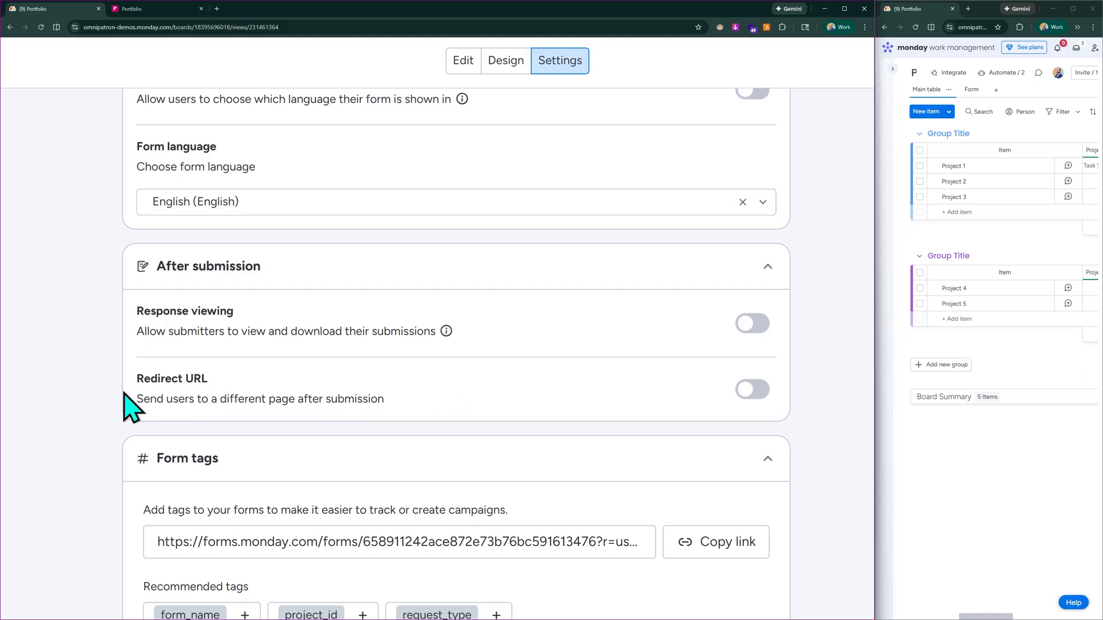
pyautogui.scroll(-4, 356, 405)
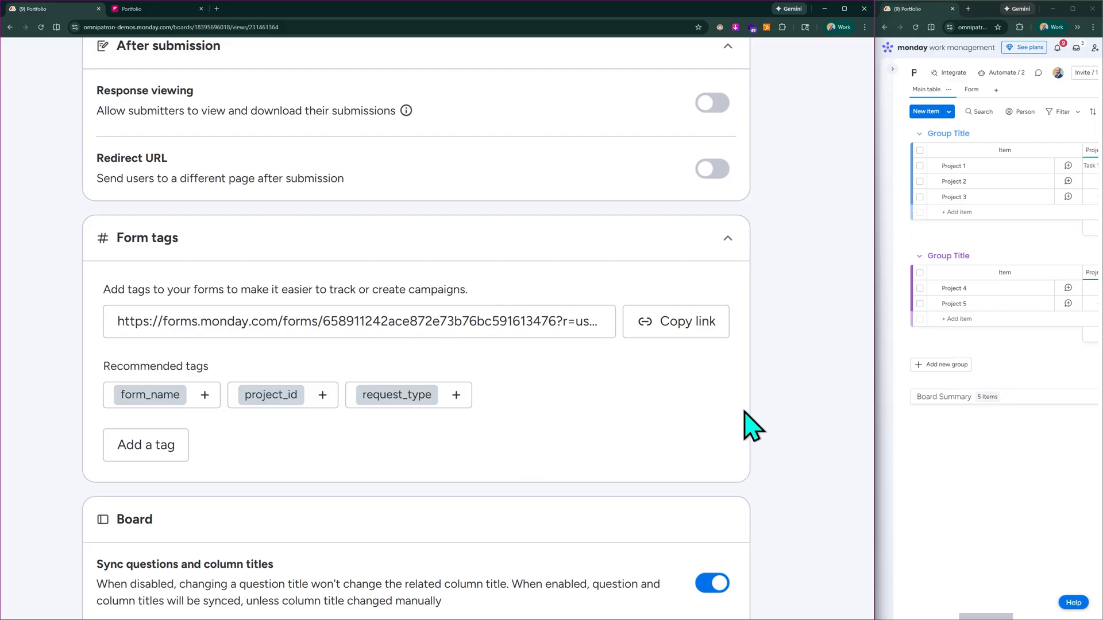
pyautogui.scroll(-3, 718, 439)
pyautogui.scroll(-1, 476, 316)
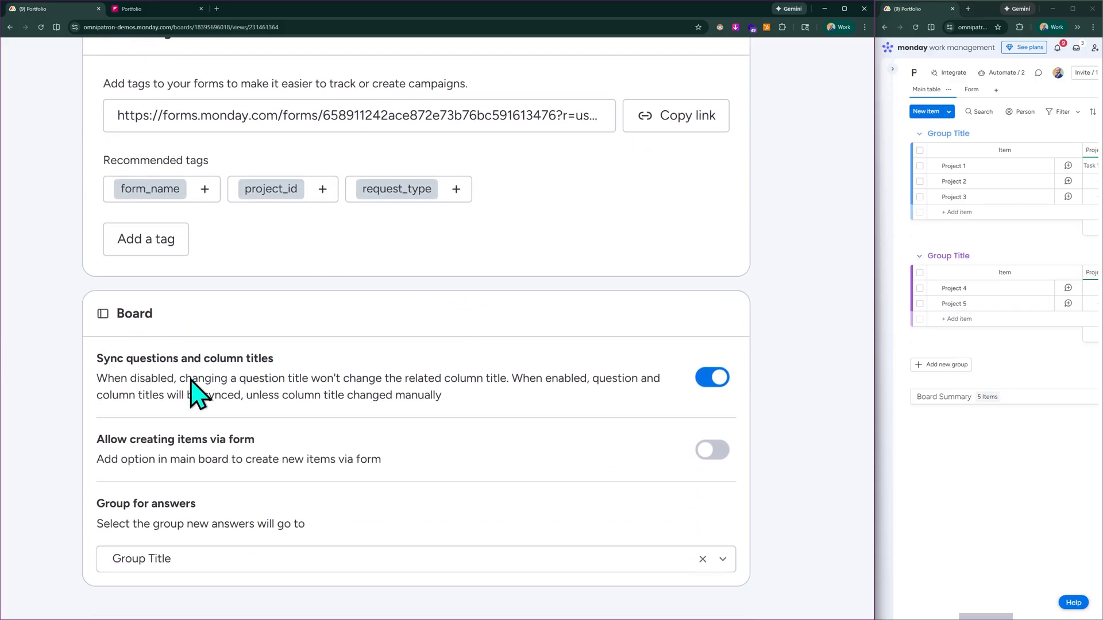
pyautogui.hscroll(1, 238, 348)
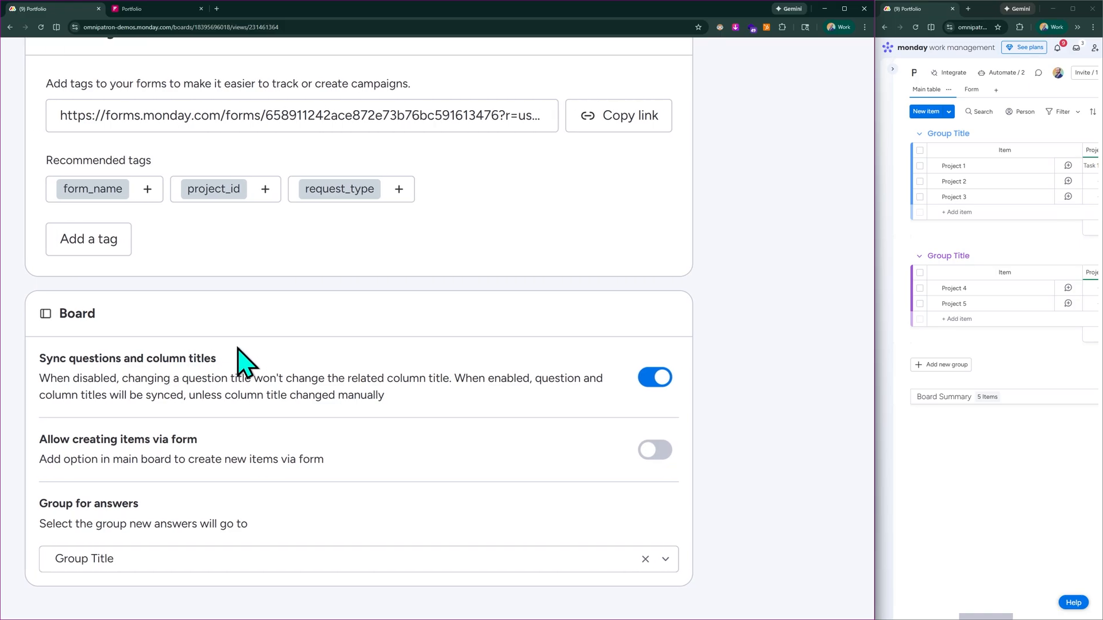
pyautogui.keyDown('ctrl'); pyautogui.scroll(-3, 238, 348); pyautogui.keyUp('ctrl')
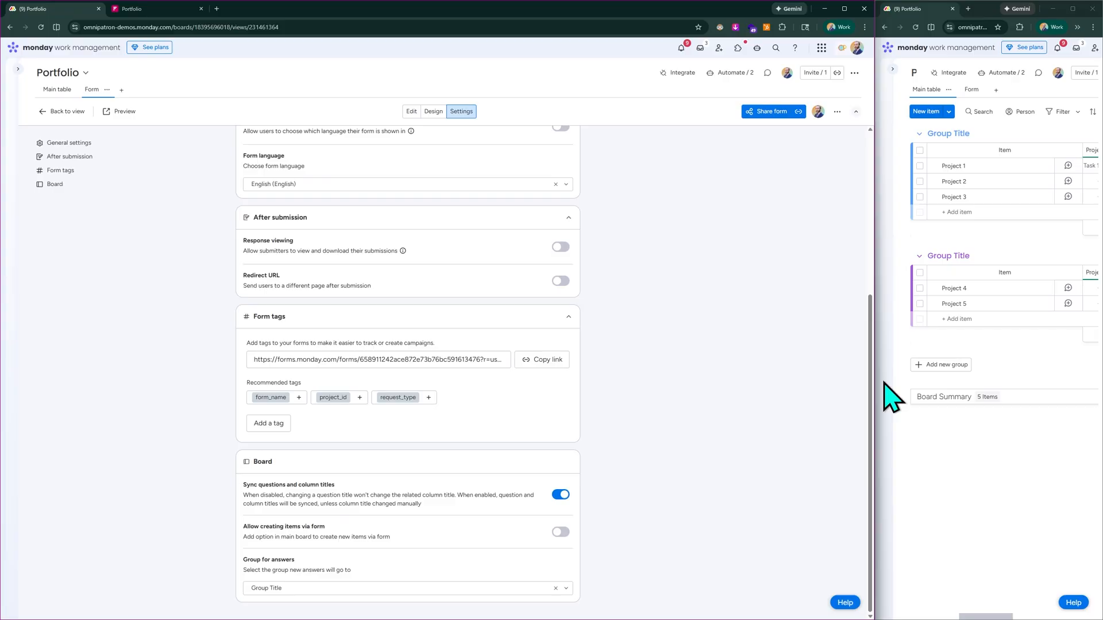
# Step: Narrow the form's window, return to editing its questions and bring the board's Person, Status and Date columns into view
pyautogui.moveTo(872, 381); pyautogui.dragTo(524, 396)
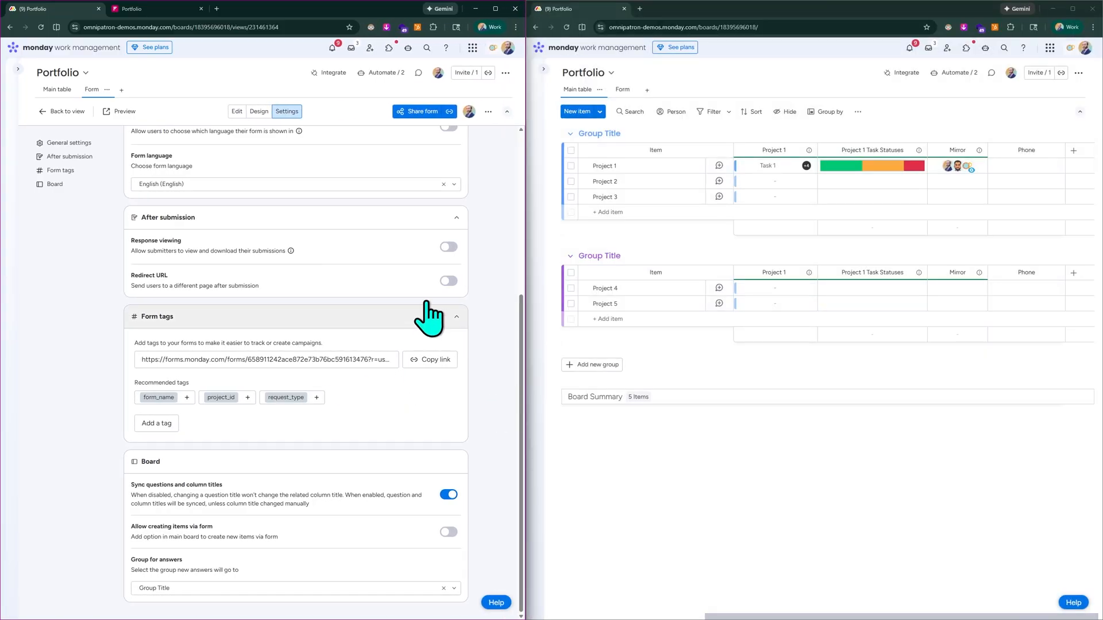
pyautogui.click(236, 112)
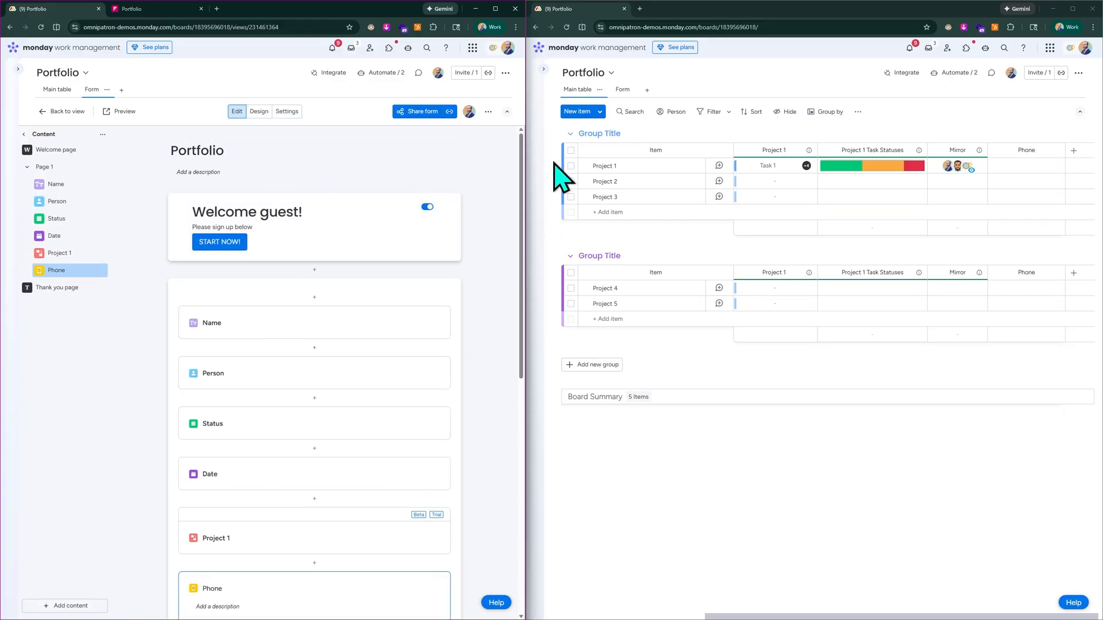
pyautogui.hscroll(-5, 830, 196)
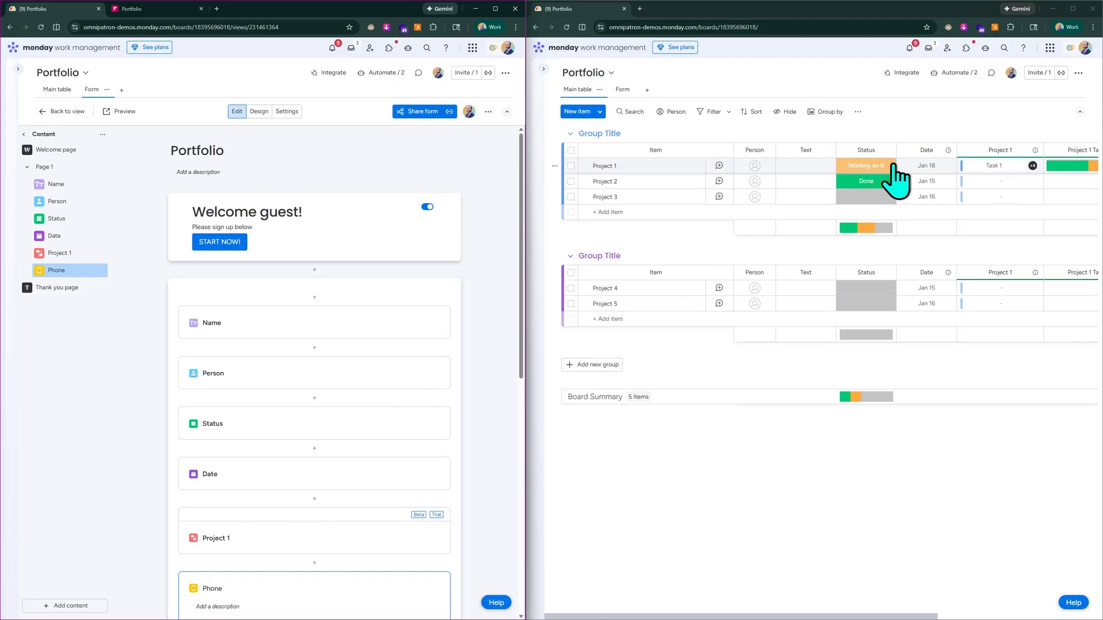
# Step: Rename the form's Status question to PROJECT STATUS and commit the new title
pyautogui.scroll(5, 879, 153)
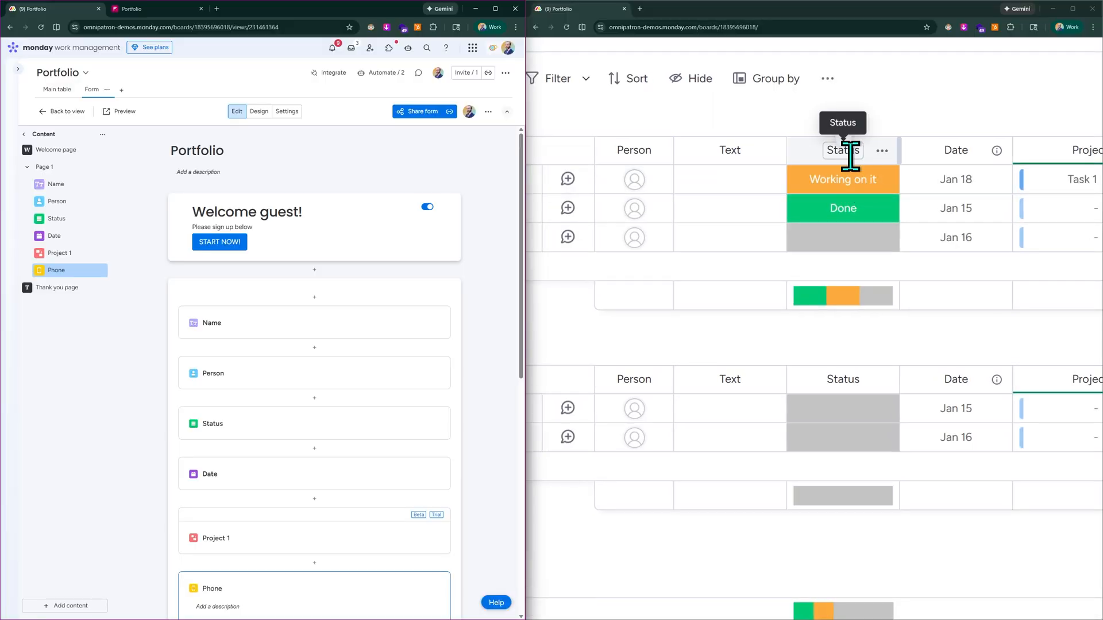
pyautogui.click(236, 424)
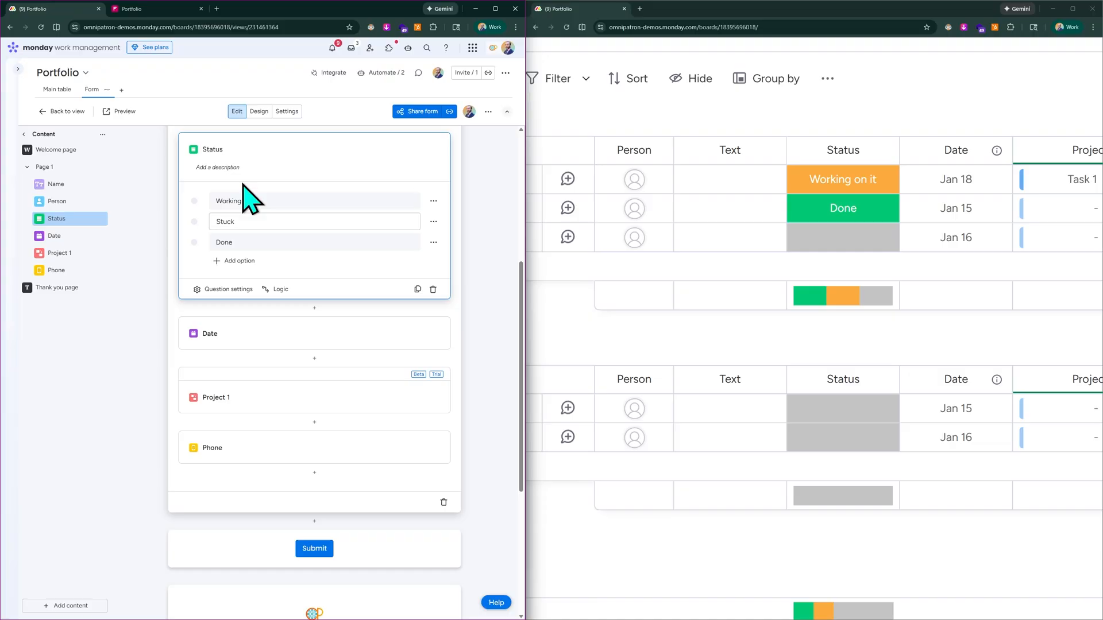
pyautogui.scroll(5, 248, 169)
pyautogui.scroll(1, 235, 158)
pyautogui.click(188, 189)
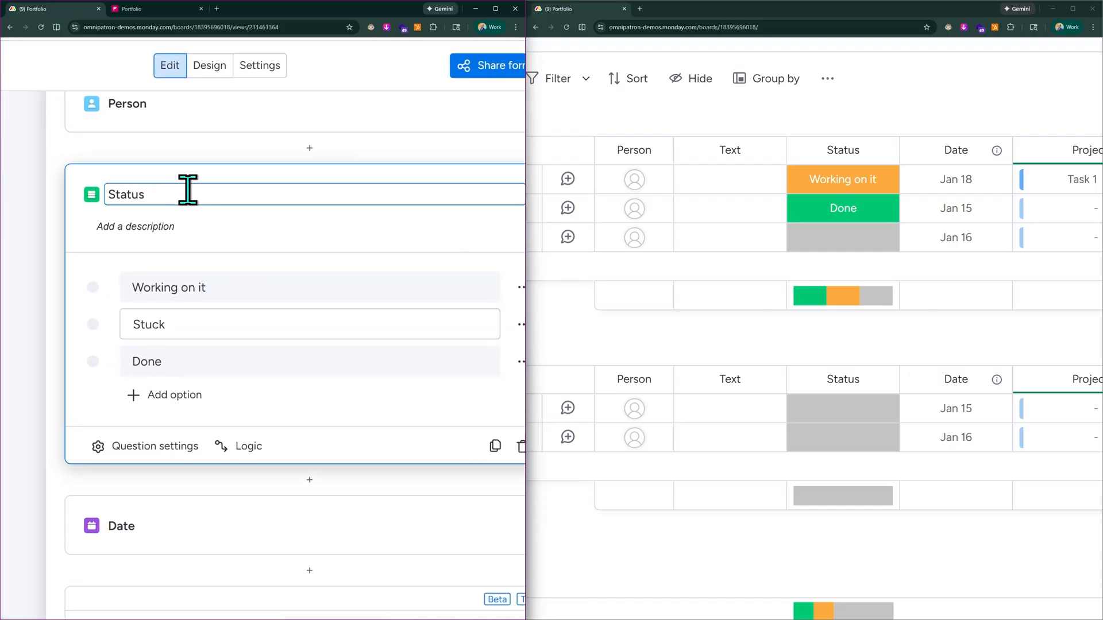
pyautogui.doubleClick(188, 190)
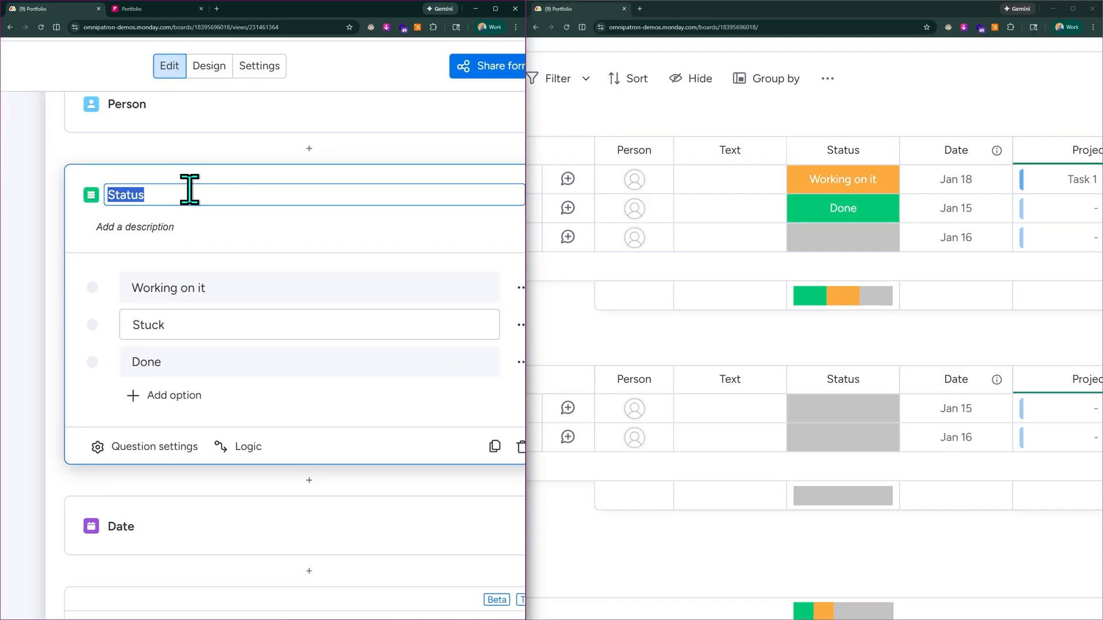
pyautogui.write('PROJECT STATUS')
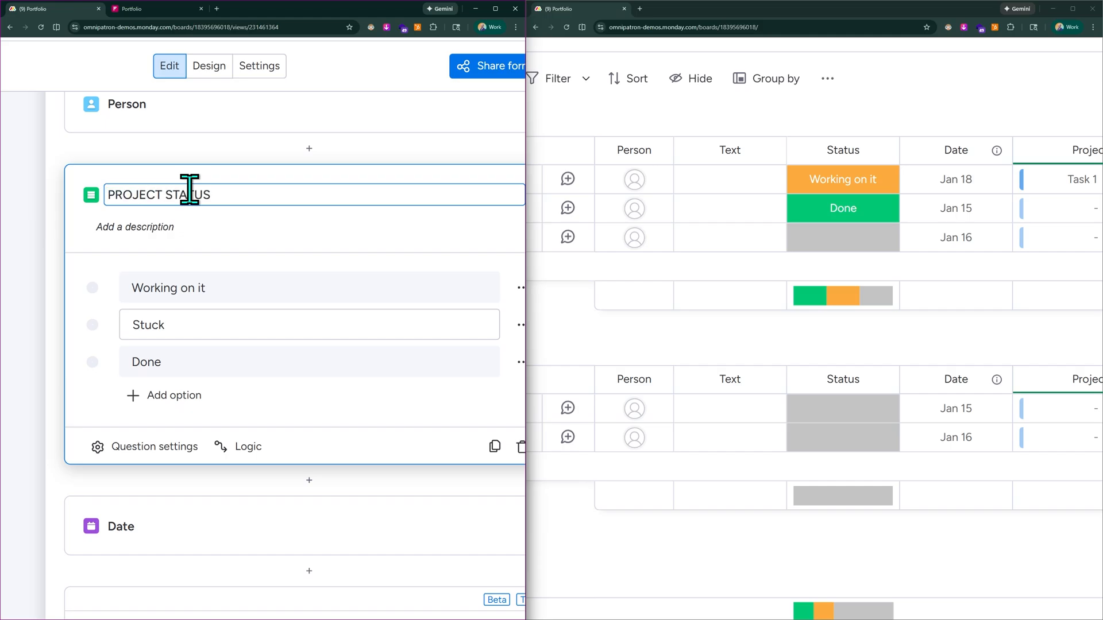
pyautogui.click(222, 230)
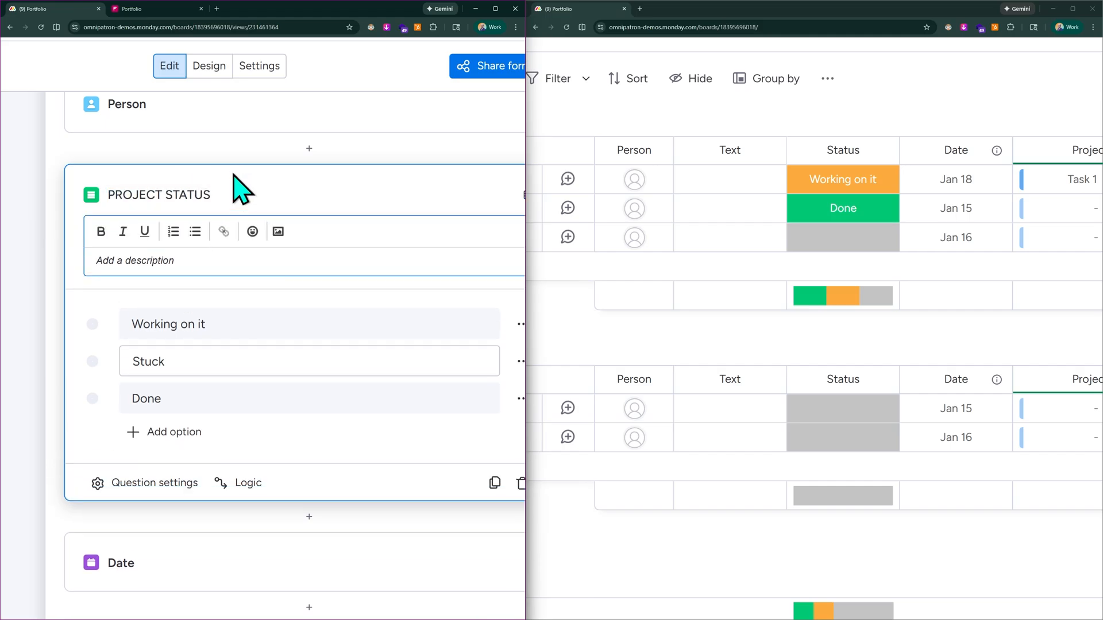
pyautogui.click(213, 160)
pyautogui.scroll(-3, 213, 160)
pyautogui.scroll(3, 214, 160)
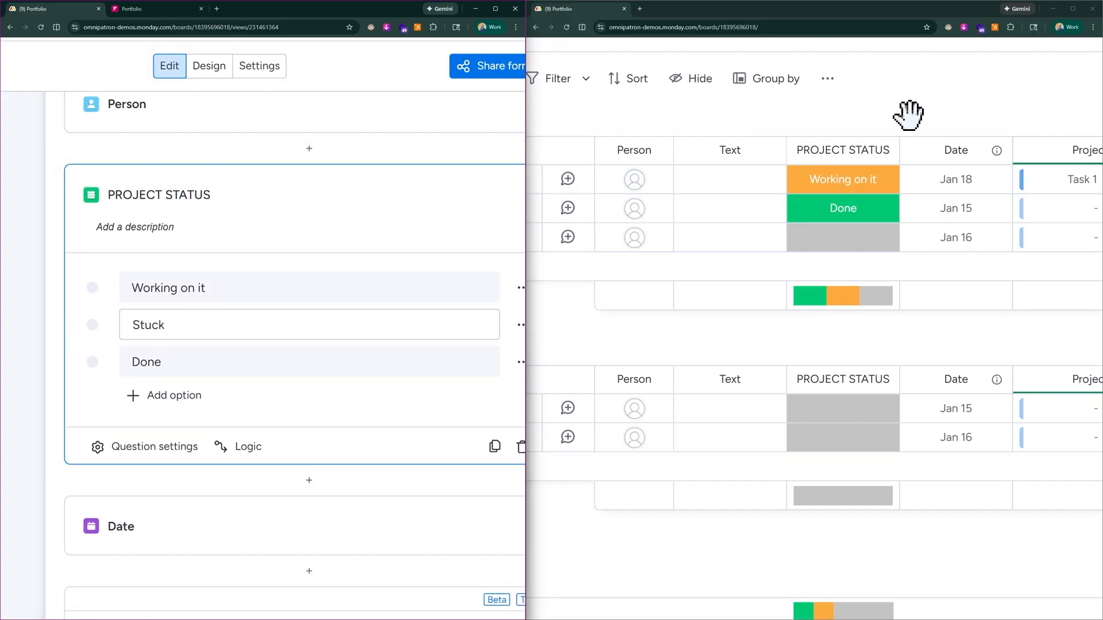
# Step: Rename the board's PROJECT STATUS column to JUST A STATUS and compare it with the form question's title
pyautogui.click(824, 151)
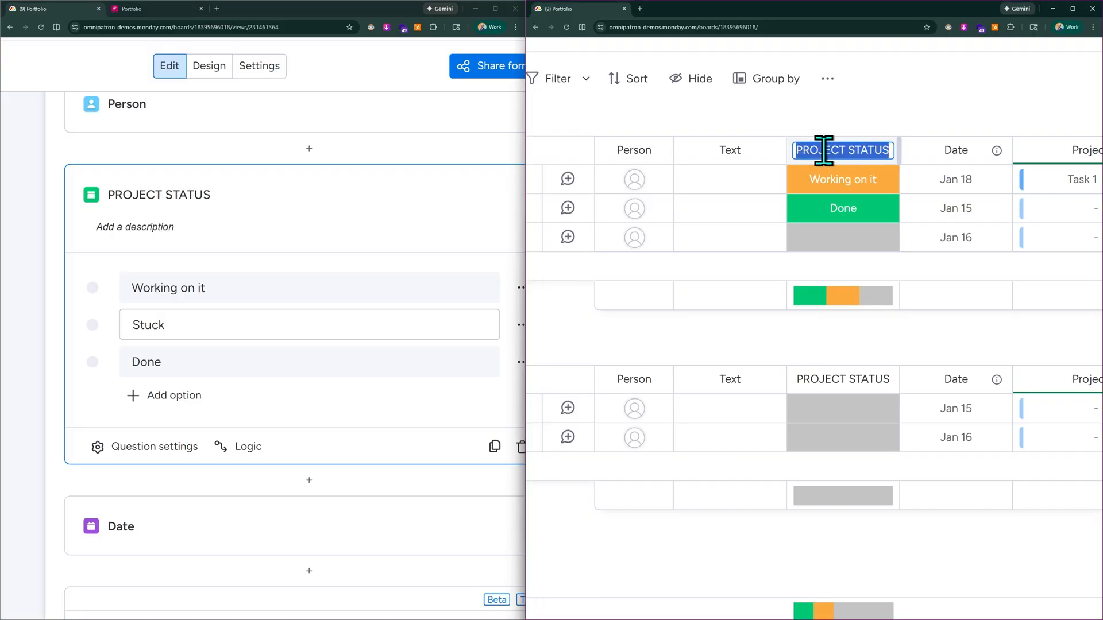
pyautogui.write('JUST')
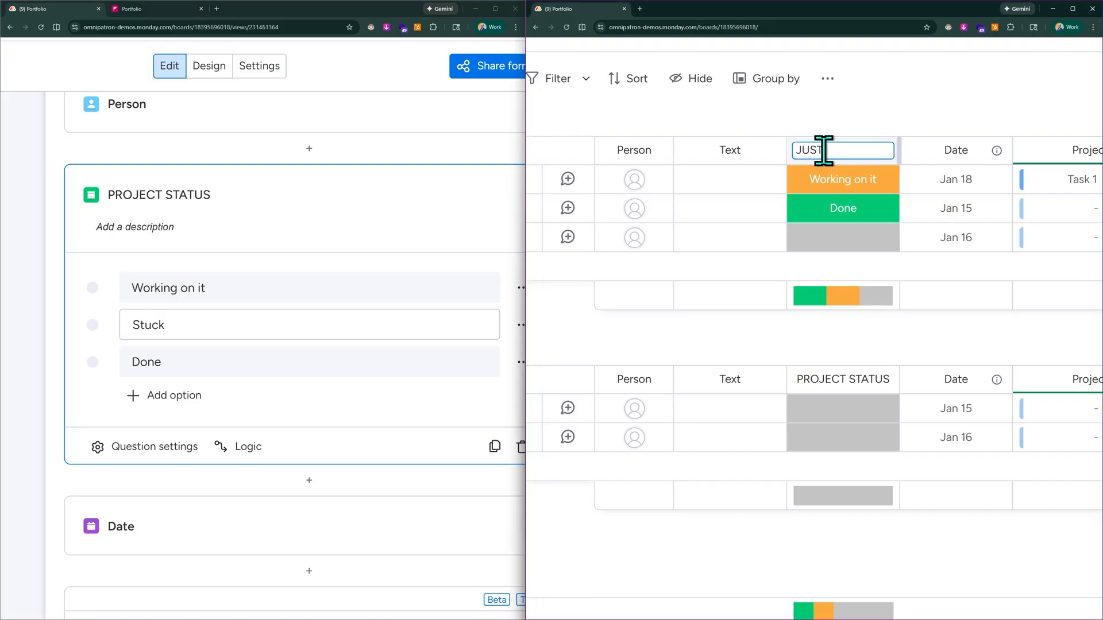
pyautogui.write(' A STATUS')
pyautogui.press('Return')
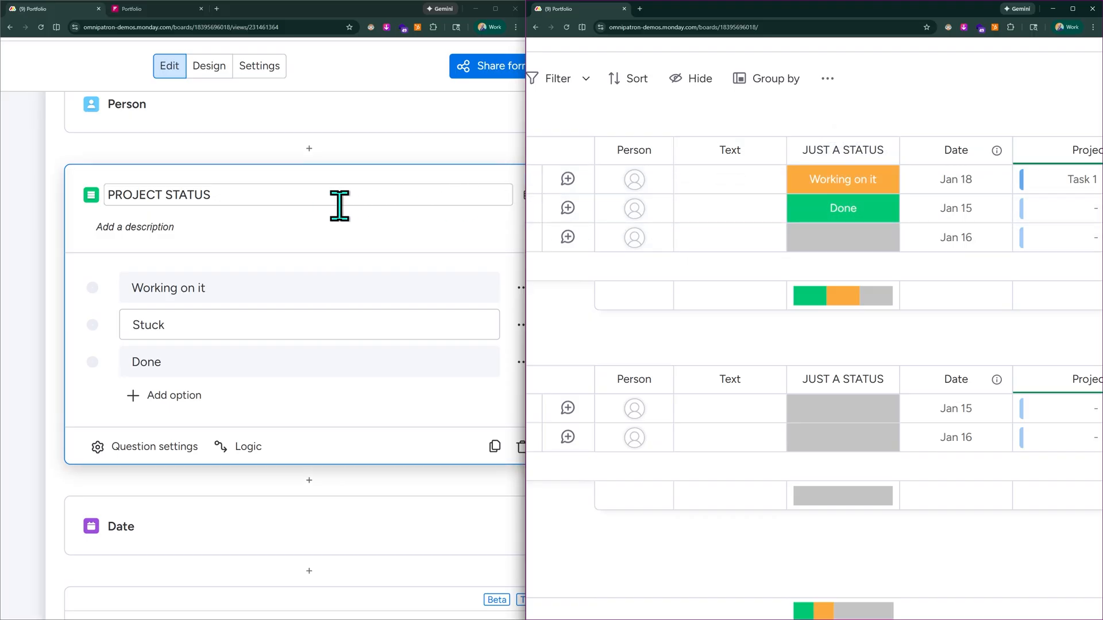
pyautogui.scroll(-5, 384, 140)
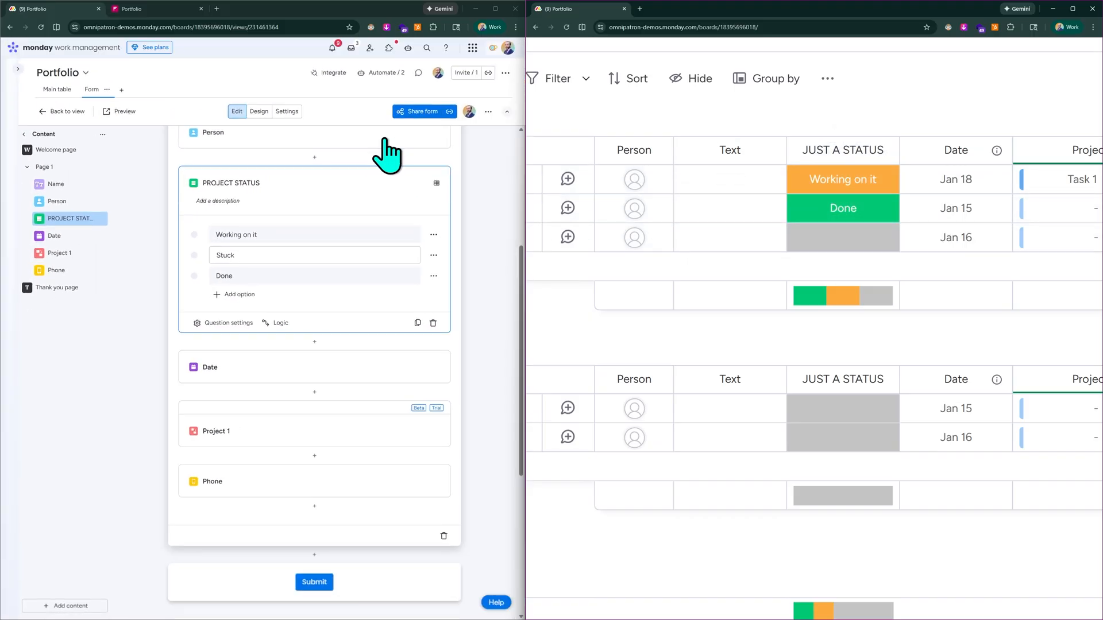
pyautogui.scroll(2, 485, 184)
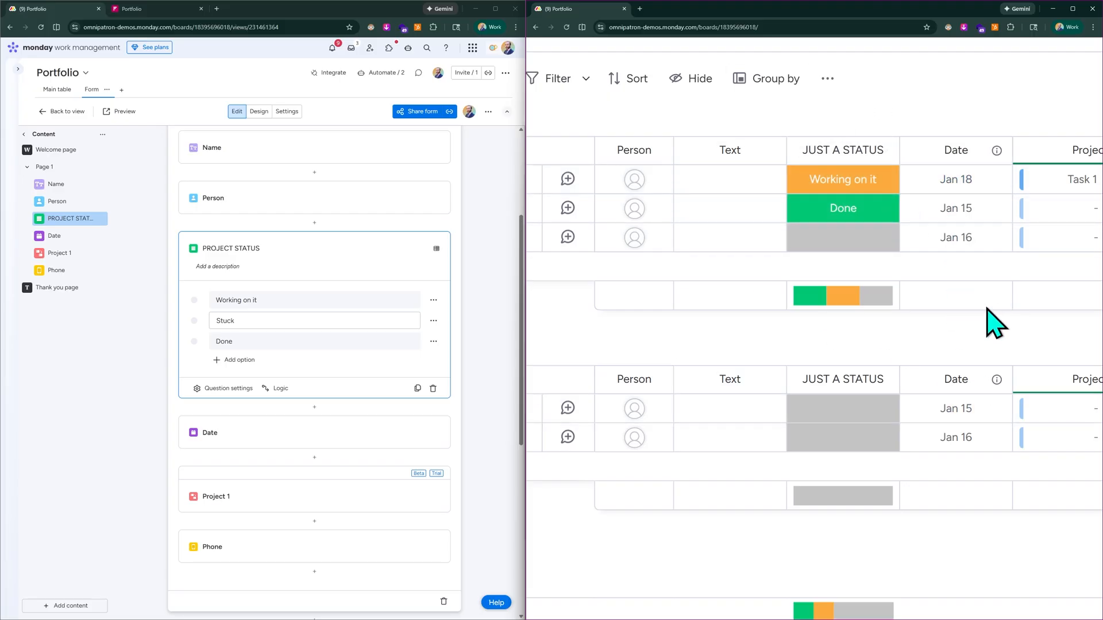
# Step: Review the setting for syncing questions and column titles in the form's board settings
pyautogui.click(286, 112)
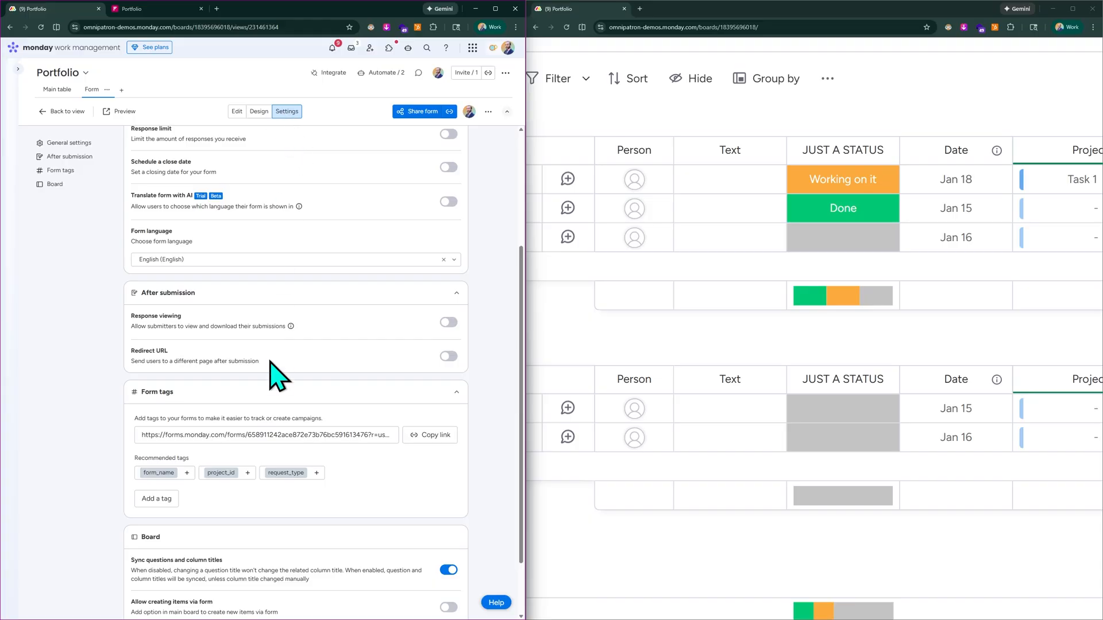
pyautogui.scroll(-2, 242, 425)
pyautogui.hotkey('ctrl', '+')
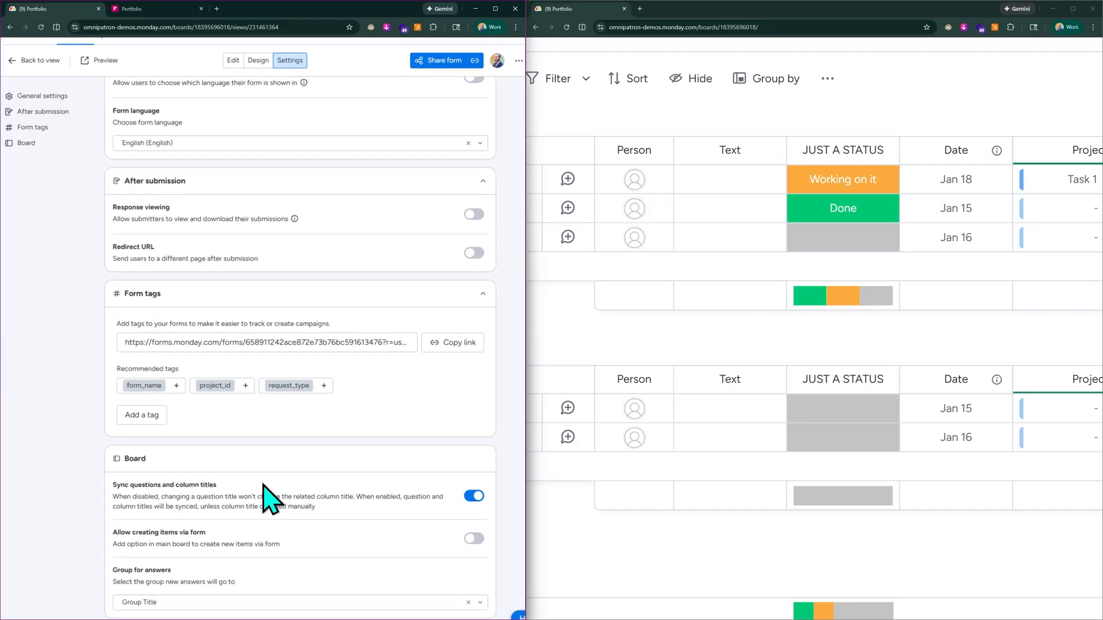
pyautogui.scroll(5, 217, 492)
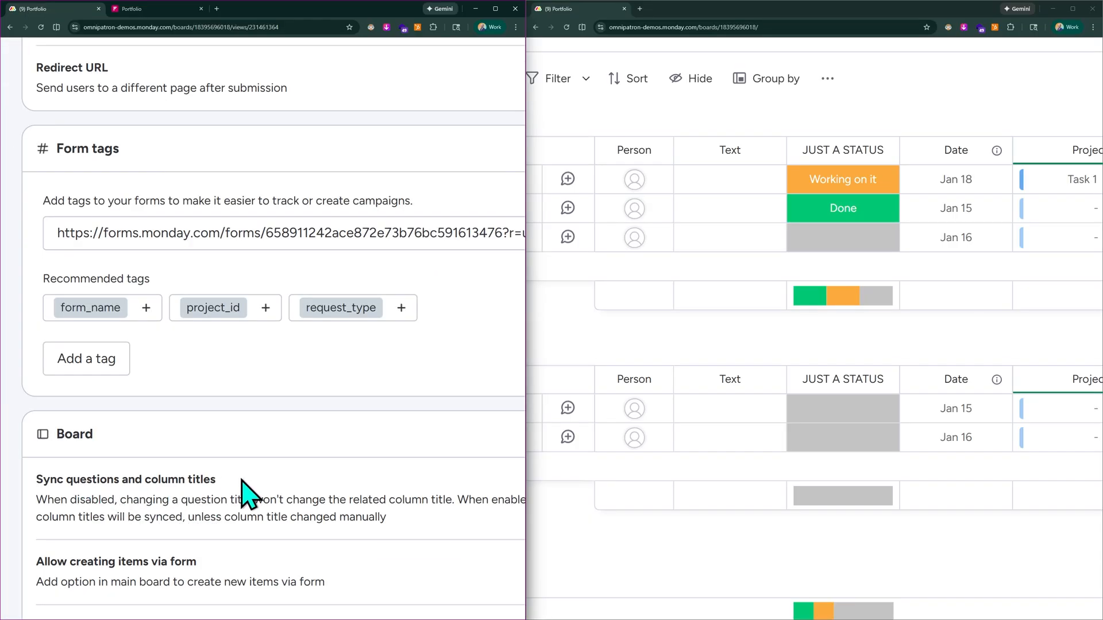
pyautogui.hscroll(2, 333, 489)
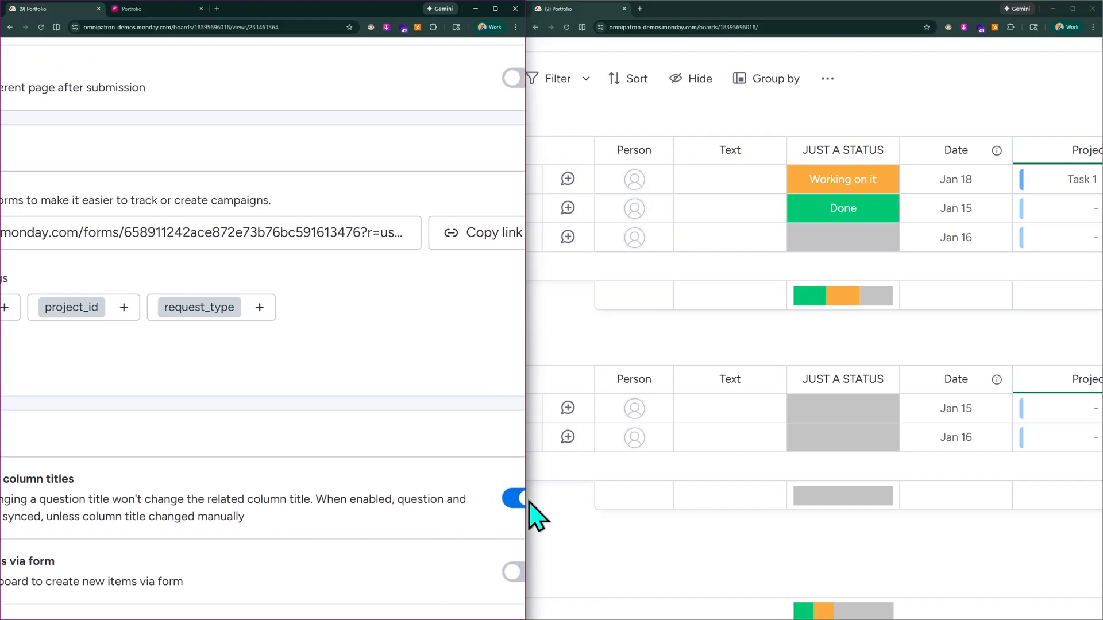
pyautogui.hscroll(2, 518, 500)
pyautogui.hotkey('ctrl', '0')
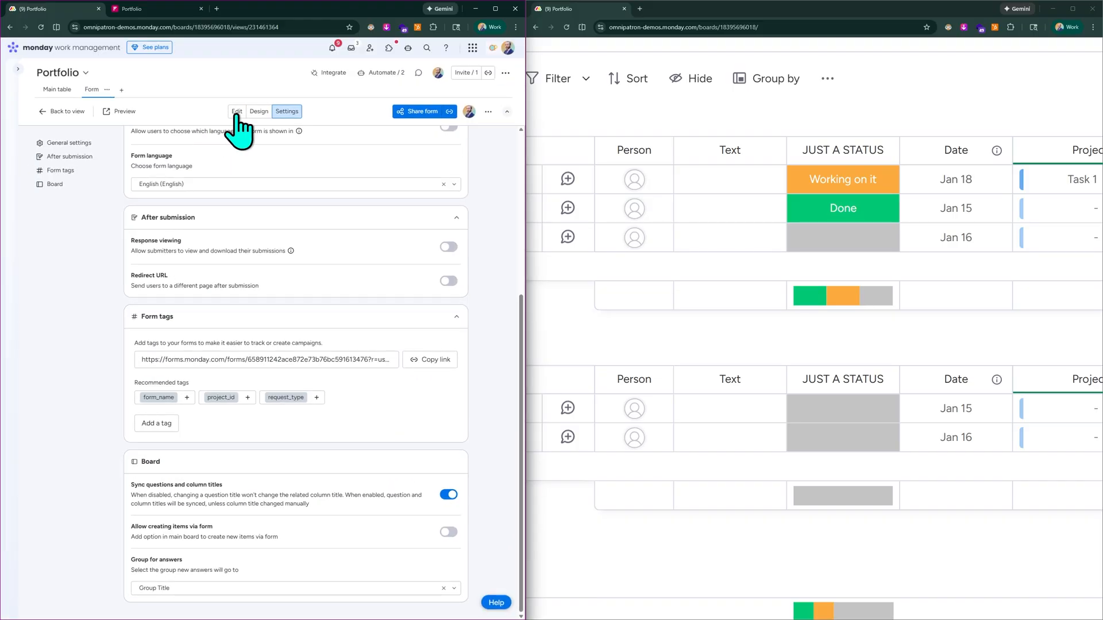
# Step: Return to editing the form and sync the question titles with the board's column titles
pyautogui.click(235, 112)
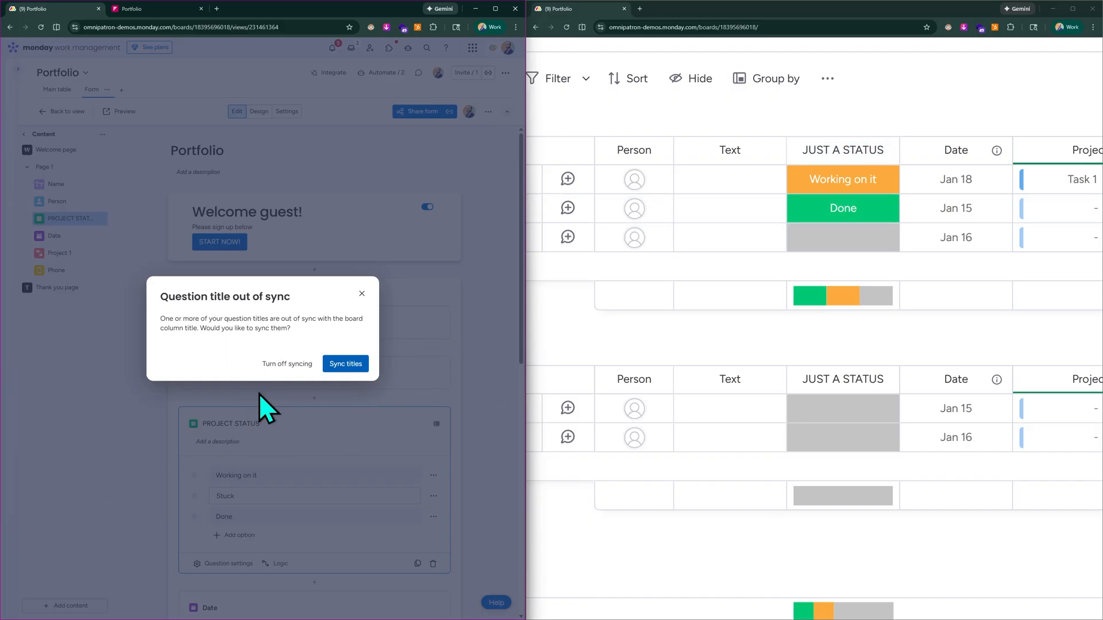
pyautogui.click(345, 362)
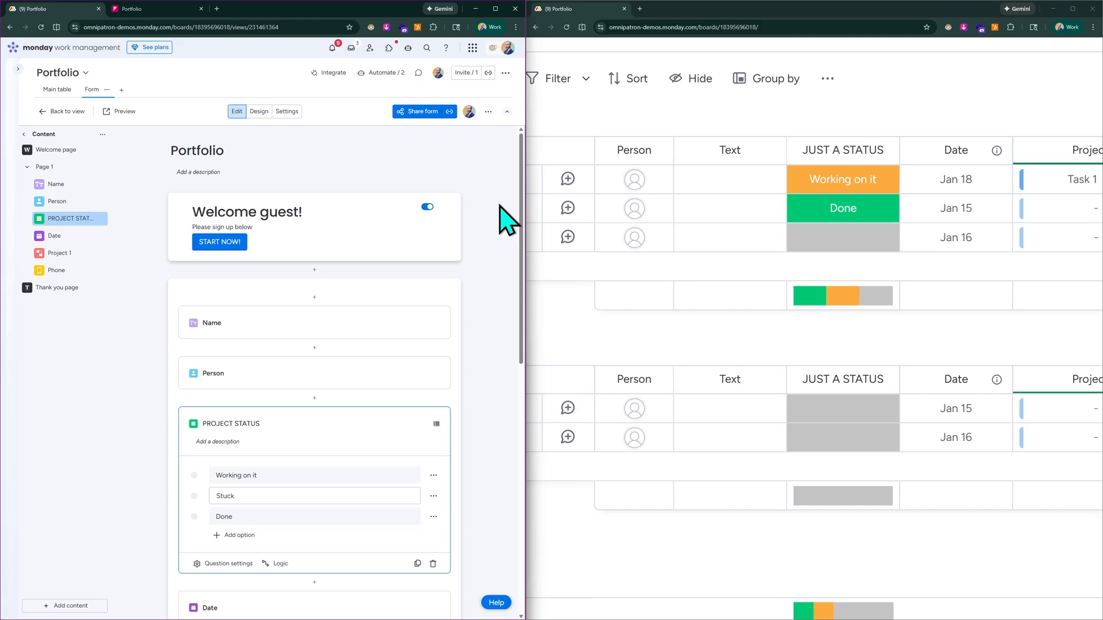
pyautogui.click(239, 423)
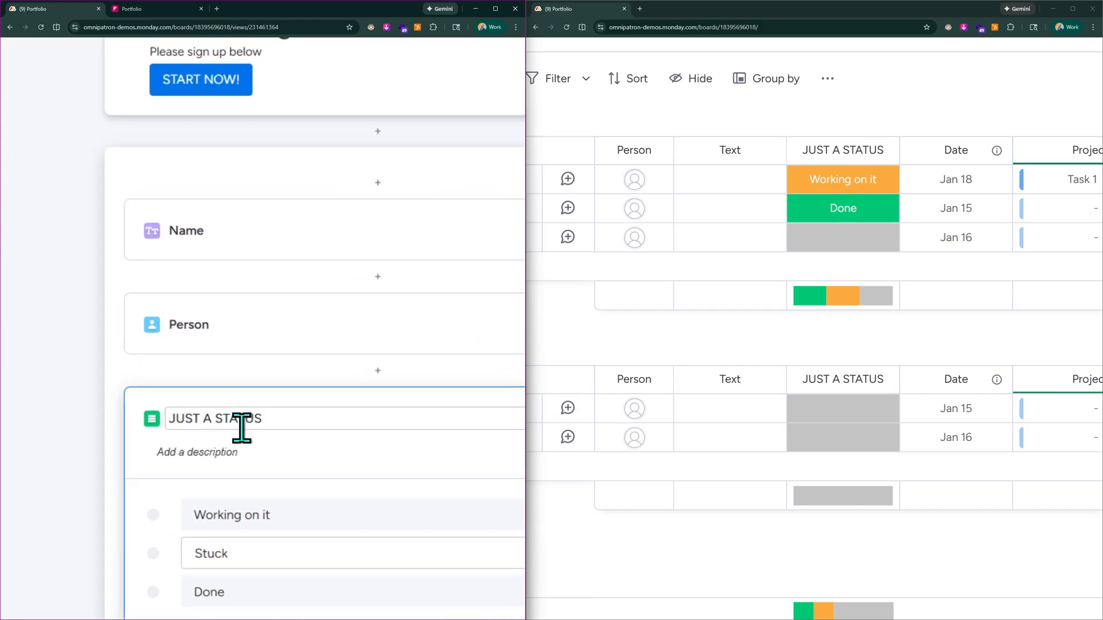
pyautogui.scroll(2, 242, 428)
pyautogui.scroll(-5, 215, 401)
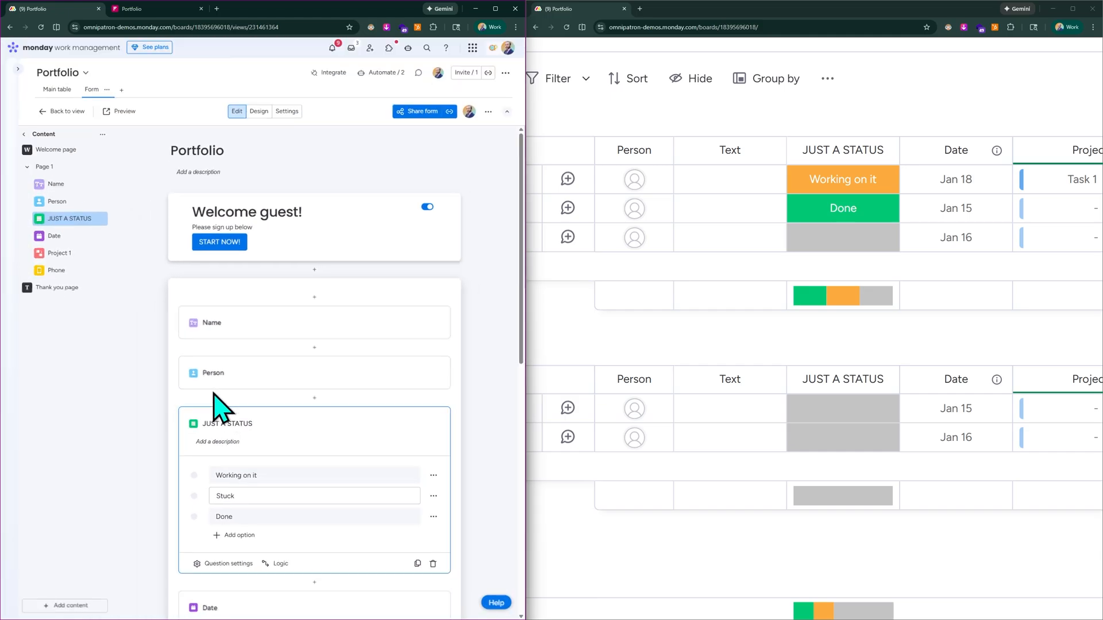
# Step: Examine the form's setting for creating items via form and the board's additional options for new items
pyautogui.click(287, 111)
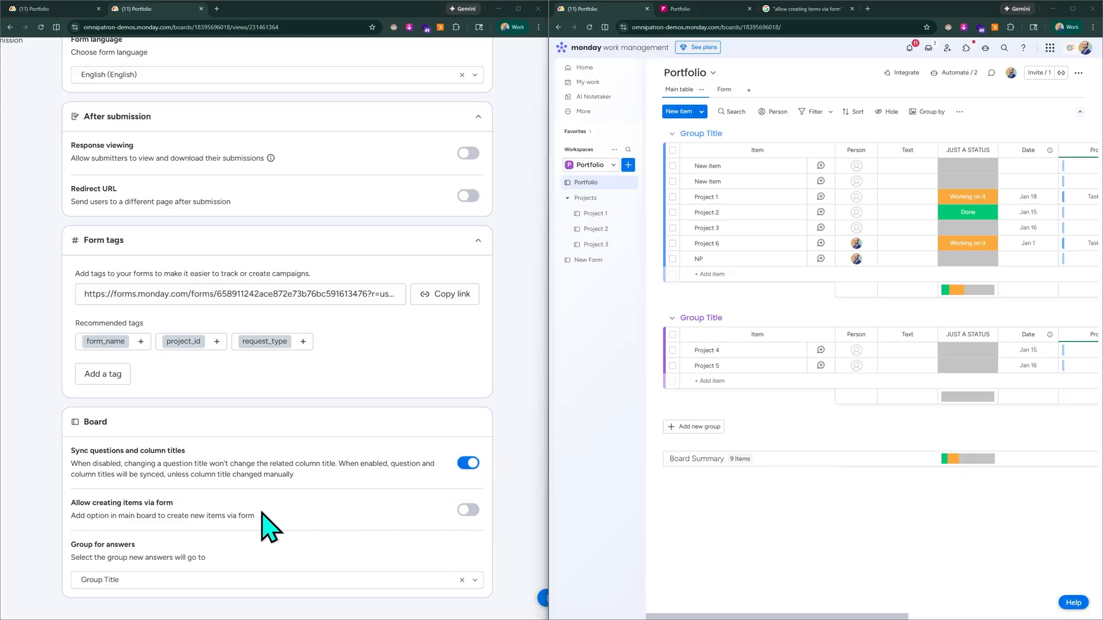
pyautogui.scroll(5, 120, 511)
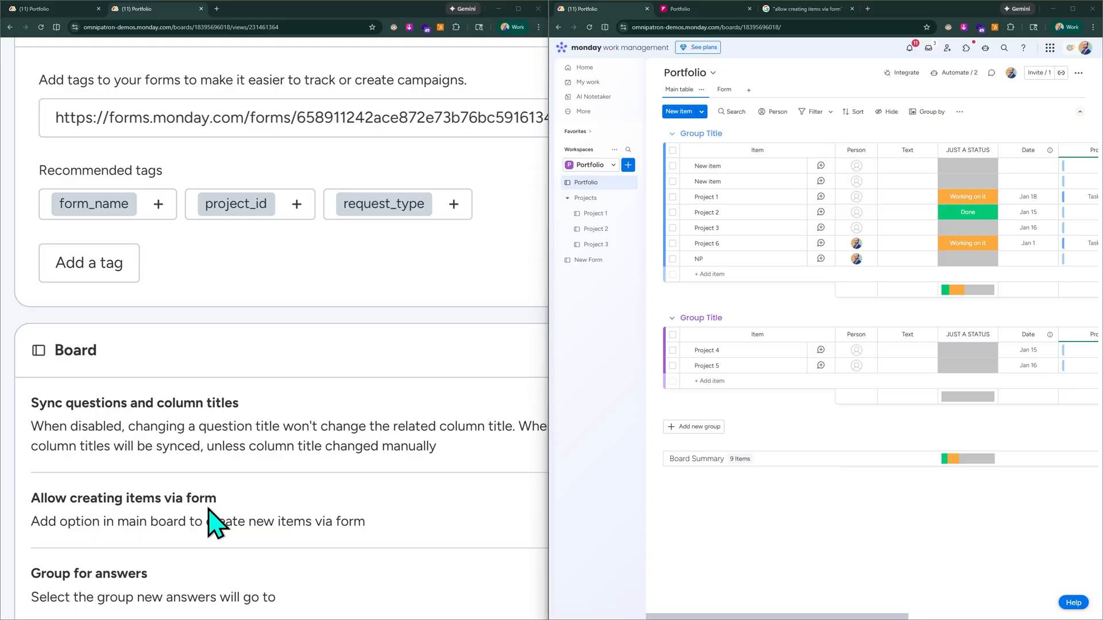
pyautogui.scroll(-5, 216, 522)
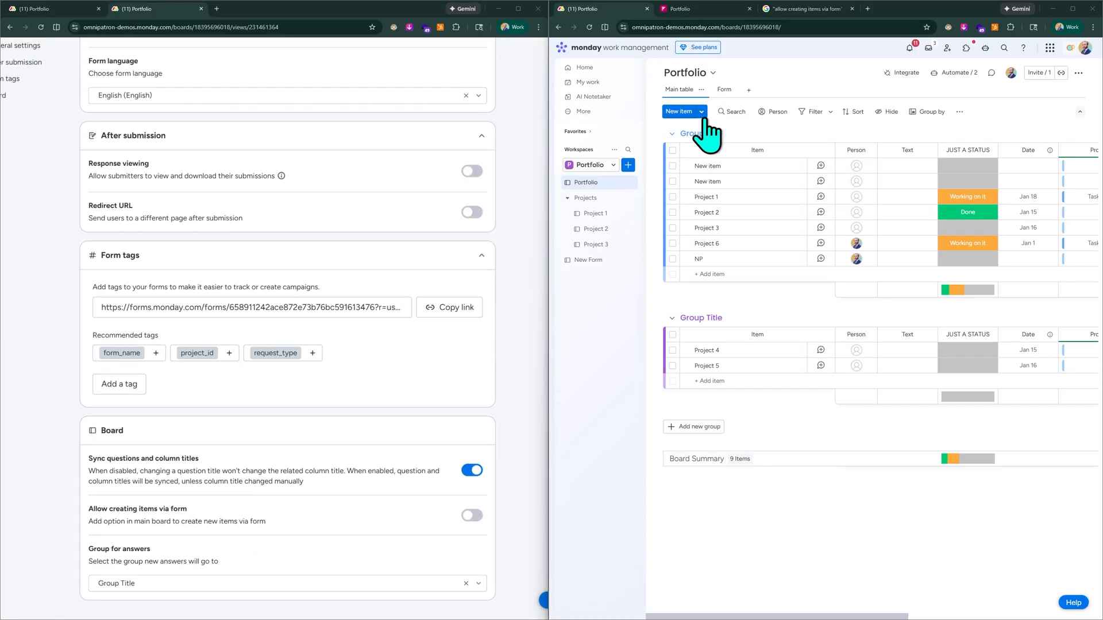
pyautogui.scroll(5, 698, 104)
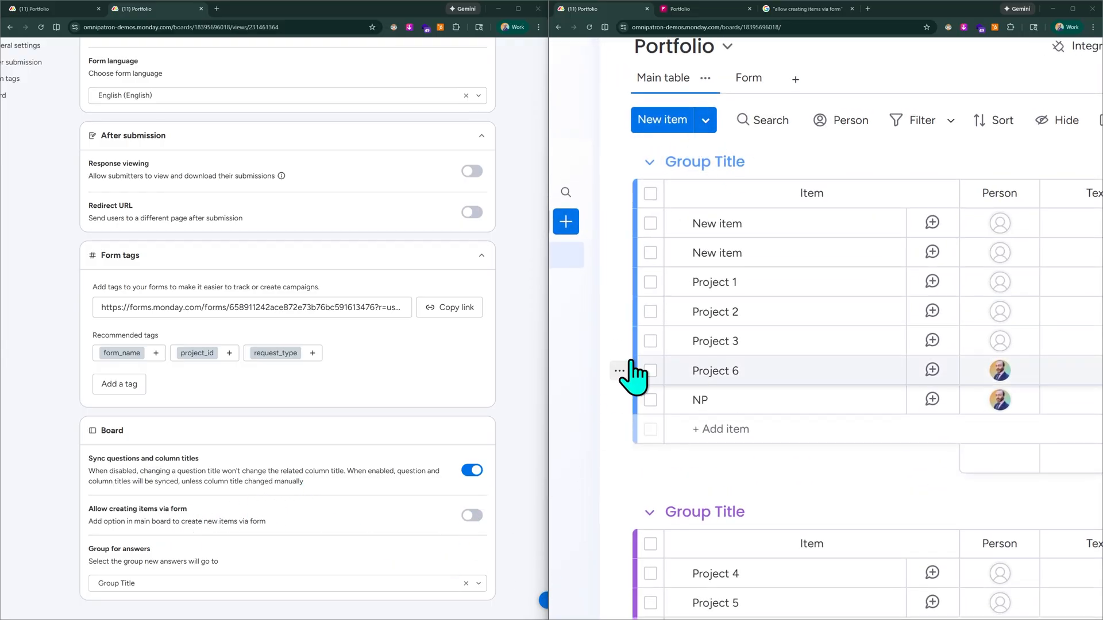
pyautogui.click(705, 120)
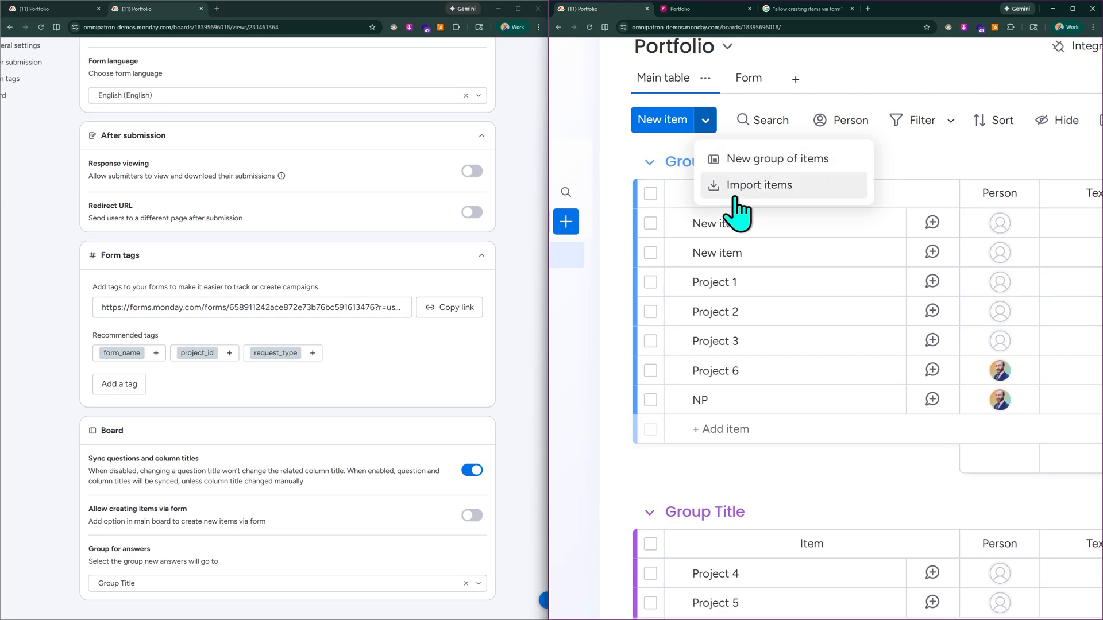
pyautogui.click(906, 154)
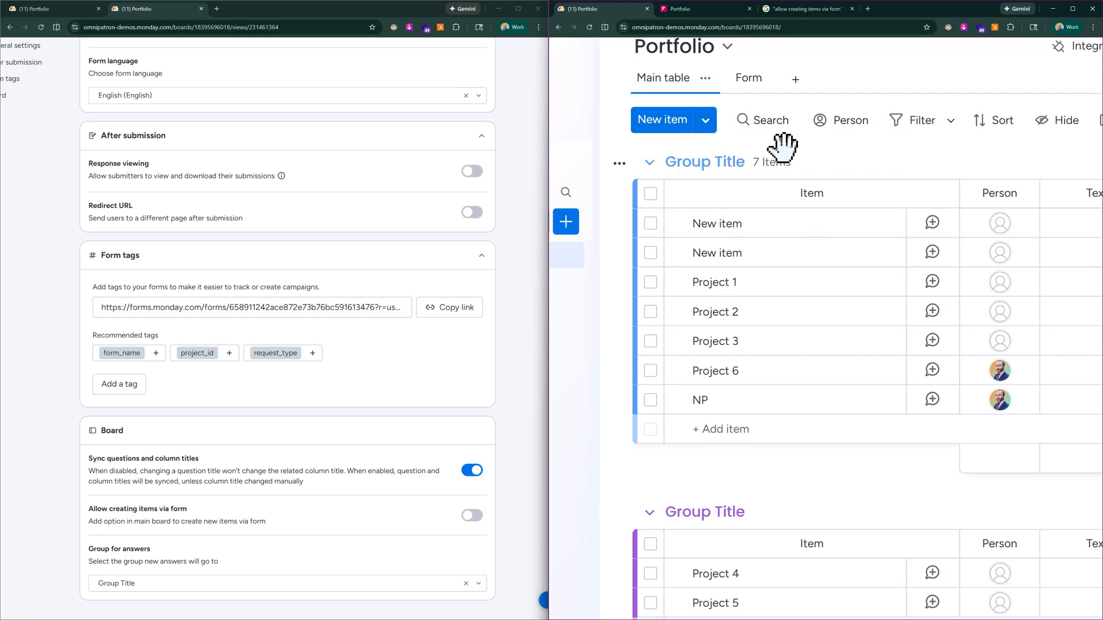
# Step: Add a blank new item to the board's first group and recheck the additional options for new items
pyautogui.click(666, 120)
pyautogui.click(832, 146)
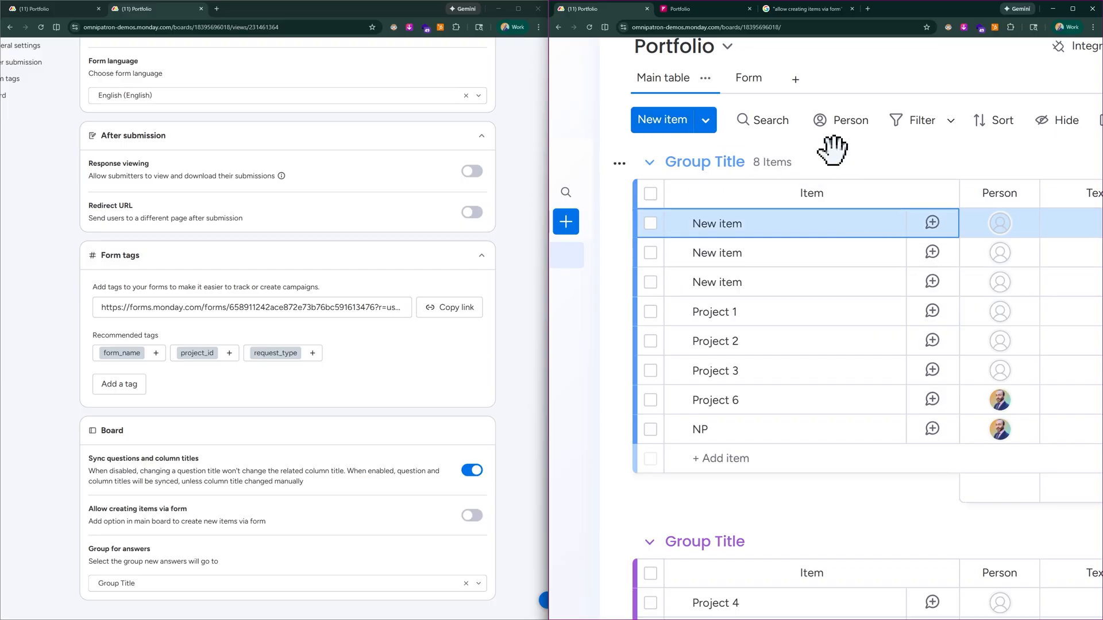
pyautogui.scroll(-1, 748, 147)
pyautogui.scroll(-2, 746, 166)
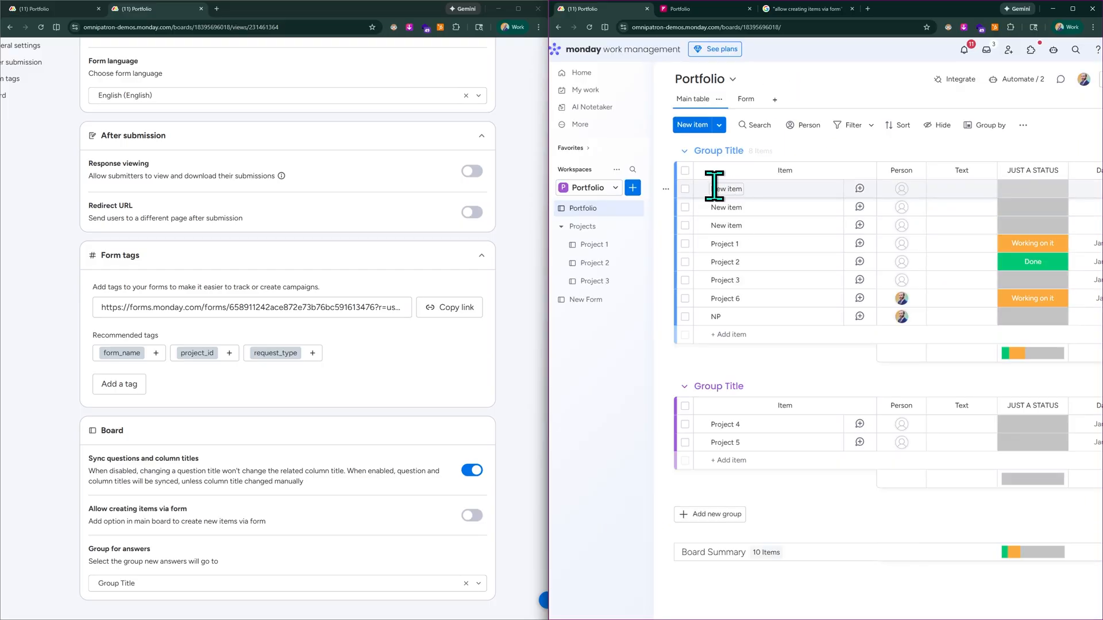
pyautogui.click(718, 125)
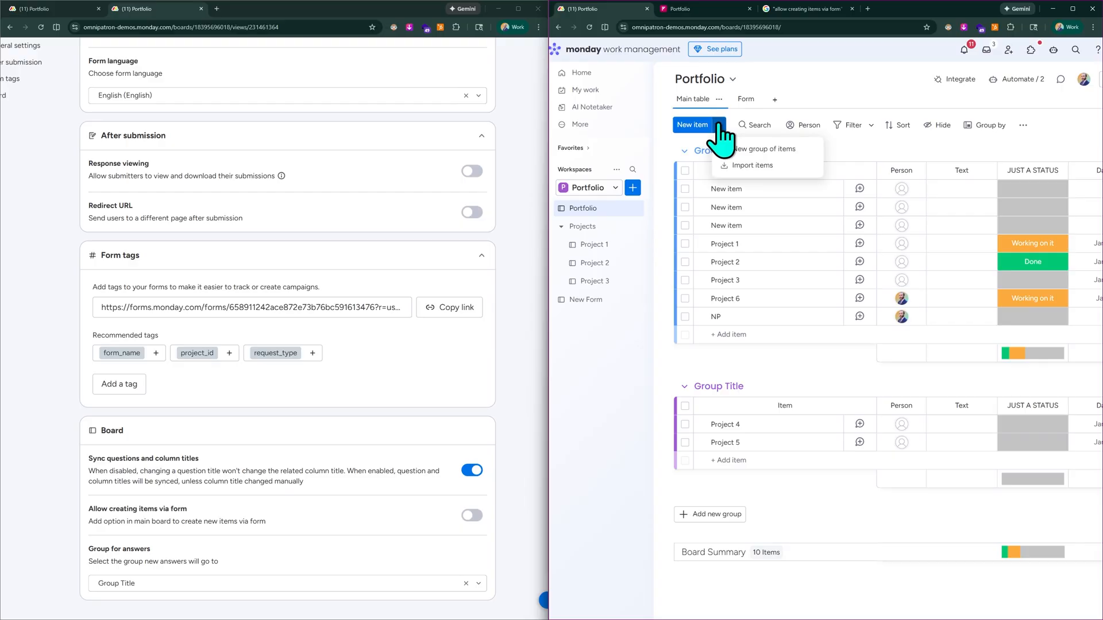
pyautogui.click(718, 124)
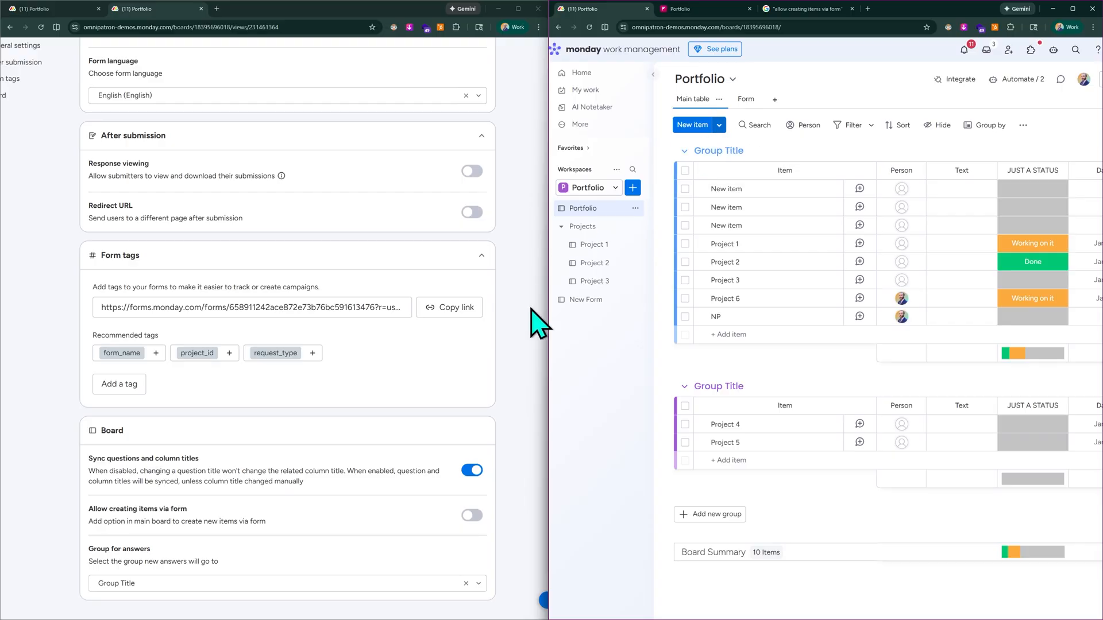
# Step: Allow creating items via form, open the board's new-item form to view its questions, and close it without submitting
pyautogui.click(471, 515)
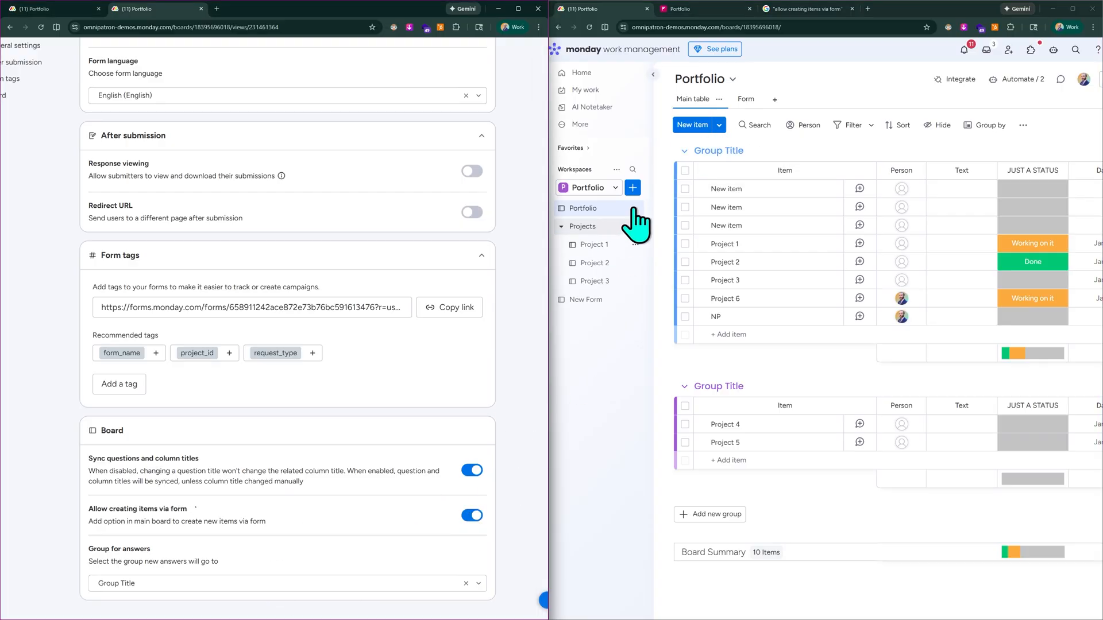
pyautogui.scroll(4, 721, 131)
pyautogui.click(721, 131)
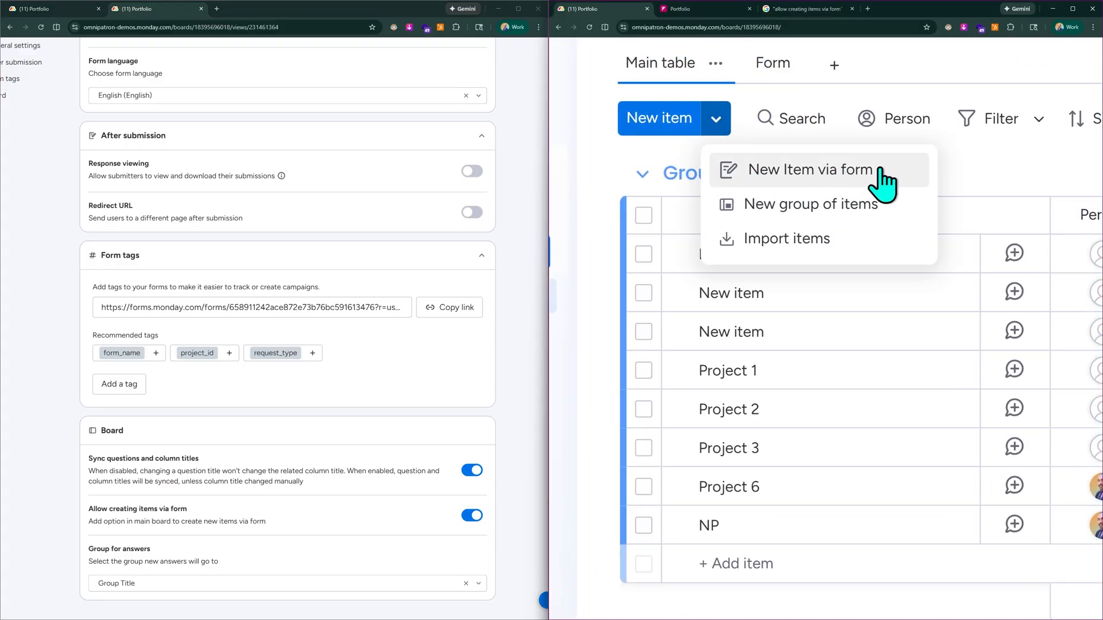
pyautogui.click(810, 170)
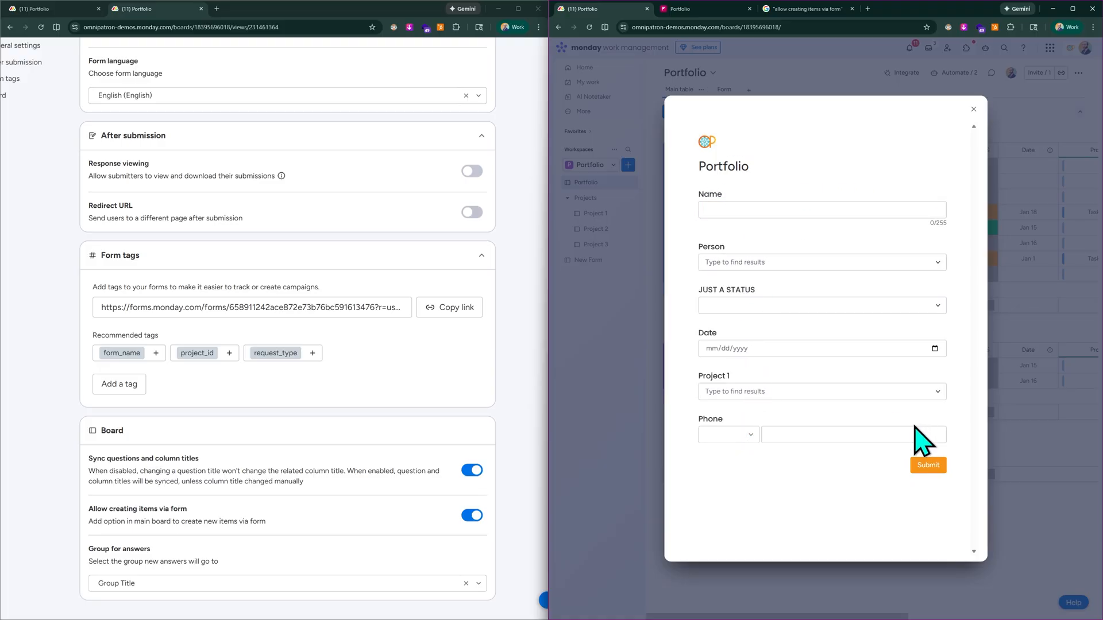
pyautogui.click(972, 109)
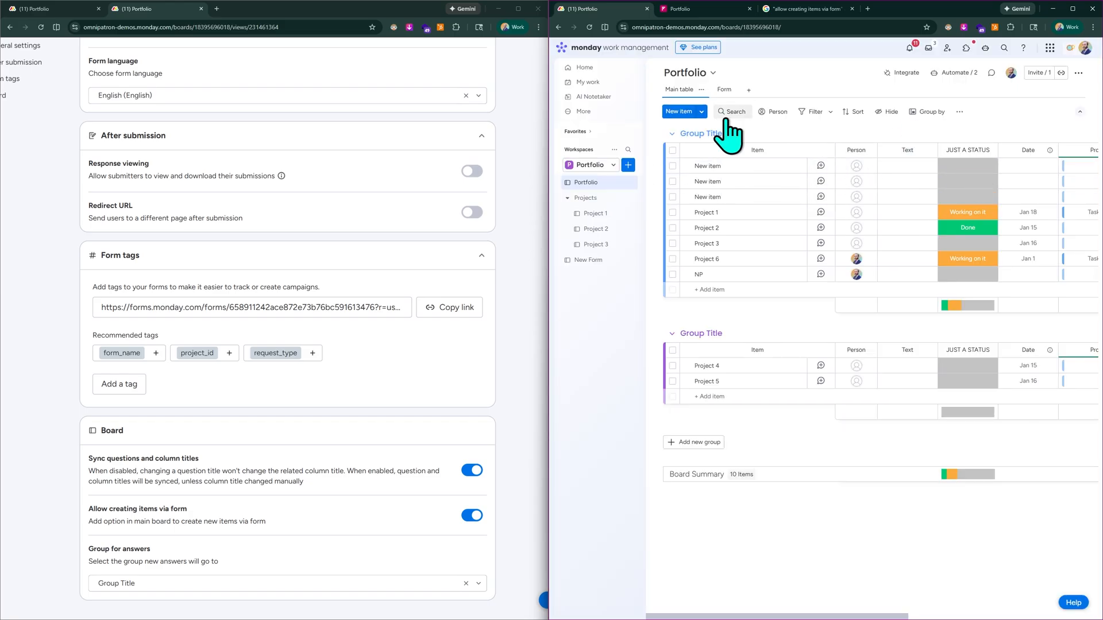
# Step: Examine the Portfolio board's option for creating items via form and look over the board's columns
pyautogui.click(701, 112)
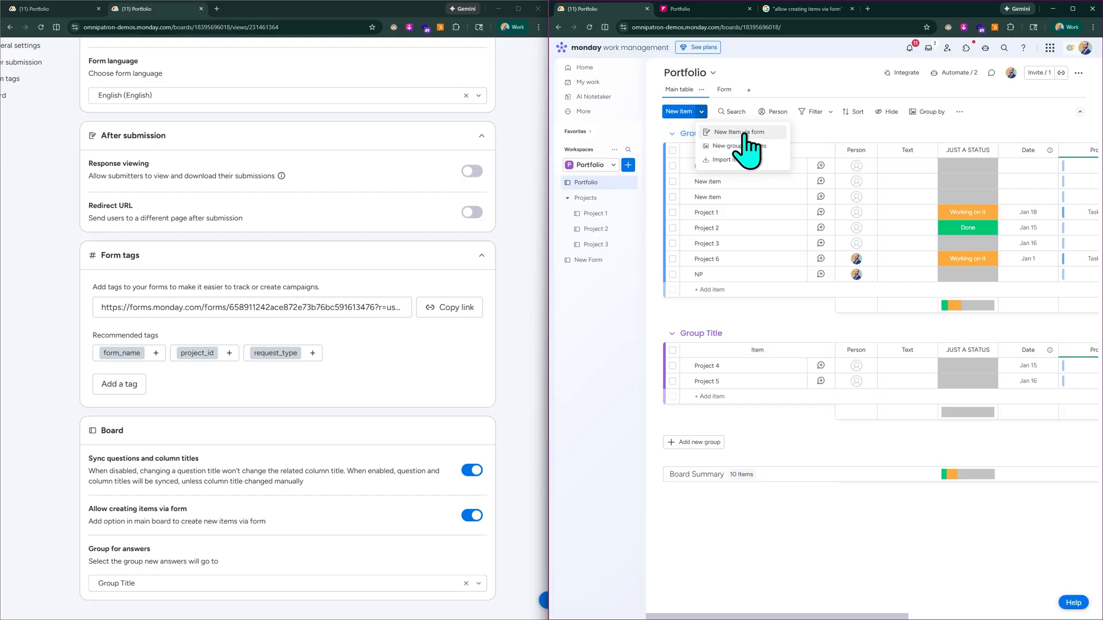
pyautogui.click(852, 131)
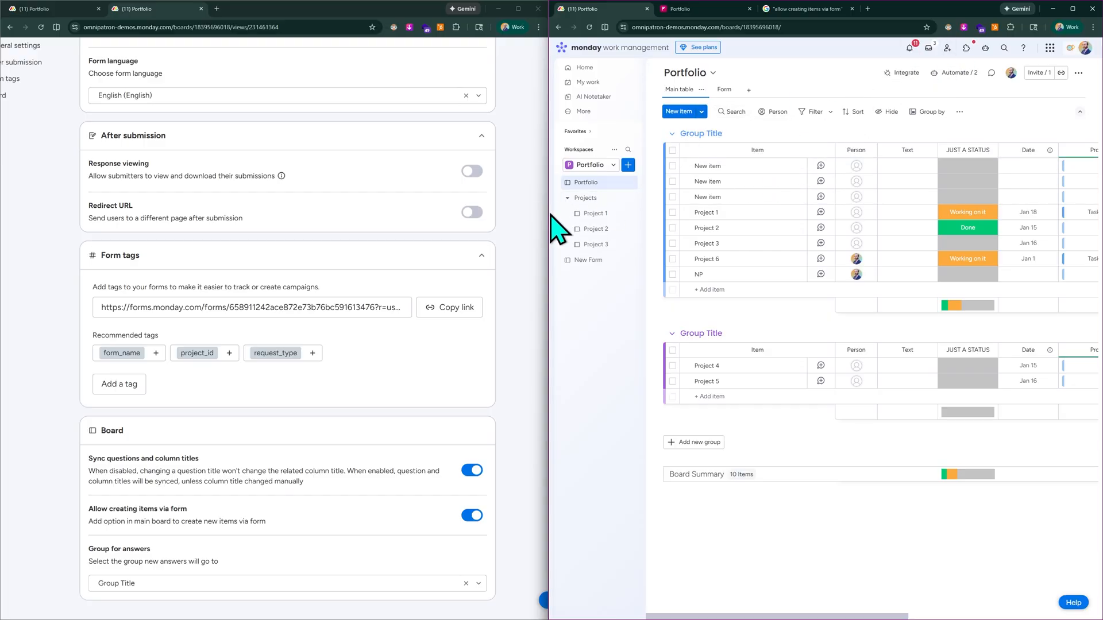
pyautogui.moveTo(549, 212); pyautogui.dragTo(387, 230)
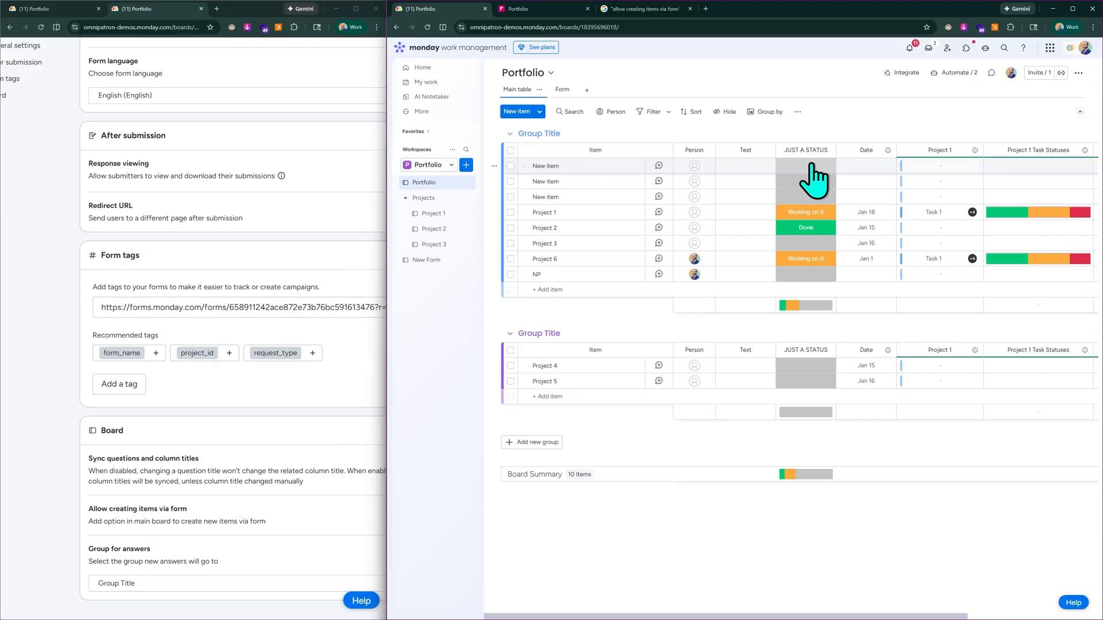
pyautogui.hscroll(2, 1079, 178)
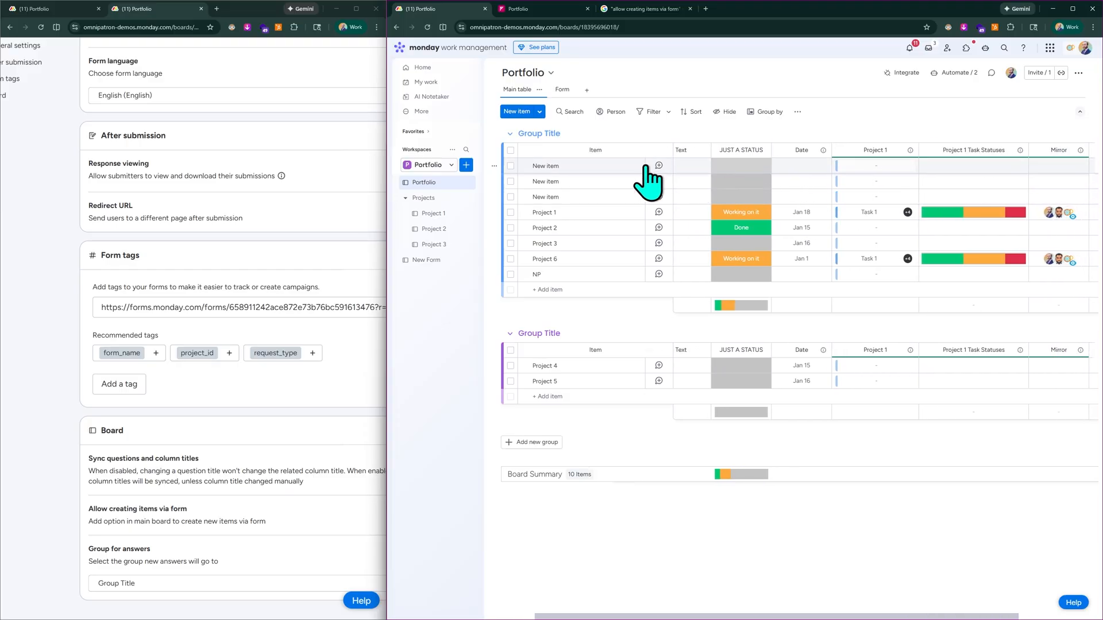
pyautogui.hscroll(-2, 805, 165)
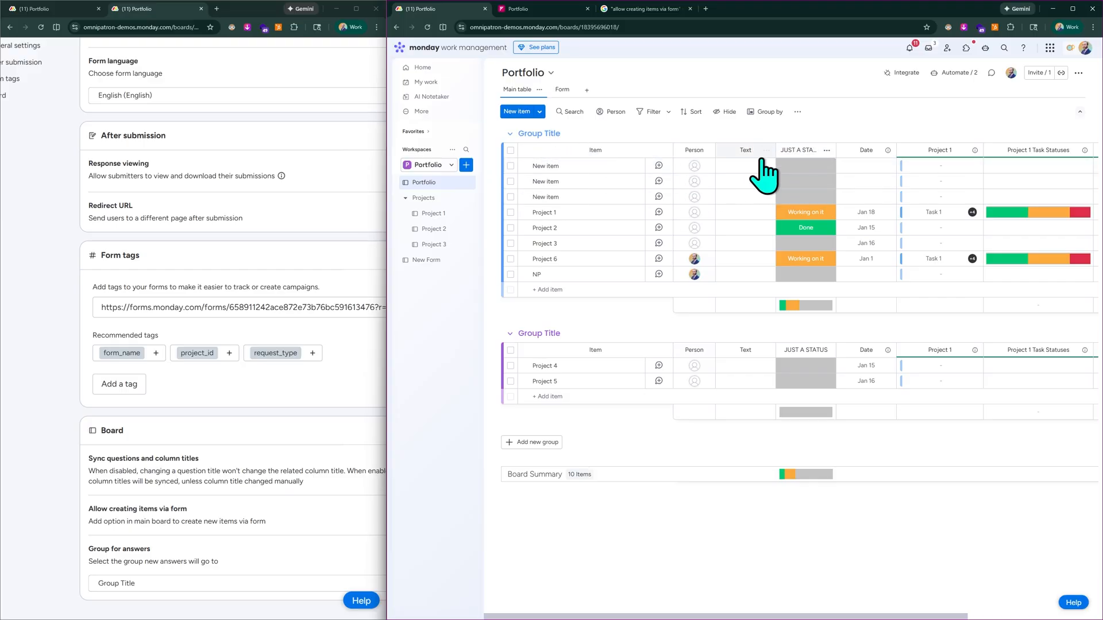
pyautogui.scroll(3, 766, 140)
pyautogui.scroll(1, 752, 141)
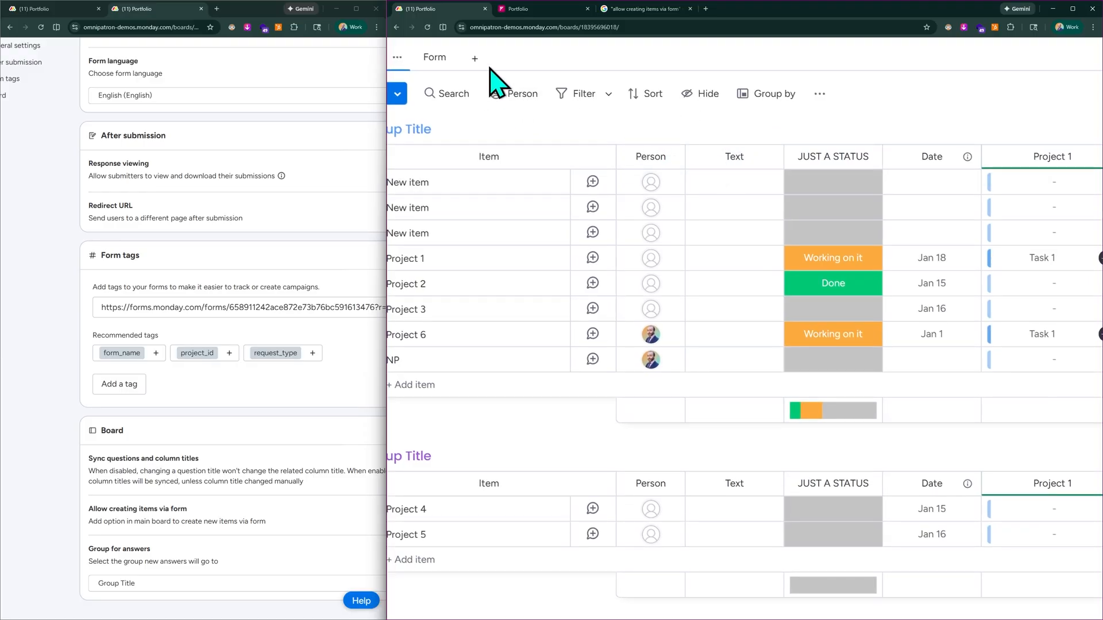
pyautogui.hscroll(-3, 425, 152)
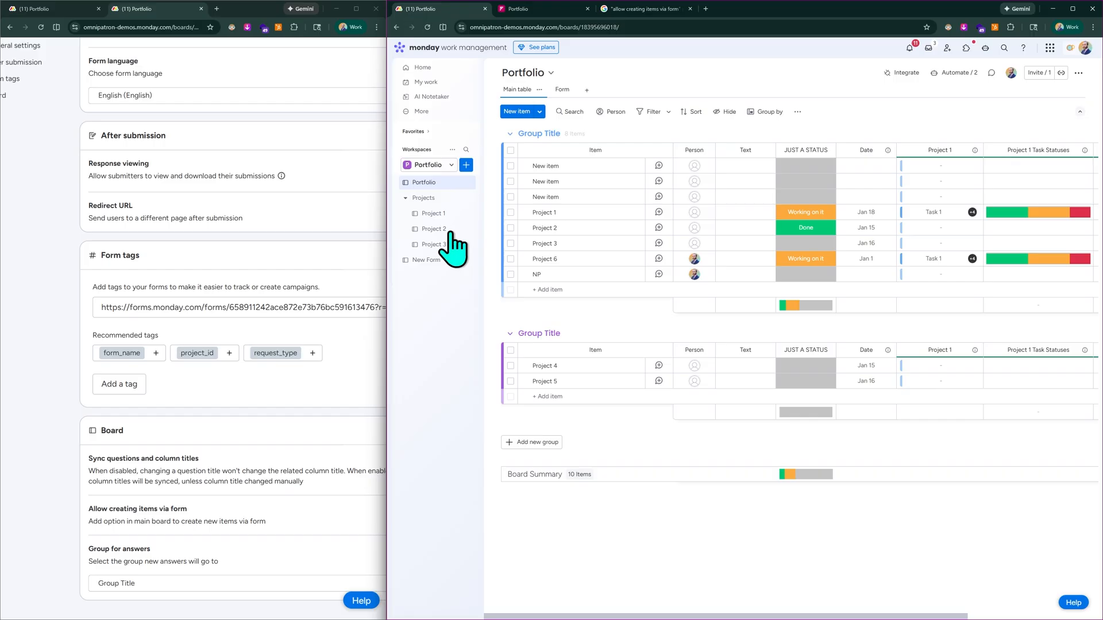
# Step: Rename the Portfolio board's first group as Group 1 and its second group as Group 2
pyautogui.moveTo(388, 425); pyautogui.dragTo(525, 423)
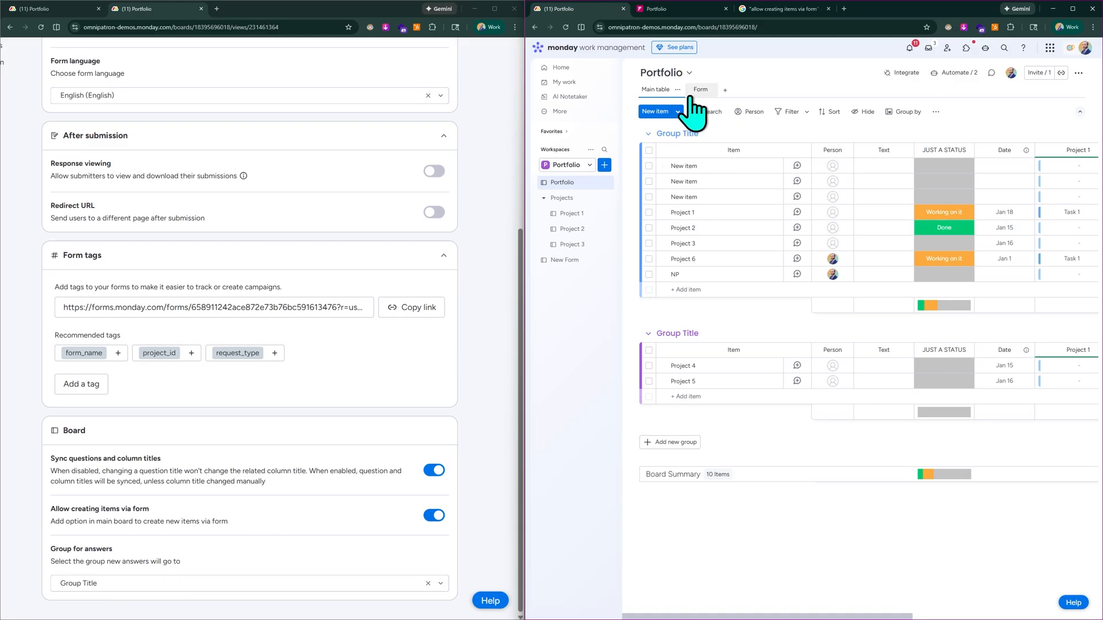
pyautogui.scroll(3, 689, 96)
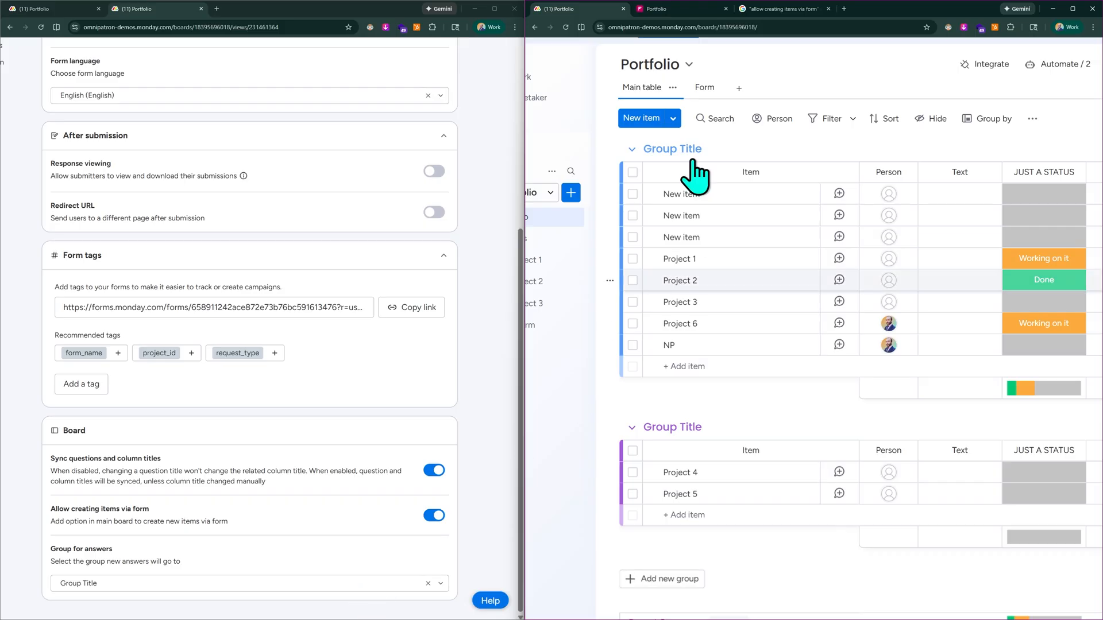
pyautogui.doubleClick(671, 151)
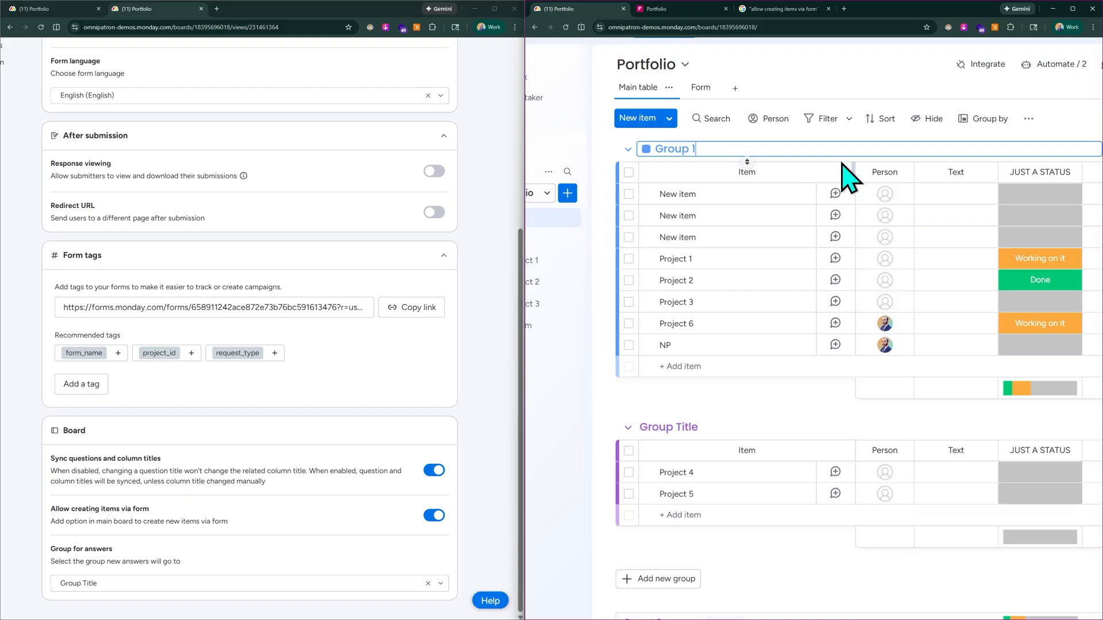
pyautogui.click(800, 135)
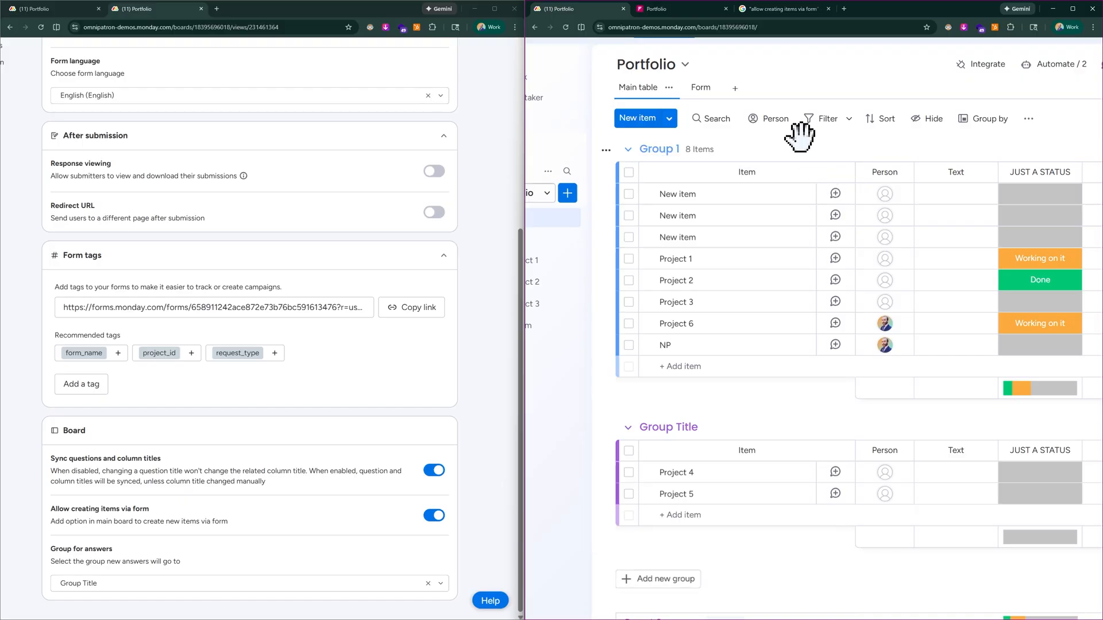
pyautogui.click(657, 428)
pyautogui.write('Group')
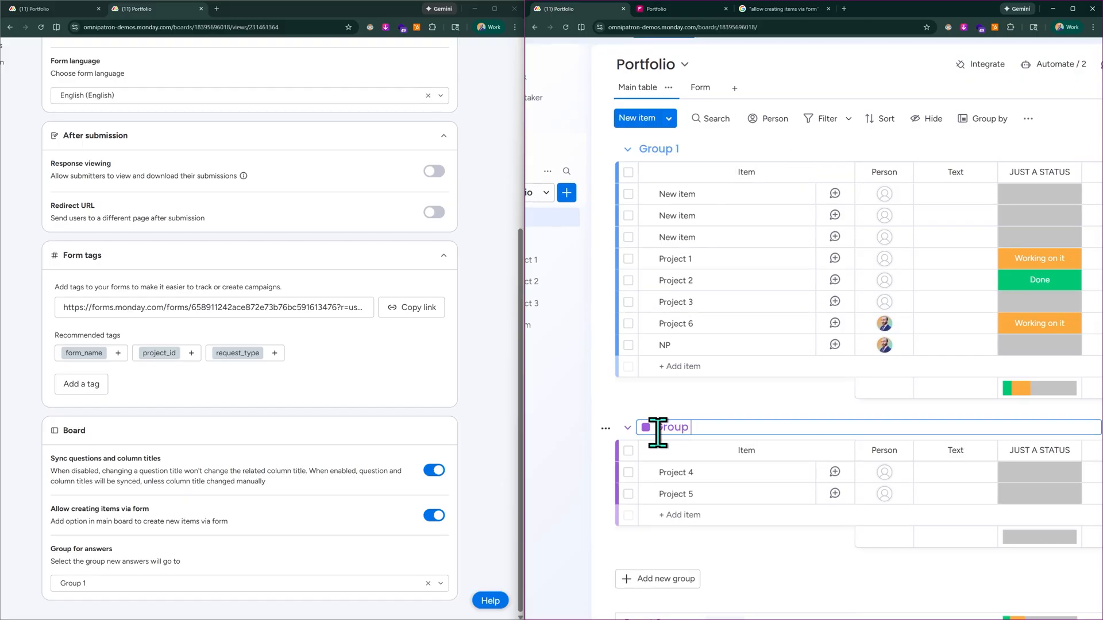
pyautogui.write(' 2')
pyautogui.press('Return')
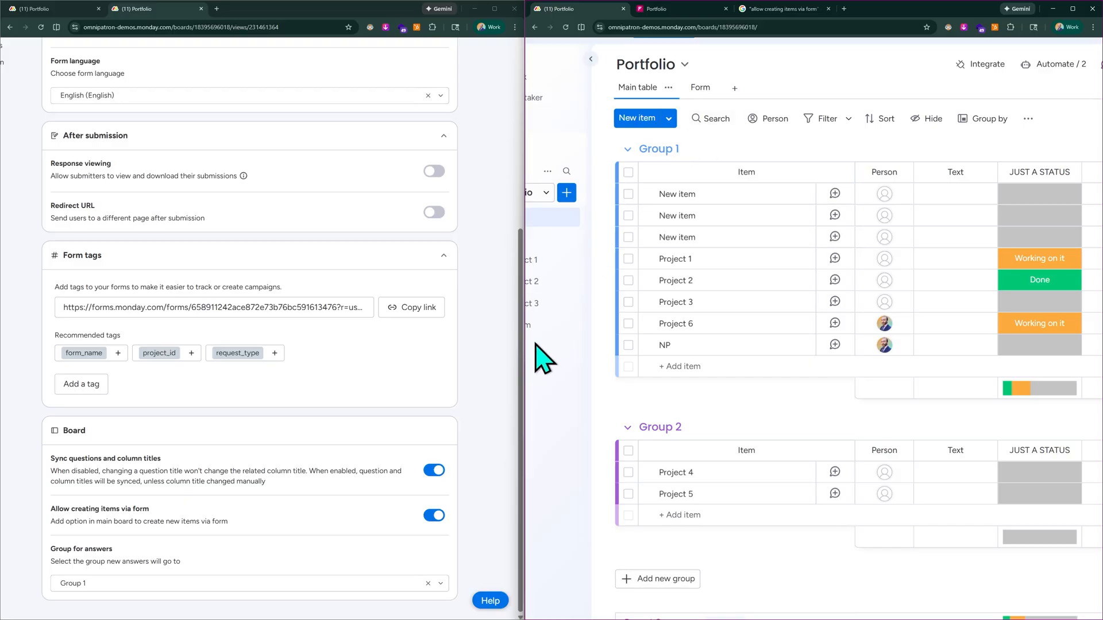
# Step: Examine which board groups the form's Group for answers setting offers, without changing the selection
pyautogui.click(377, 581)
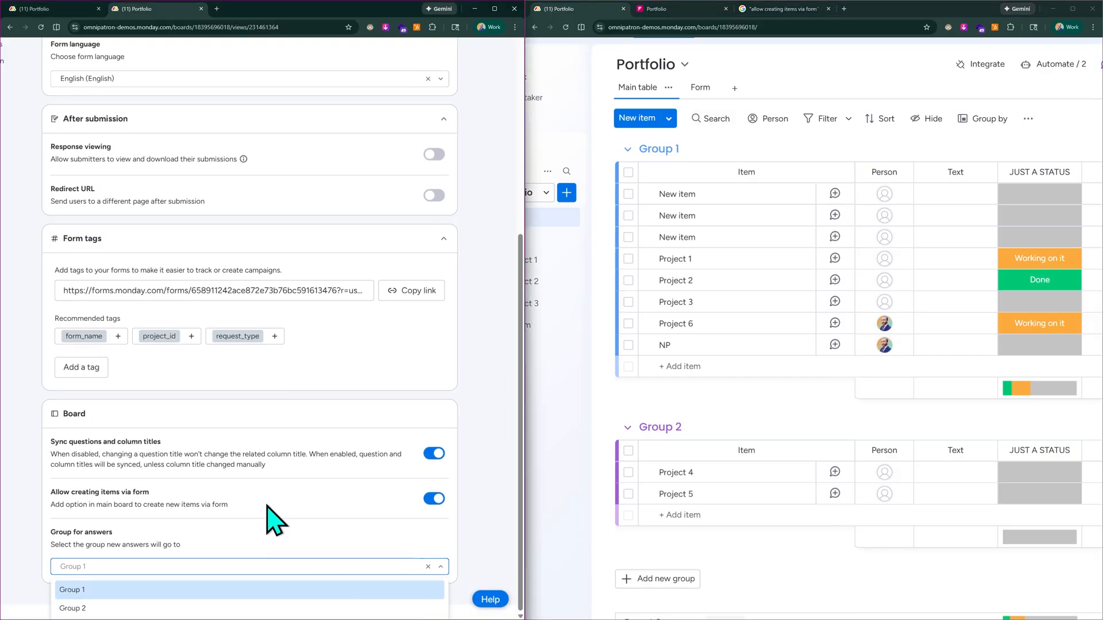
pyautogui.scroll(5, 86, 565)
pyautogui.scroll(-5, 131, 501)
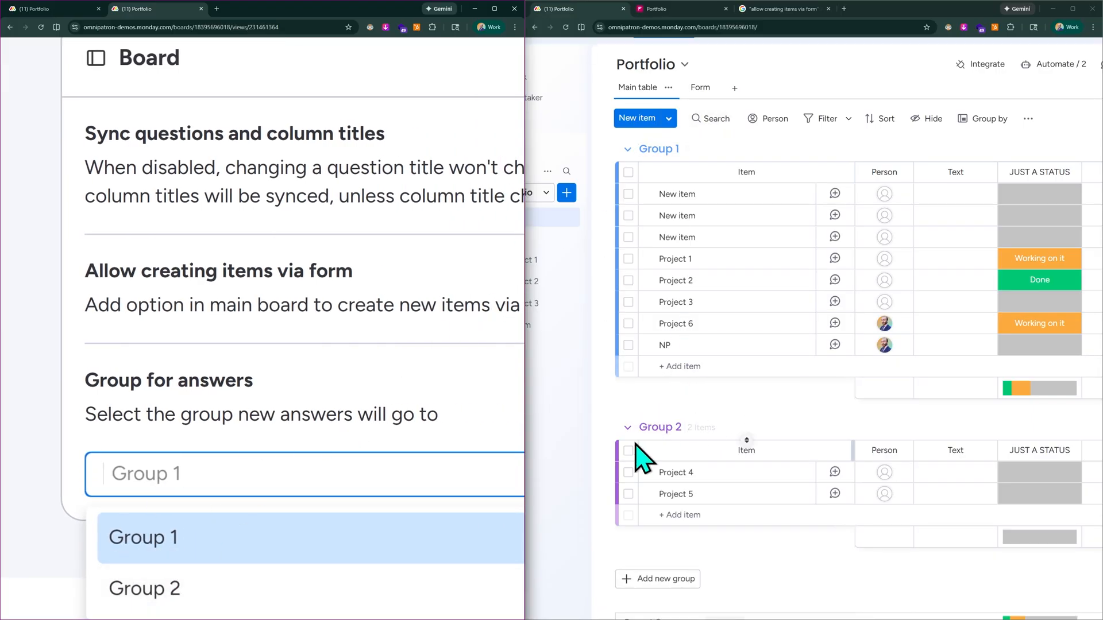
pyautogui.click(207, 445)
pyautogui.scroll(-5, 59, 380)
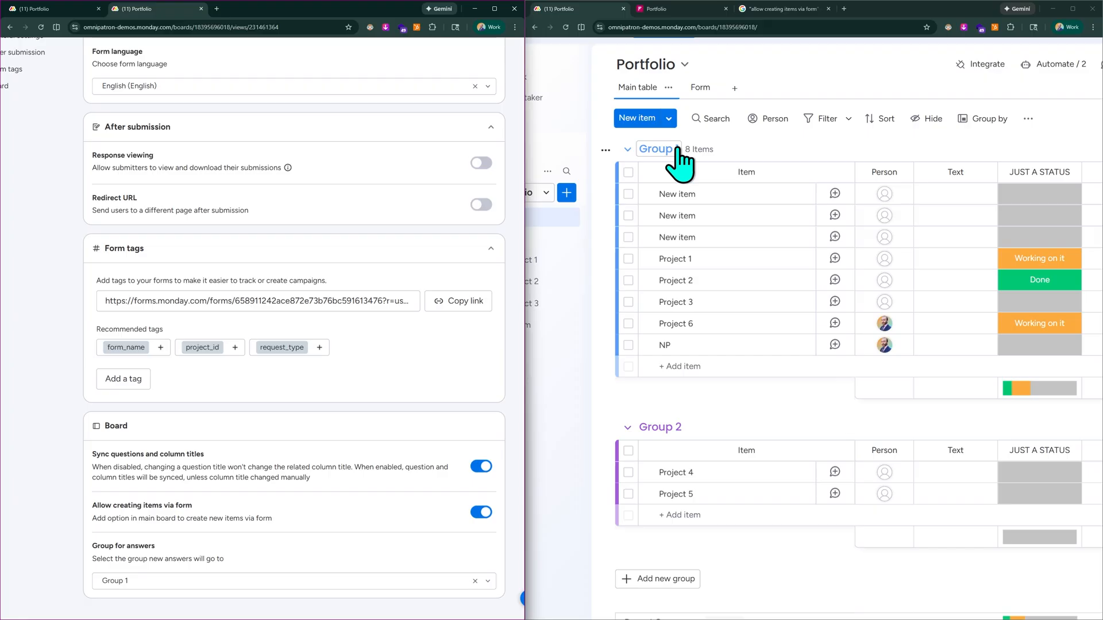
pyautogui.click(144, 583)
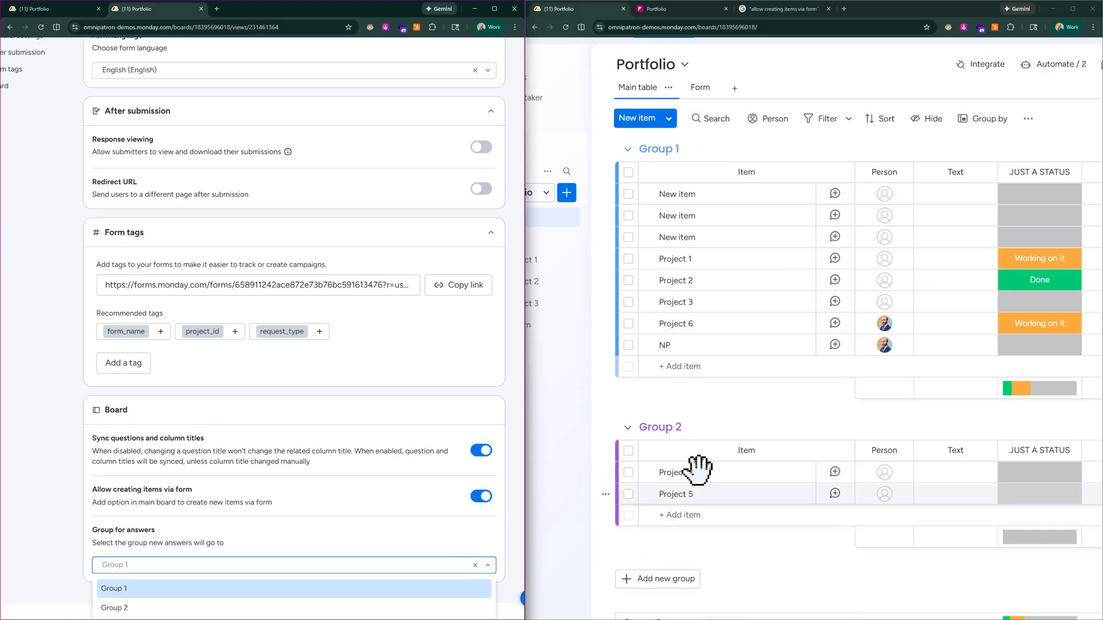
pyautogui.click(520, 276)
pyautogui.scroll(-3, 693, 133)
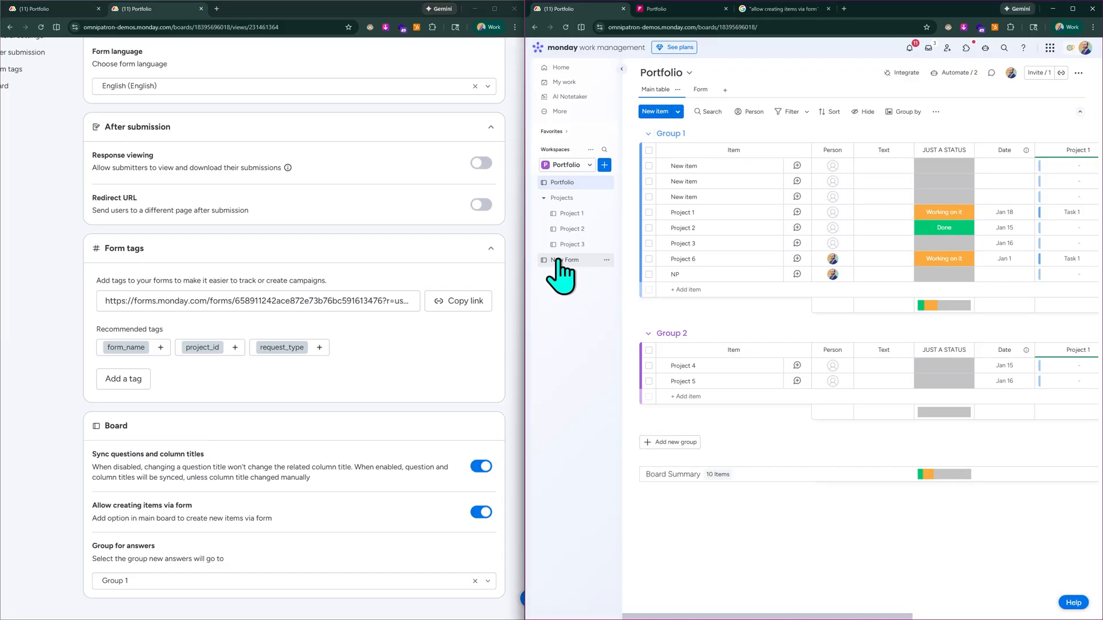
# Step: Open the New Form board in the Portfolio workspace and widen its browser window
pyautogui.scroll(5, 569, 262)
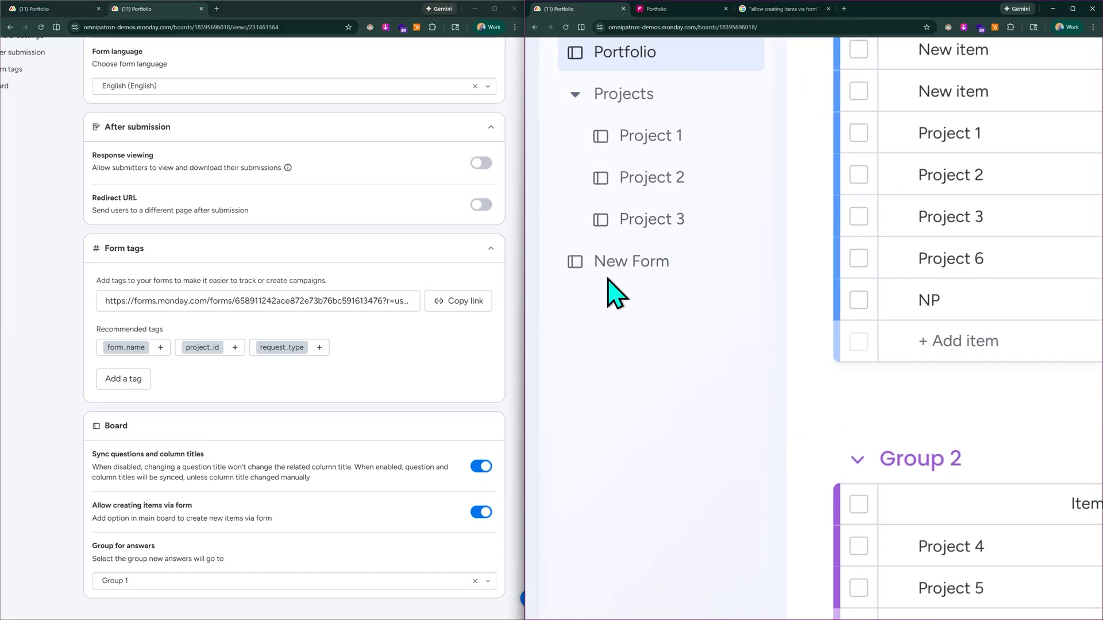
pyautogui.click(636, 311)
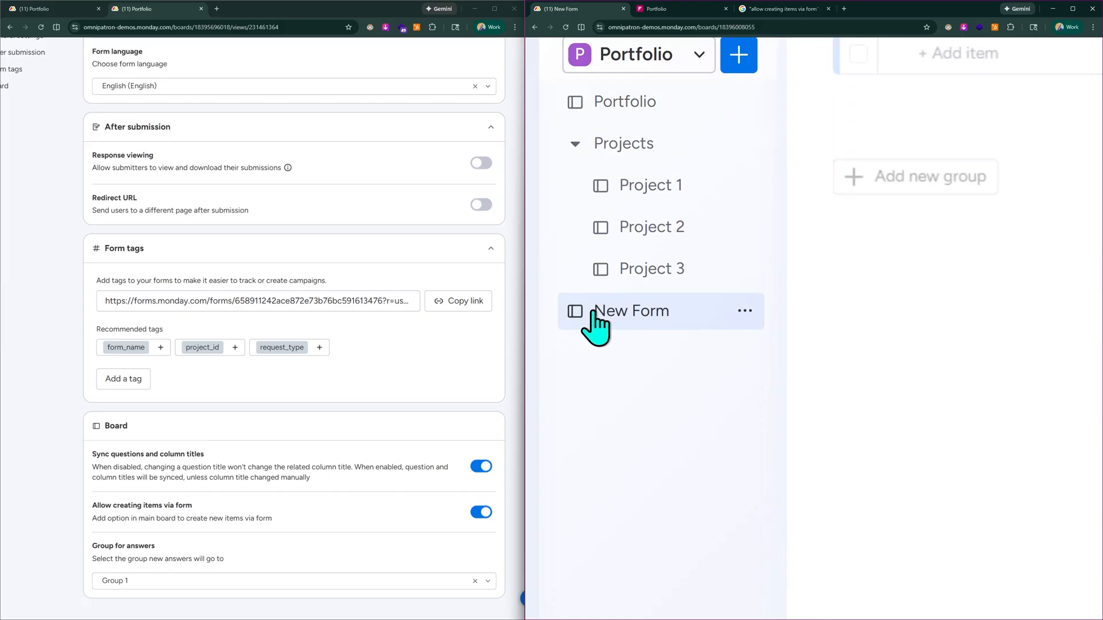
pyautogui.moveTo(437, 320); pyautogui.dragTo(323, 330)
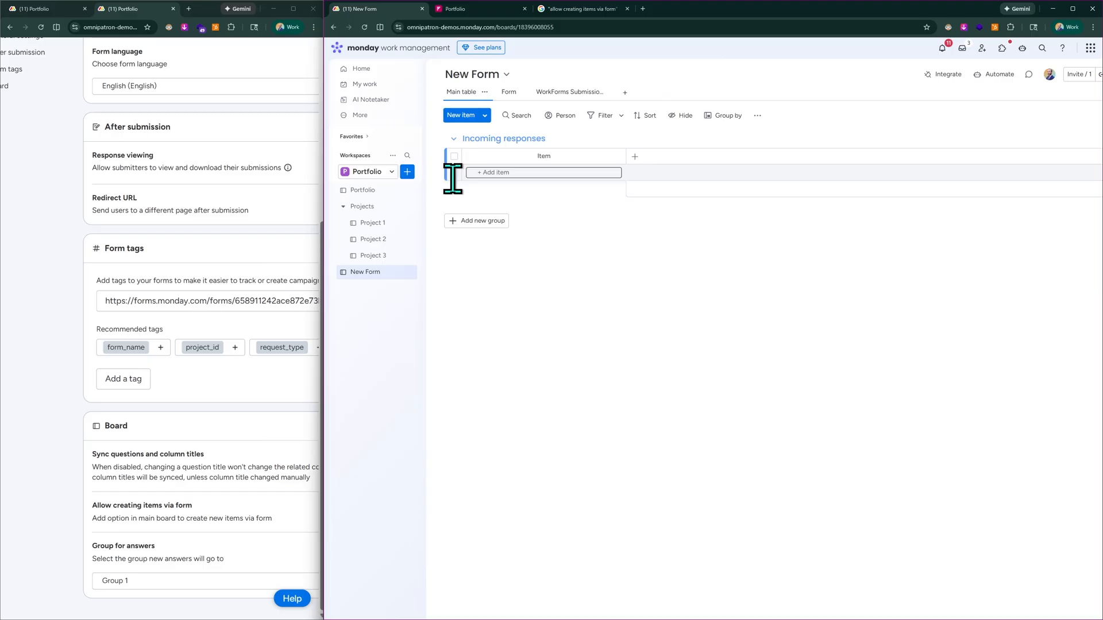
pyautogui.scroll(5, 394, 173)
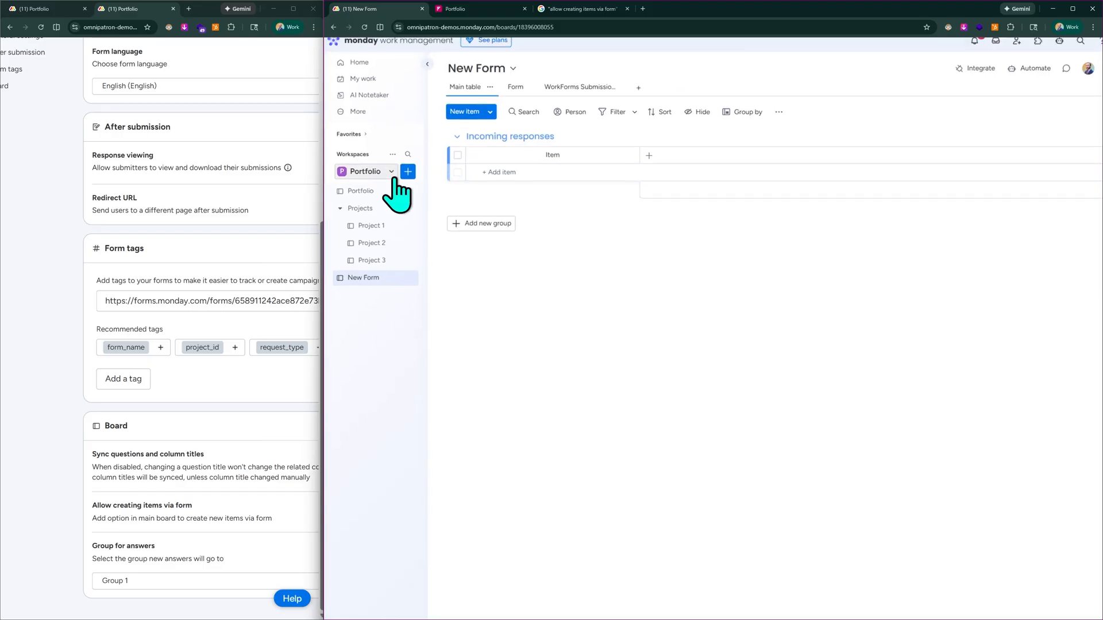
pyautogui.hscroll(-1, 394, 154)
pyautogui.scroll(2, 499, 120)
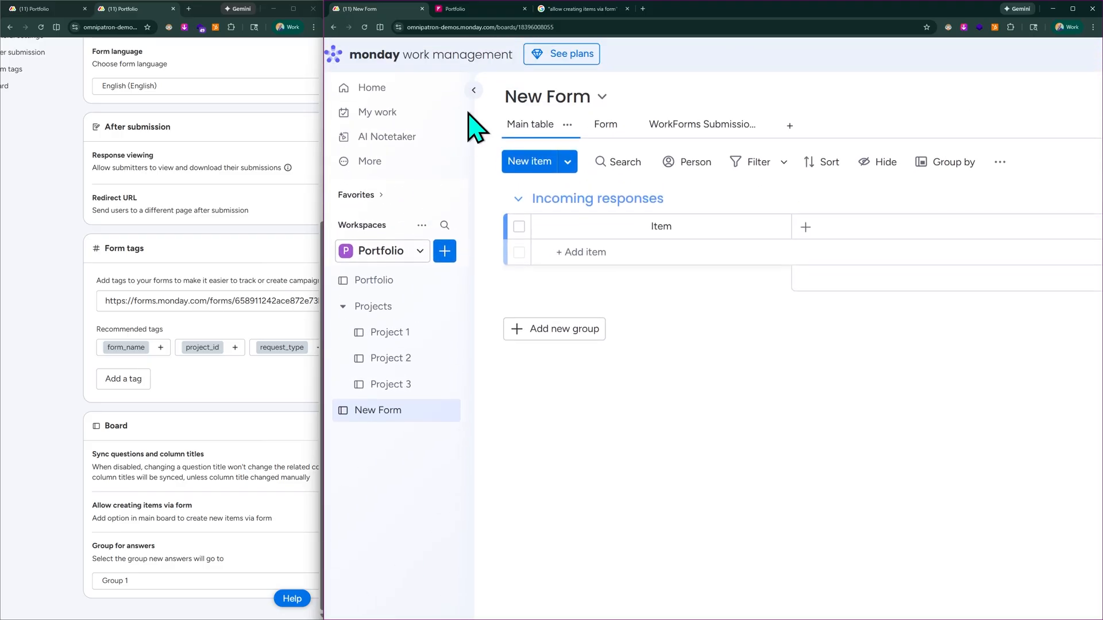
# Step: Examine the workspace's option for adding a form, and open the New Form board's WorkForms Submission Viewer
pyautogui.click(445, 251)
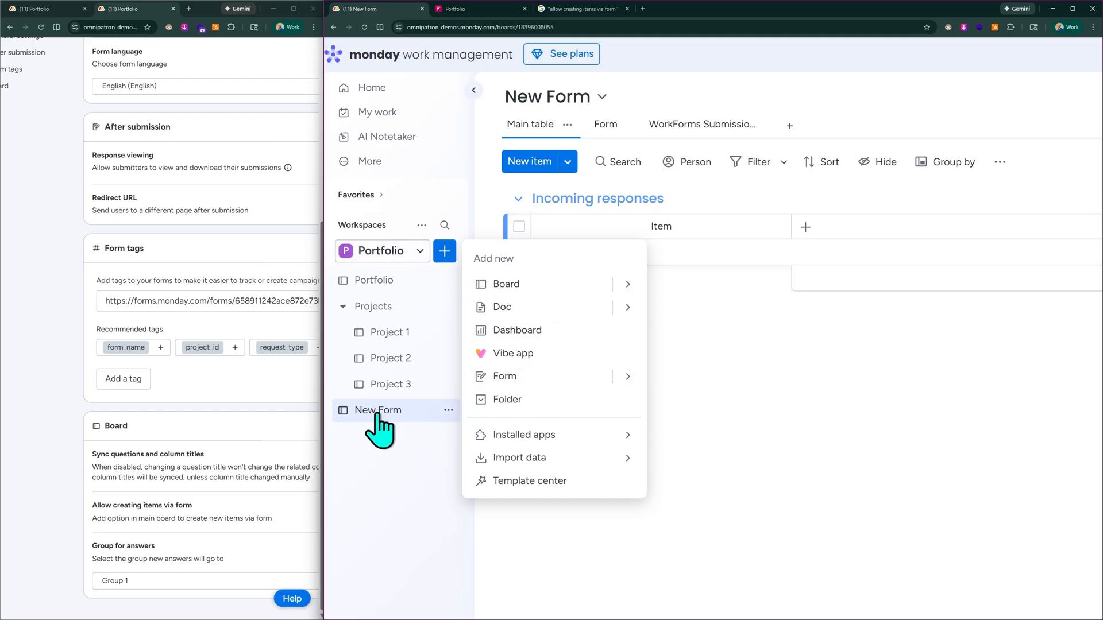
pyautogui.click(411, 434)
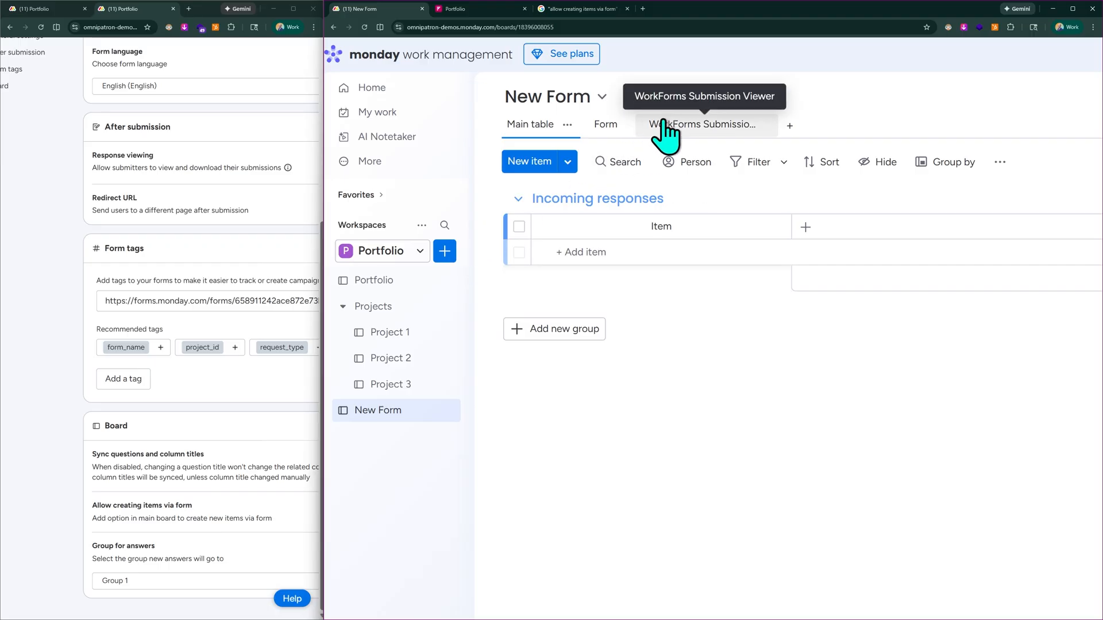
pyautogui.click(446, 251)
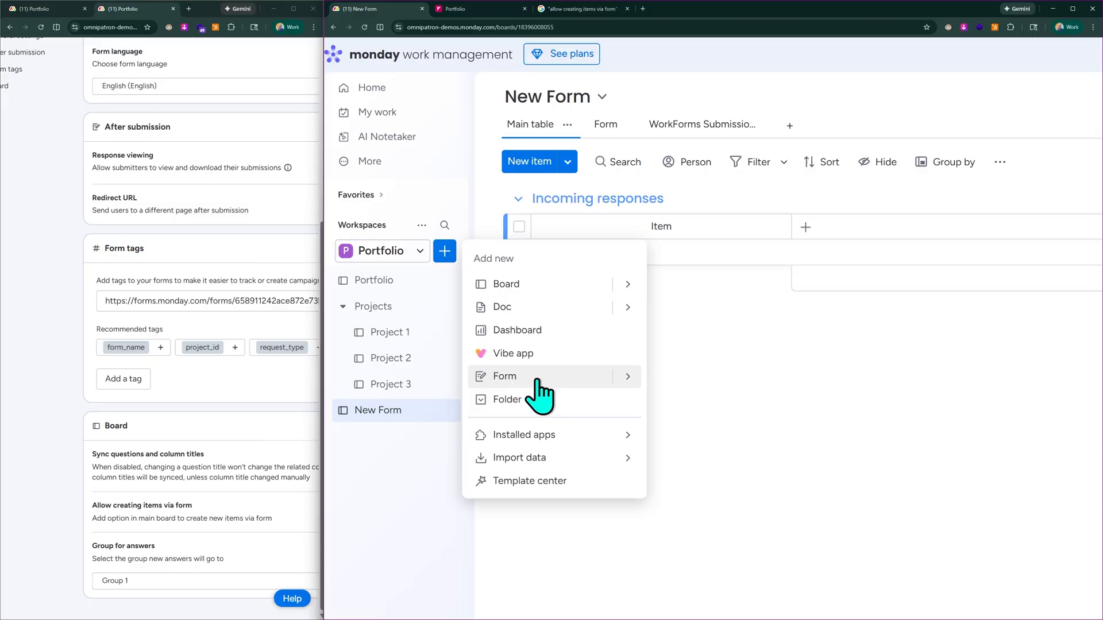
pyautogui.click(385, 423)
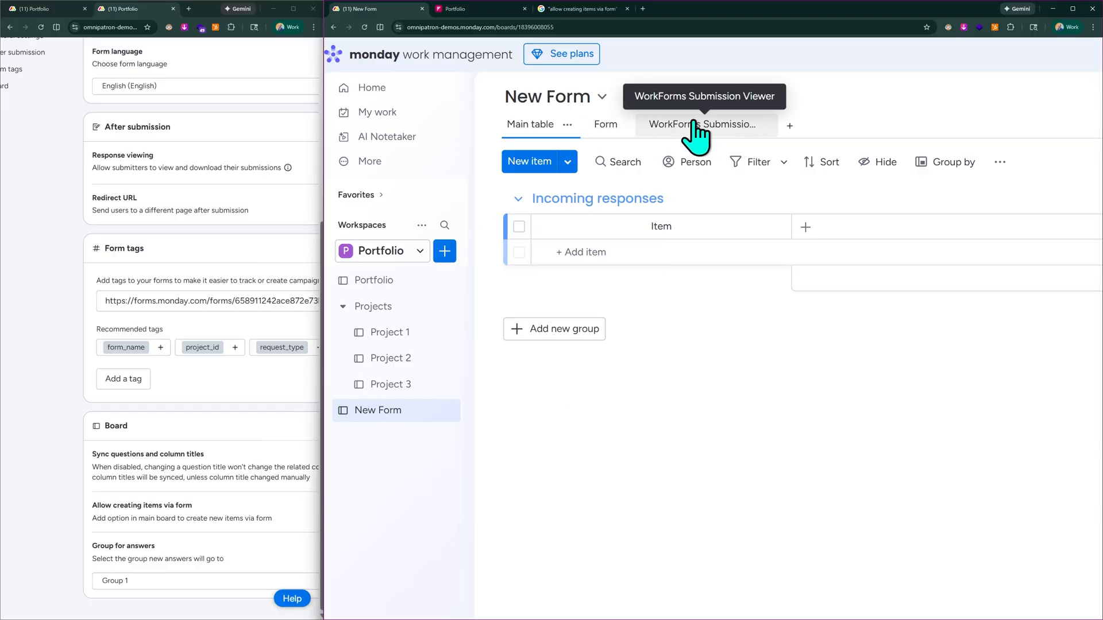
pyautogui.click(717, 128)
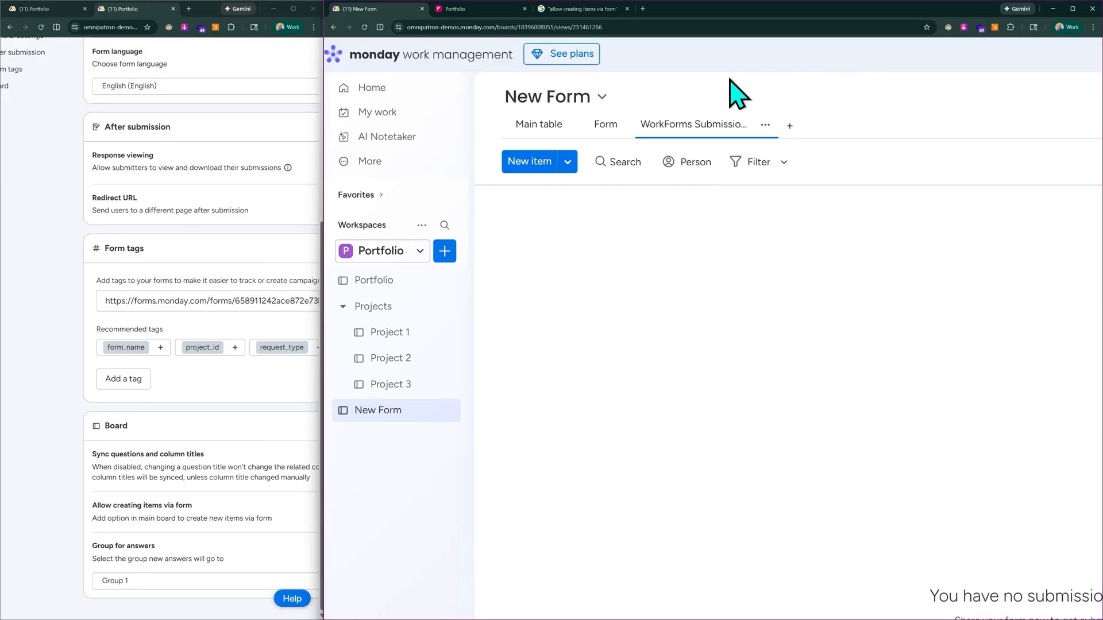
pyautogui.scroll(-5, 401, 114)
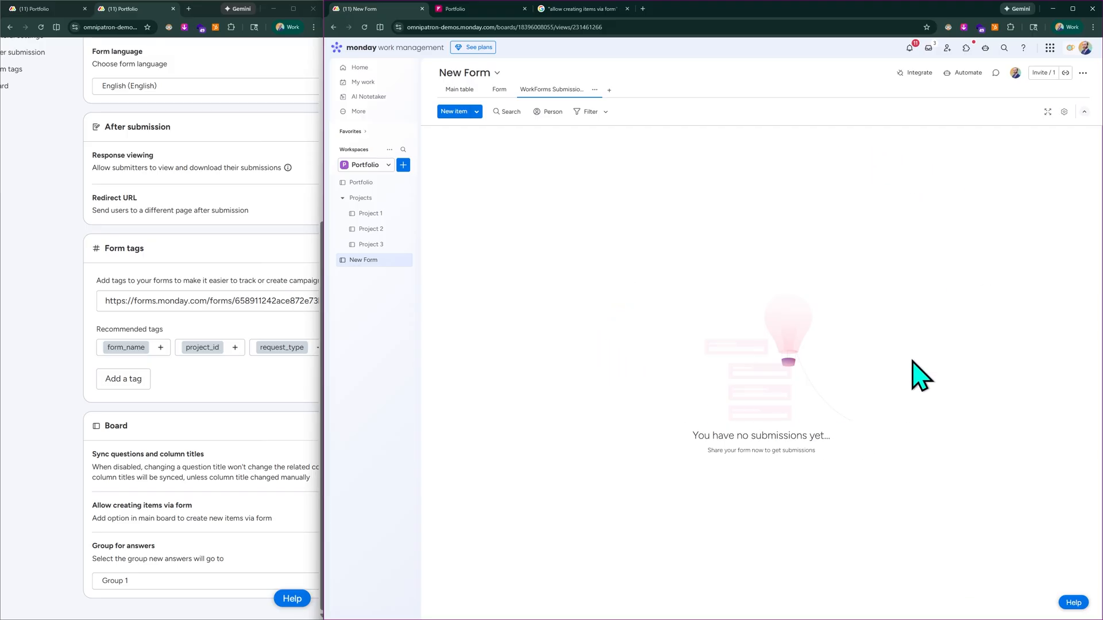
# Step: Return to the Portfolio board in a wider window and open the full catalogue of additional board views
pyautogui.click(371, 183)
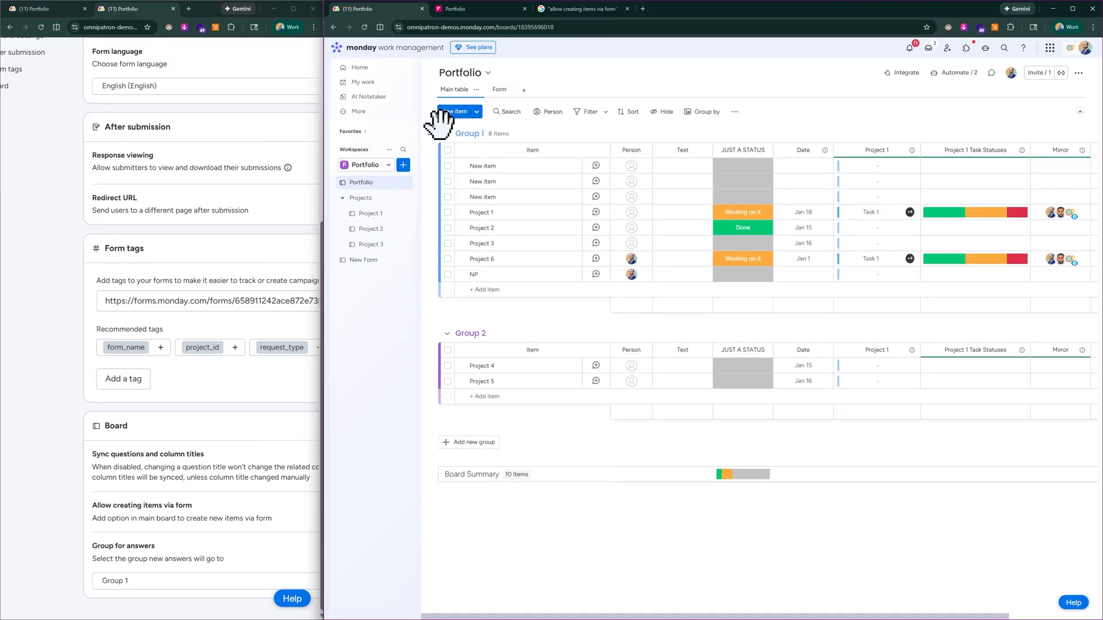
pyautogui.scroll(5, 422, 123)
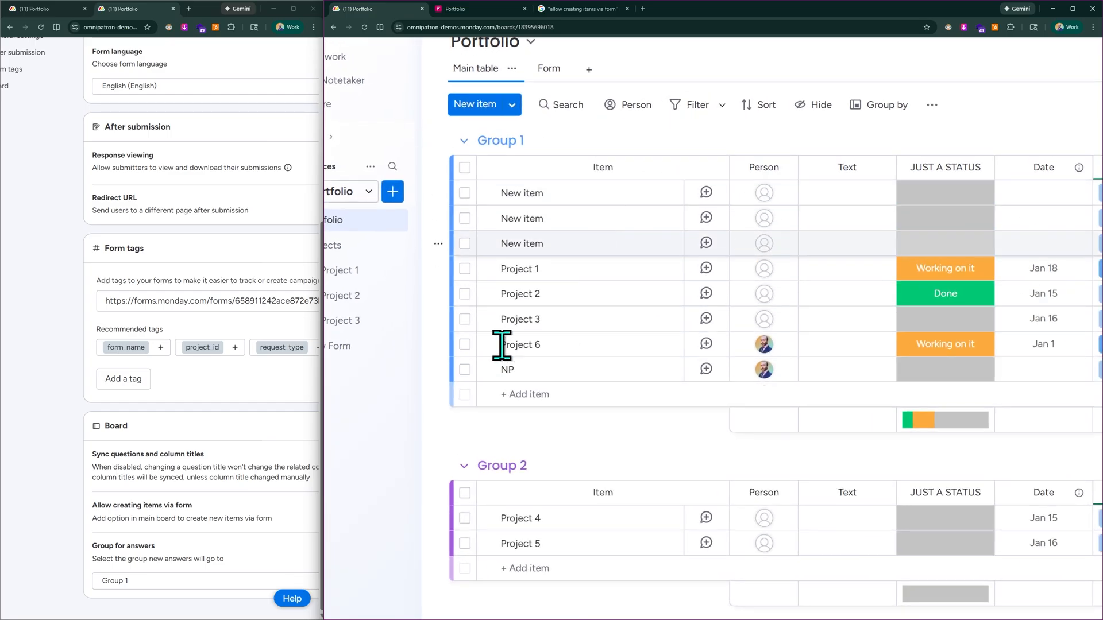
pyautogui.scroll(1, 495, 207)
pyautogui.hscroll(-1, 397, 150)
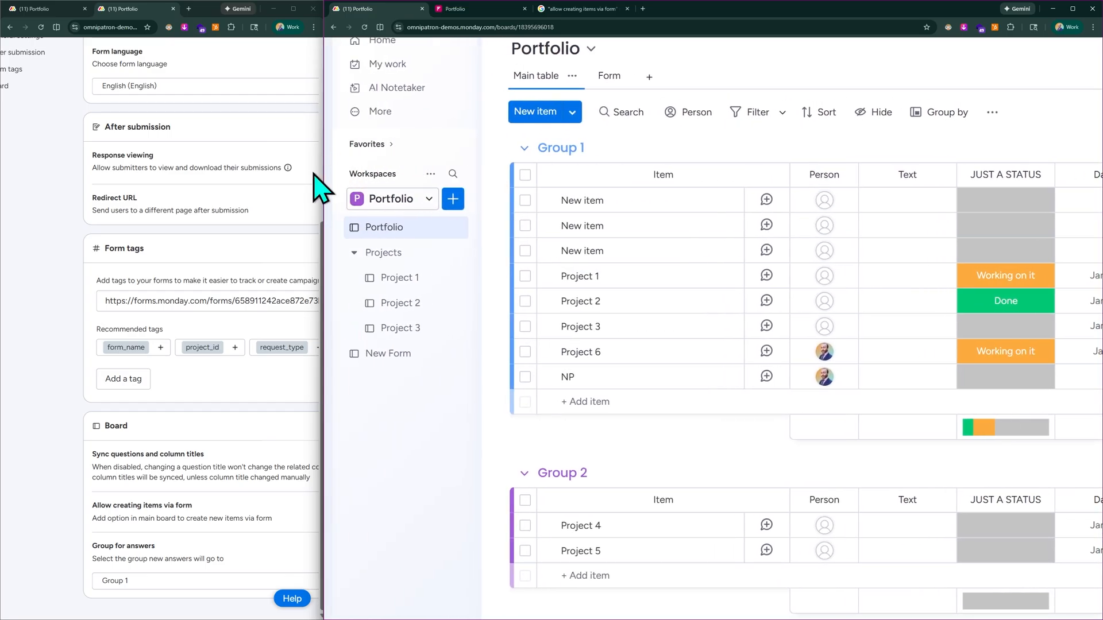
pyautogui.moveTo(322, 52); pyautogui.dragTo(231, 54)
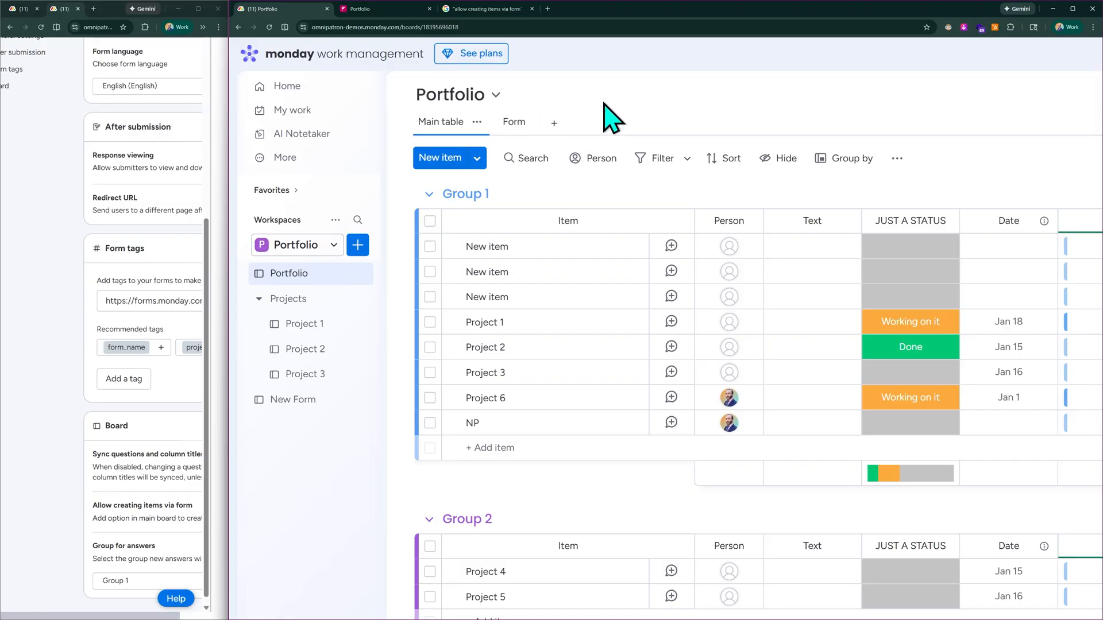
pyautogui.click(554, 124)
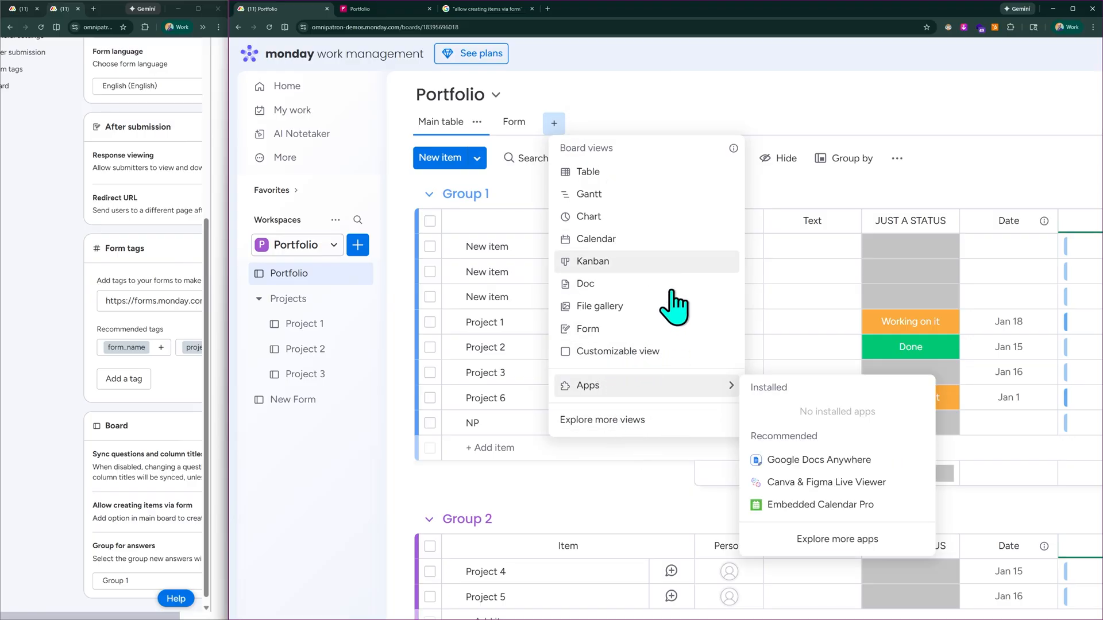
pyautogui.click(619, 422)
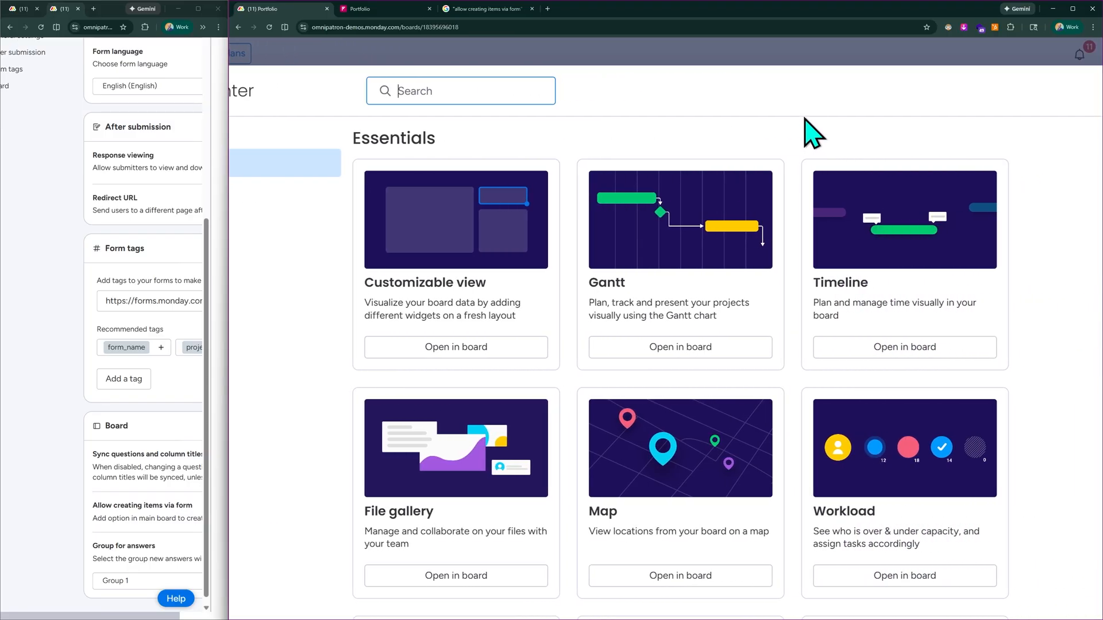
# Step: Search the view catalogue for "workform" and add the WorkForms Submission Viewer to the Portfolio board
pyautogui.scroll(-5, 804, 310)
pyautogui.scroll(-2, 802, 286)
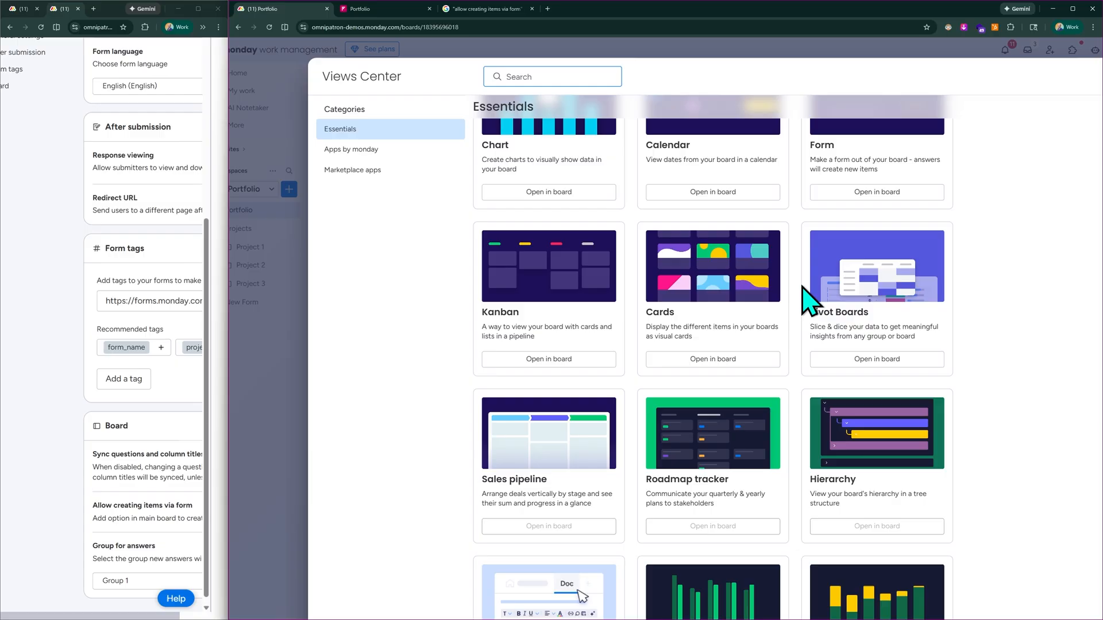
pyautogui.scroll(1, 875, 152)
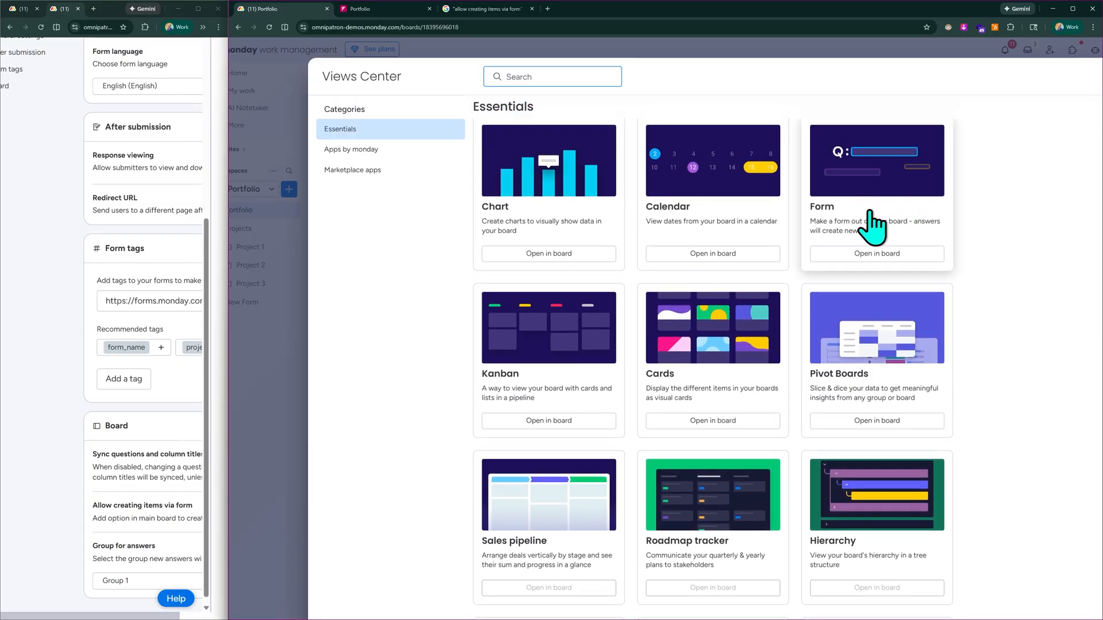
pyautogui.scroll(-6, 882, 205)
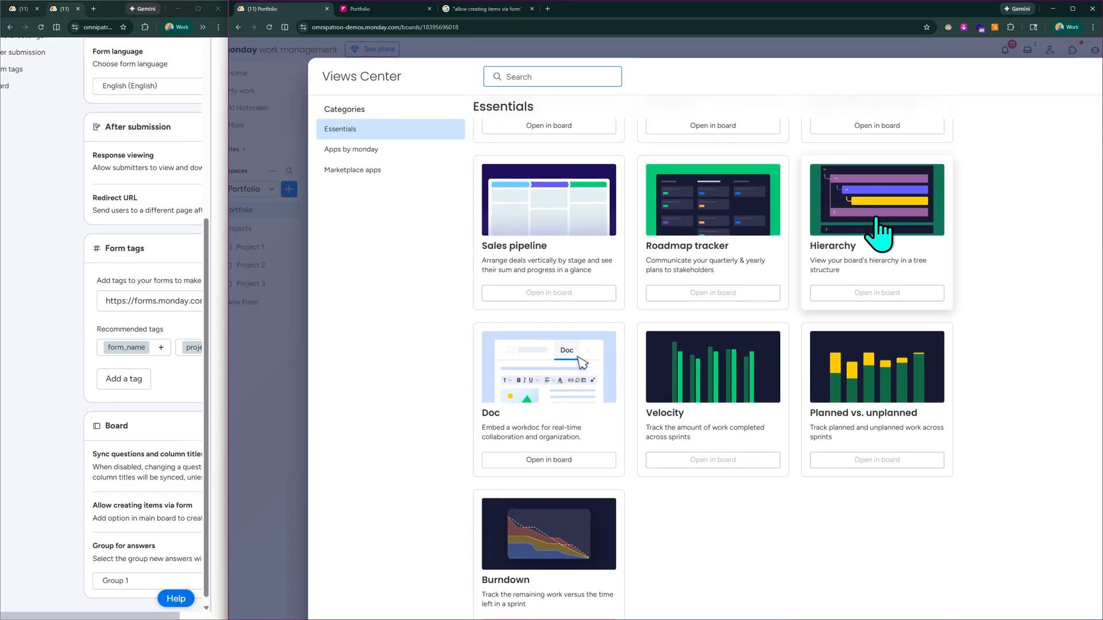
pyautogui.scroll(-7, 882, 228)
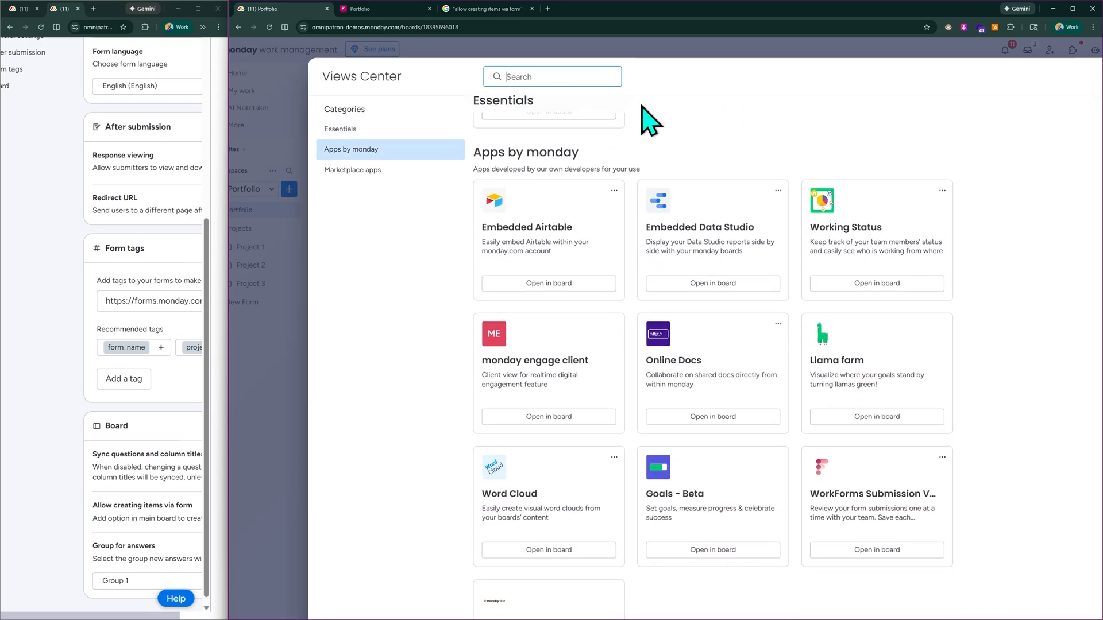
pyautogui.write('workform')
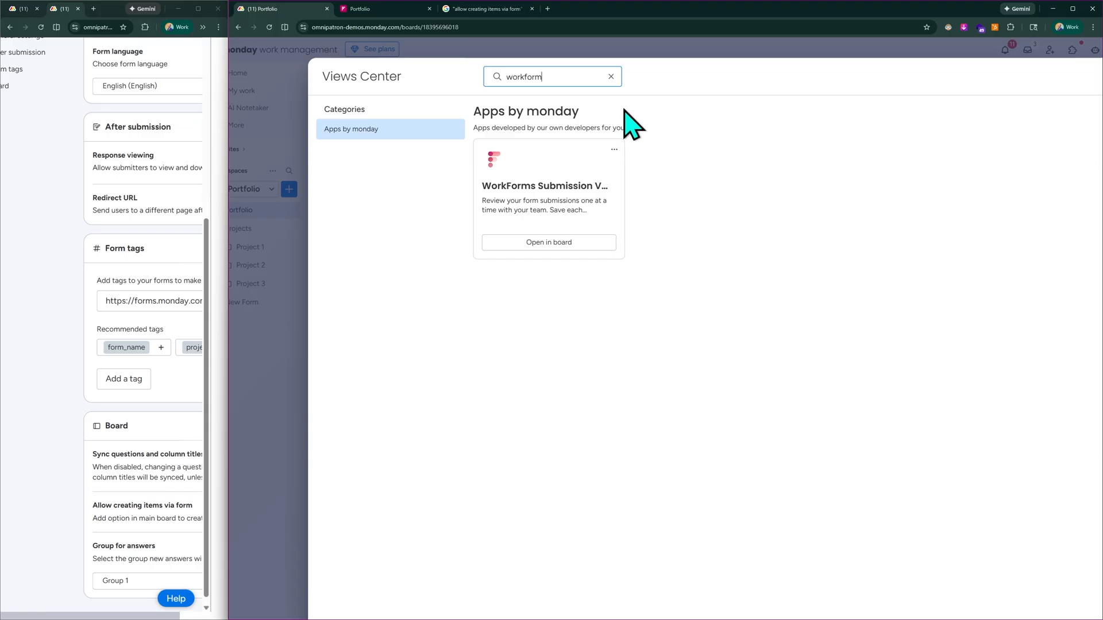
pyautogui.scroll(3, 595, 133)
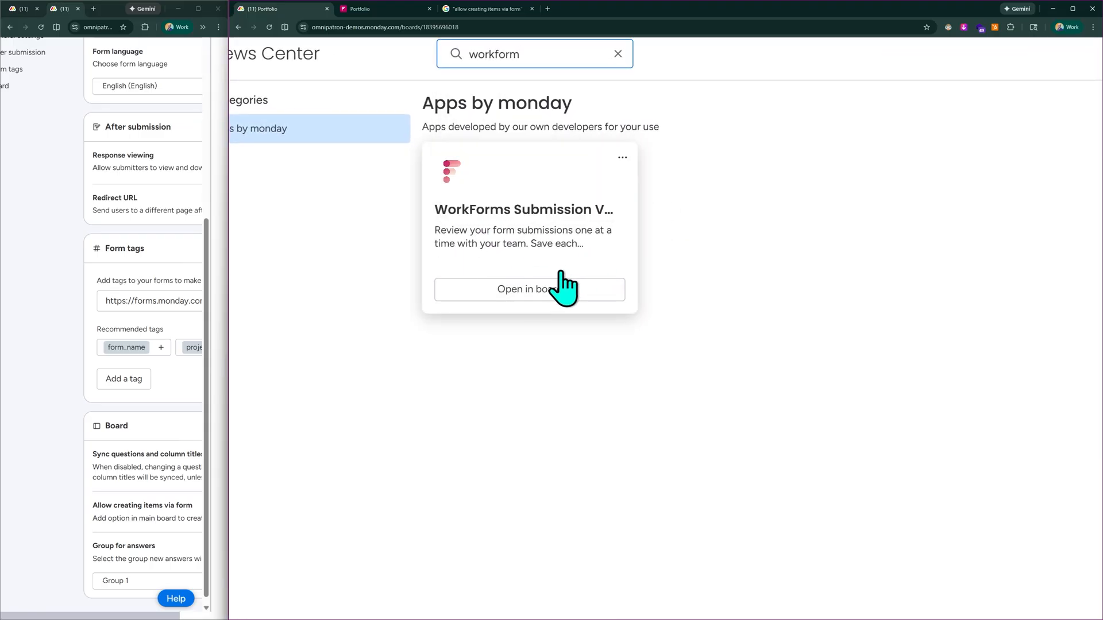
pyautogui.click(558, 291)
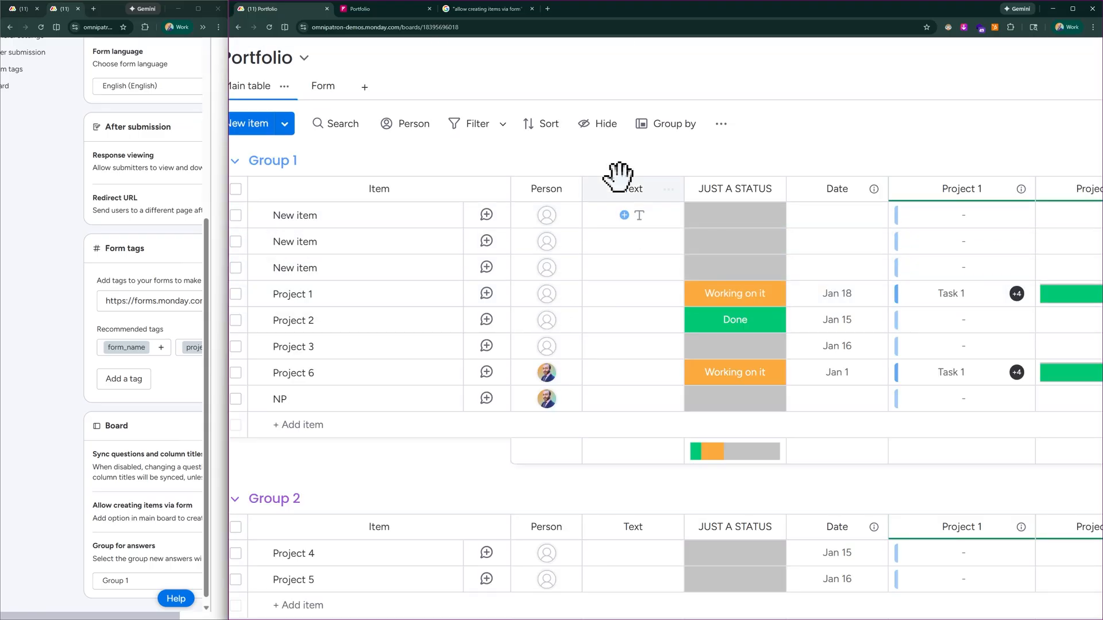
pyautogui.scroll(-3, 357, 56)
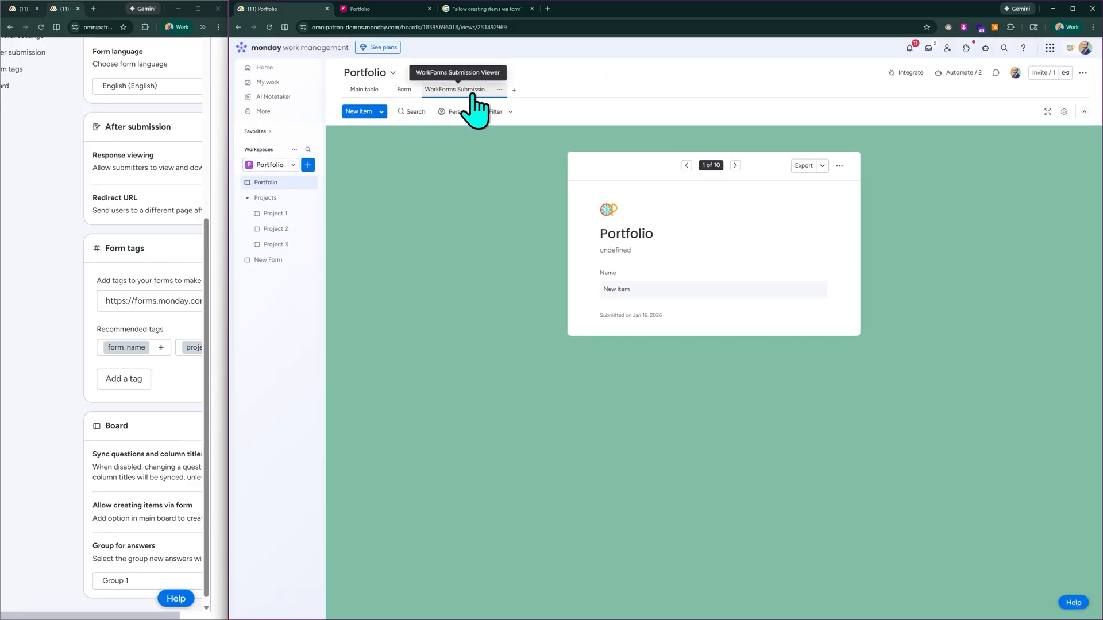
pyautogui.scroll(3, 472, 93)
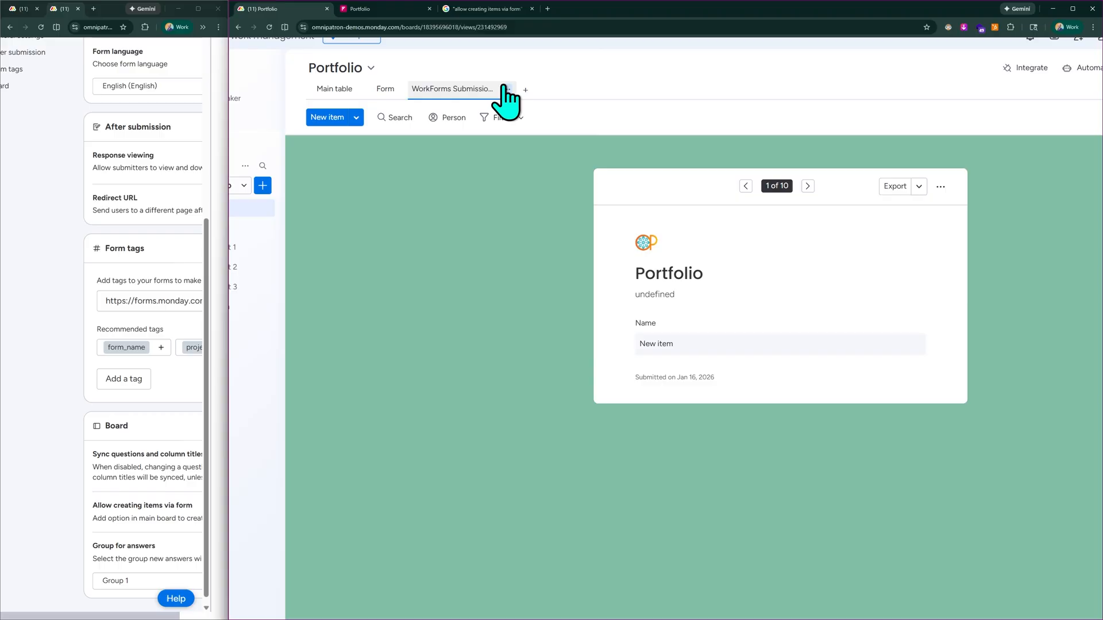
pyautogui.scroll(1, 504, 82)
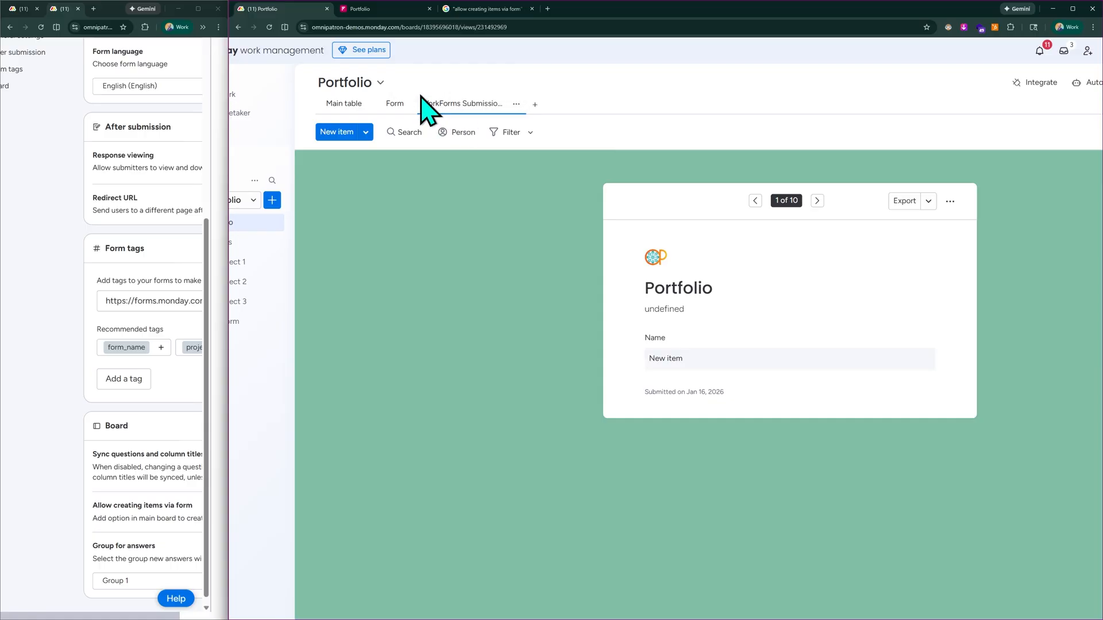
# Step: Reopen the full catalogue of board views and locate the WorkForms Submission Viewer among the apps by monday
pyautogui.click(533, 106)
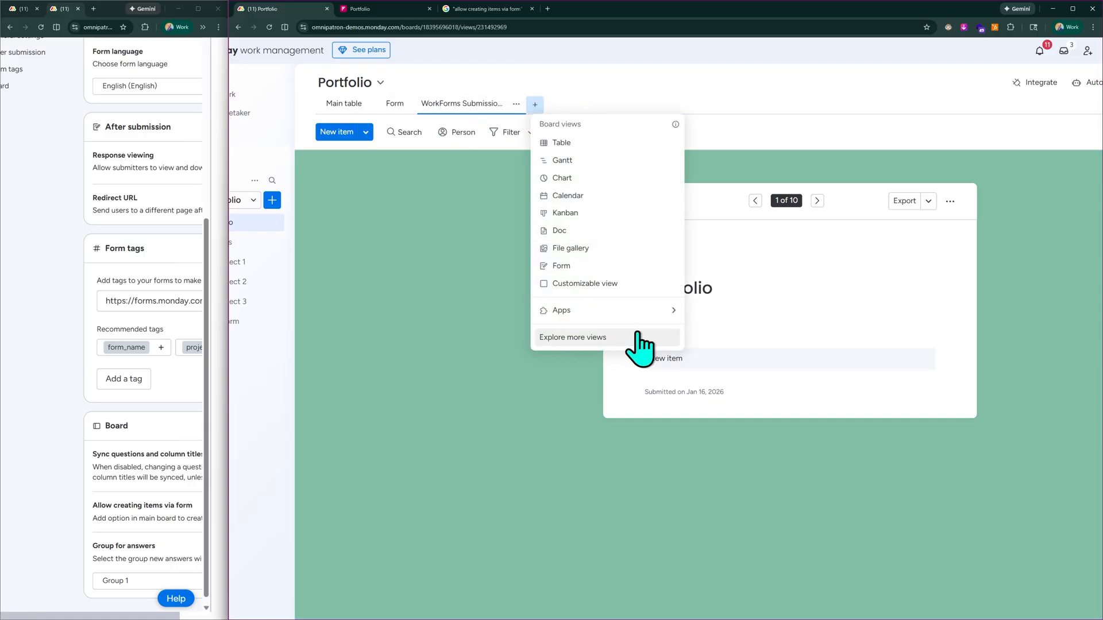
pyautogui.click(575, 341)
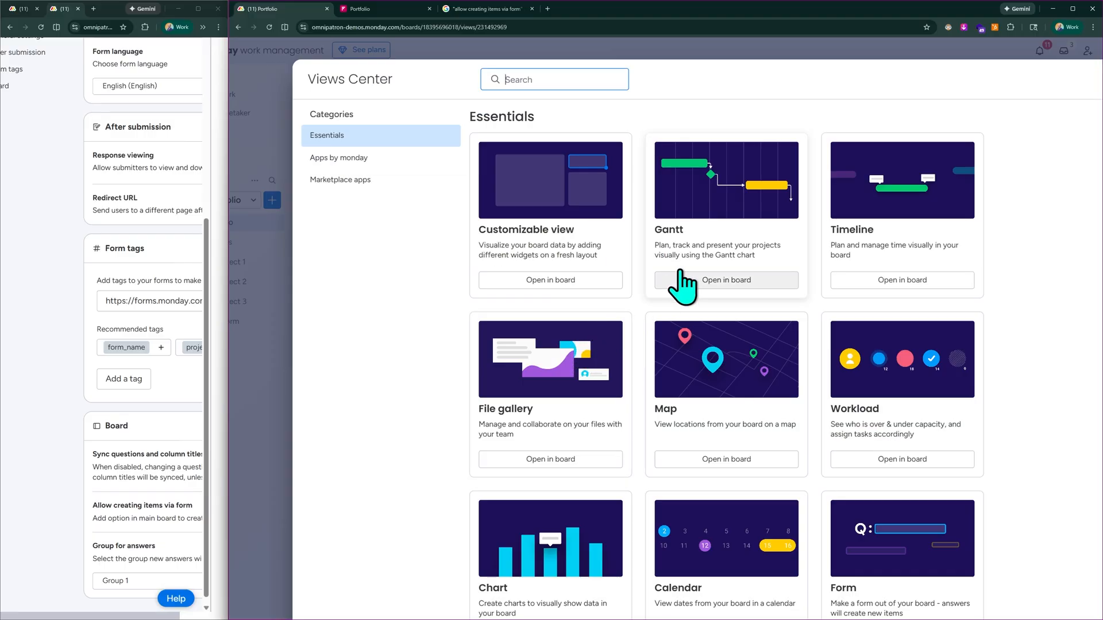
pyautogui.scroll(-10, 706, 386)
pyautogui.scroll(-12, 736, 409)
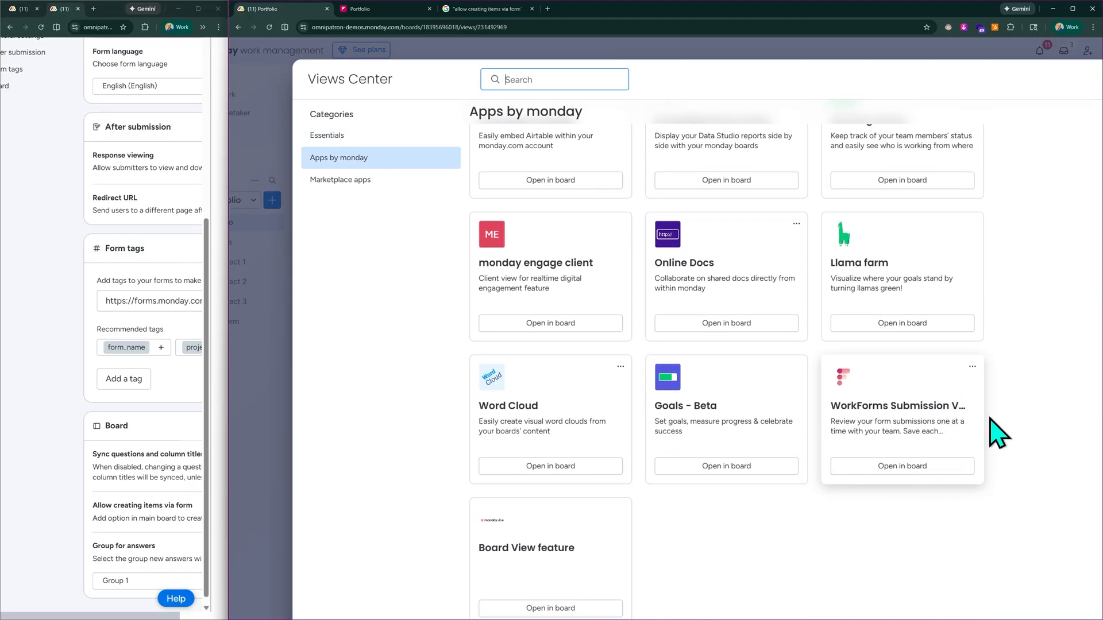
pyautogui.click(864, 464)
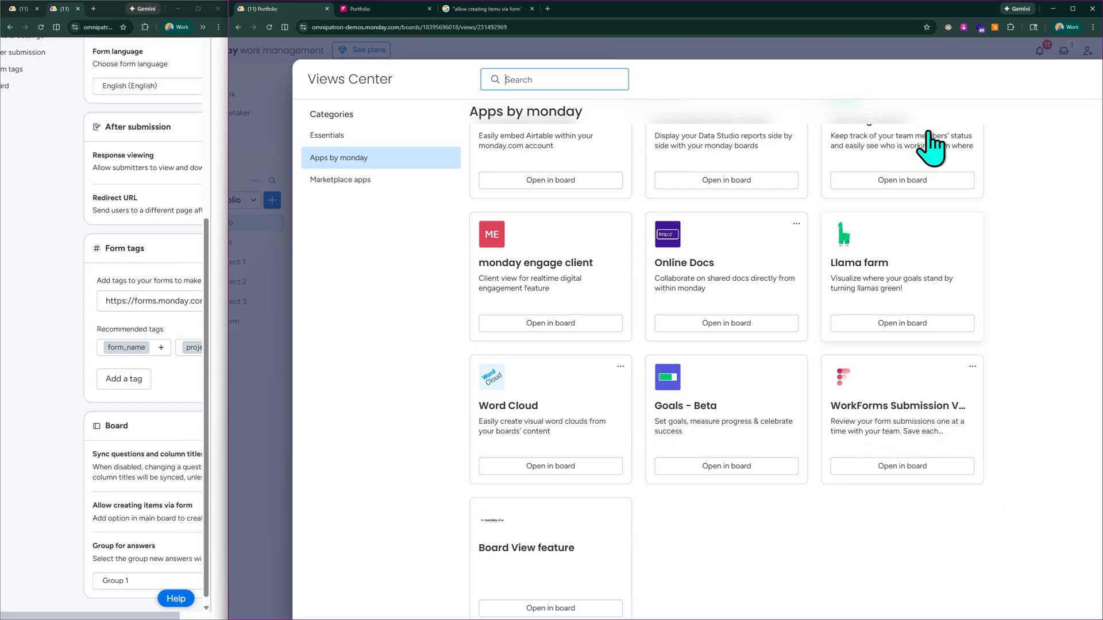